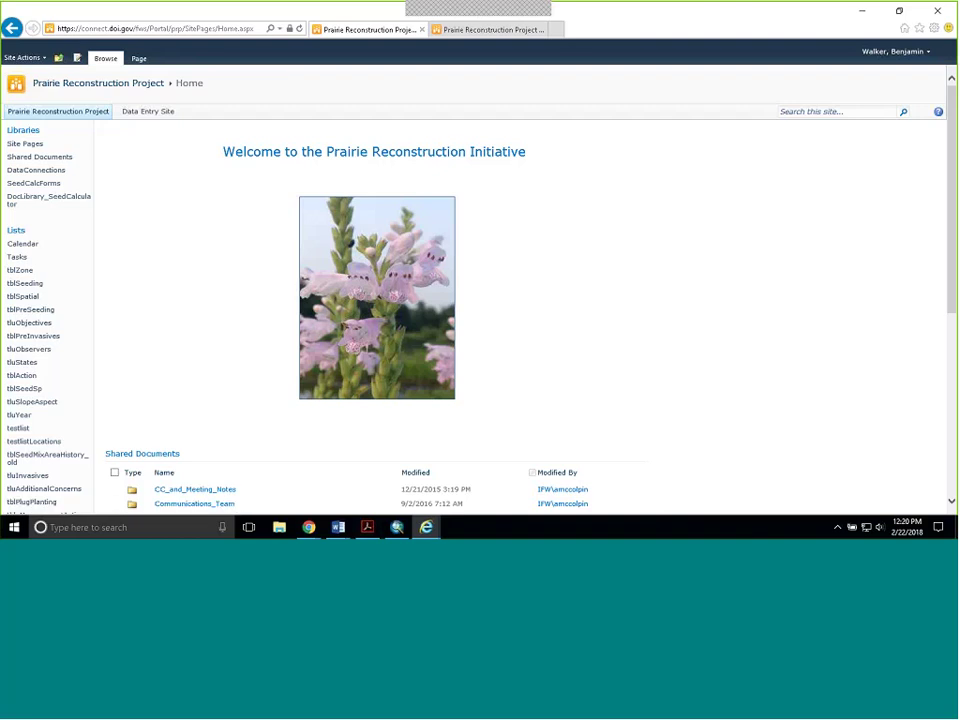
- Zoom in, open the Data Entry Site and scroll to its list of data-entry links
key("ctrl+plus")
key("ctrl+plus")
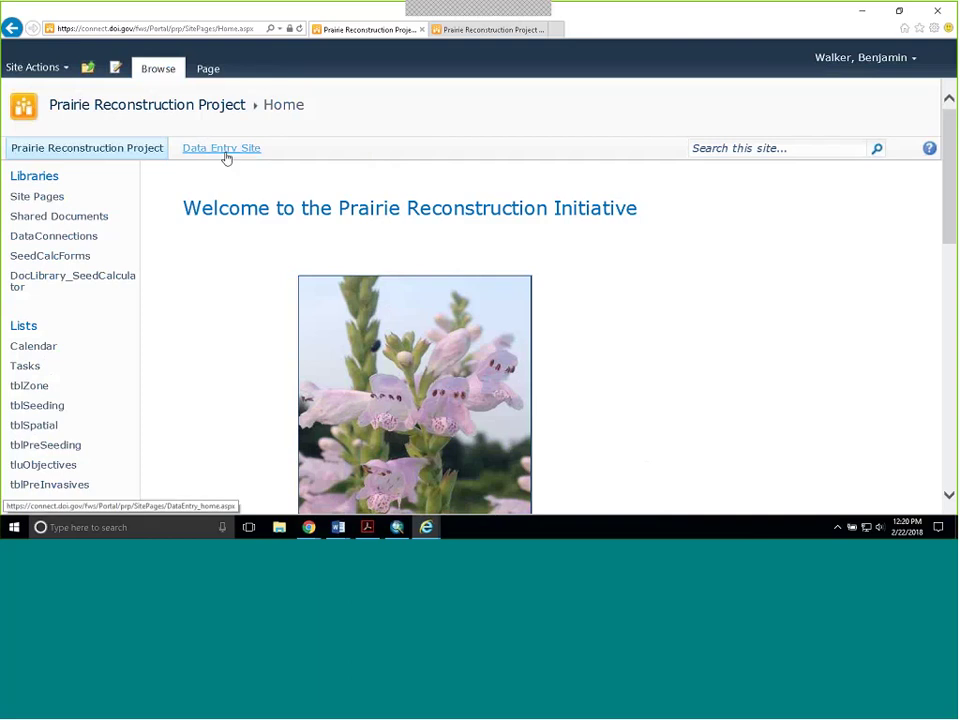
left_click(226, 156)
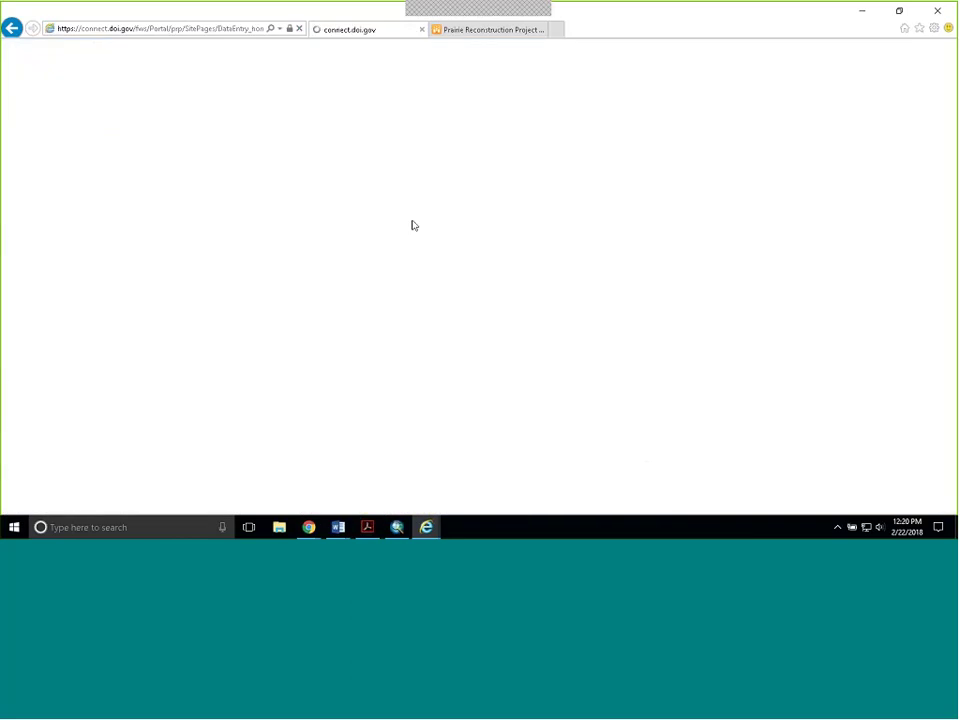
scroll(696, 319, "down", 1)
scroll(696, 319, "down", 5)
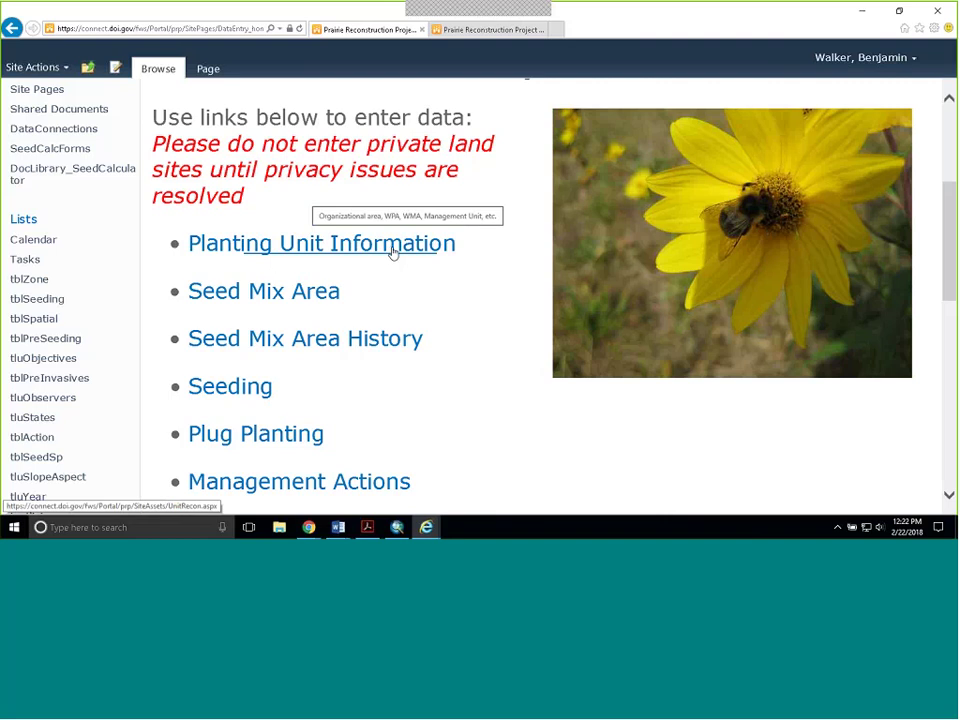
- Open the Planting Unit Information form and choose Glacial Ridge NWR as the overall site
left_click(336, 250)
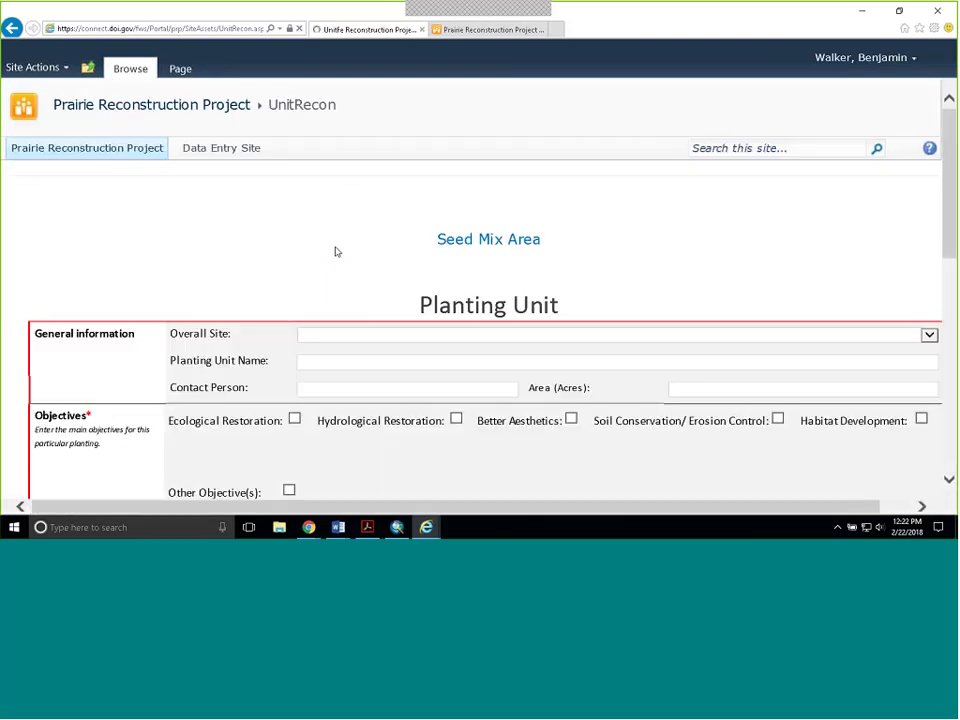
scroll(411, 244, "down", 1)
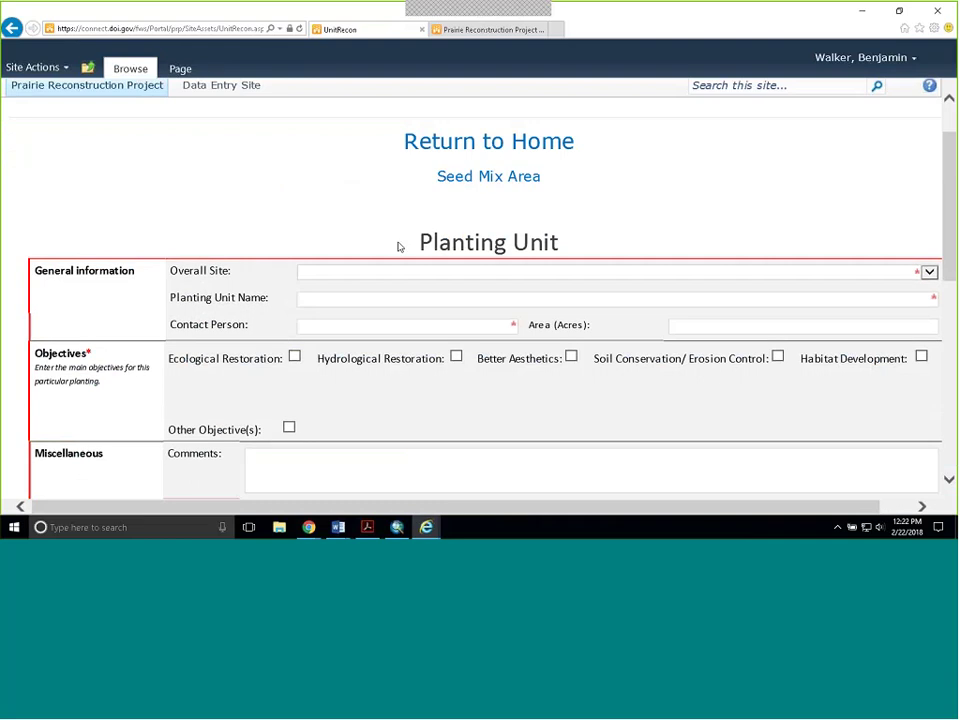
key("ctrl+minus")
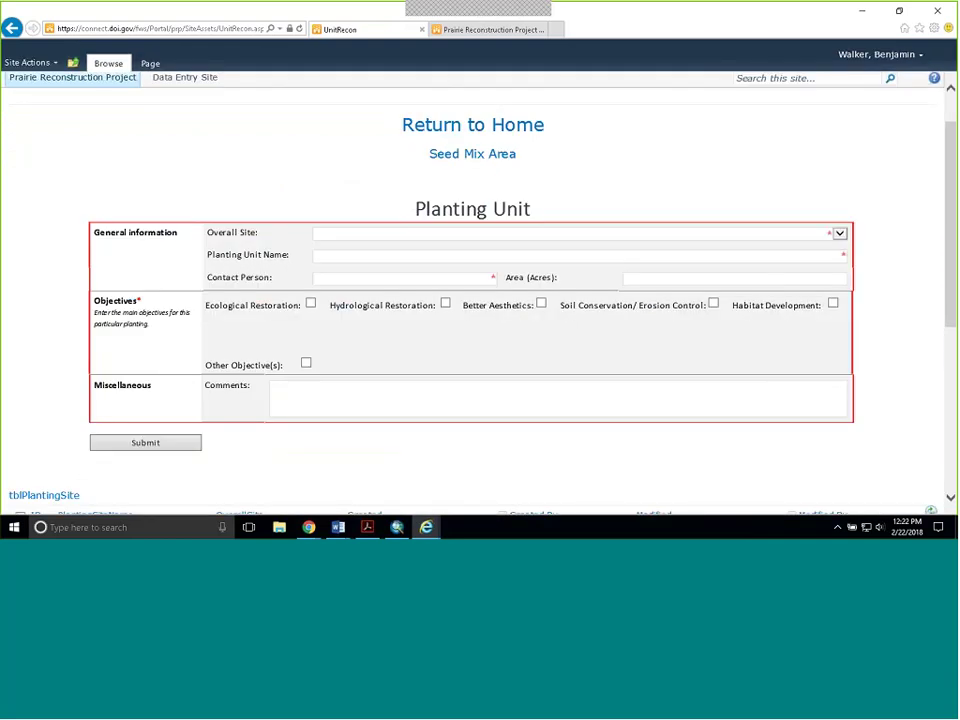
left_click(360, 233)
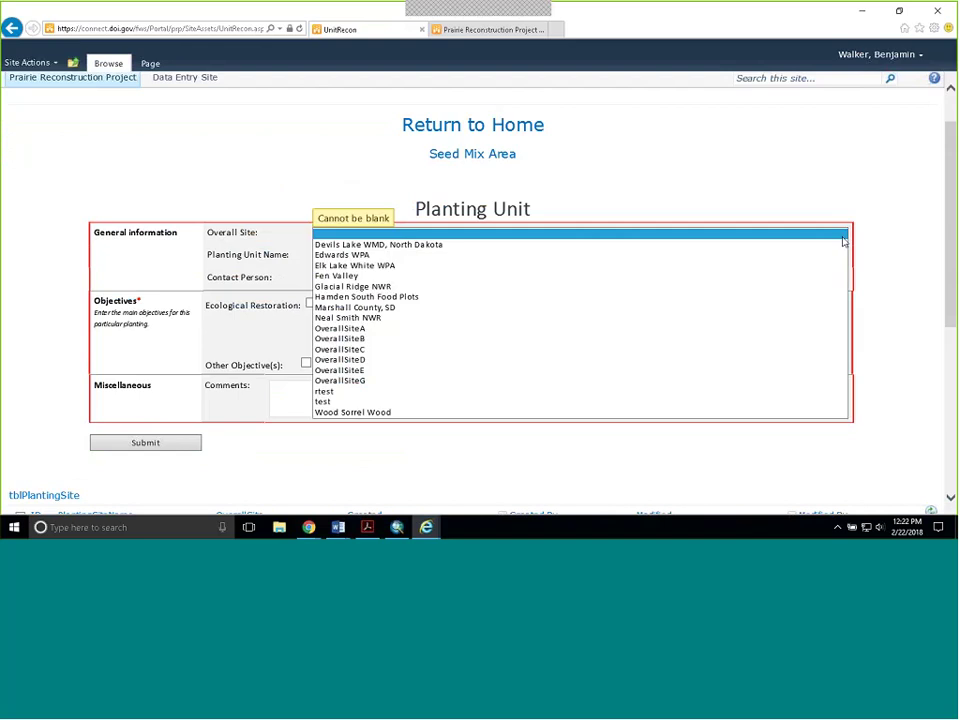
left_click(543, 287)
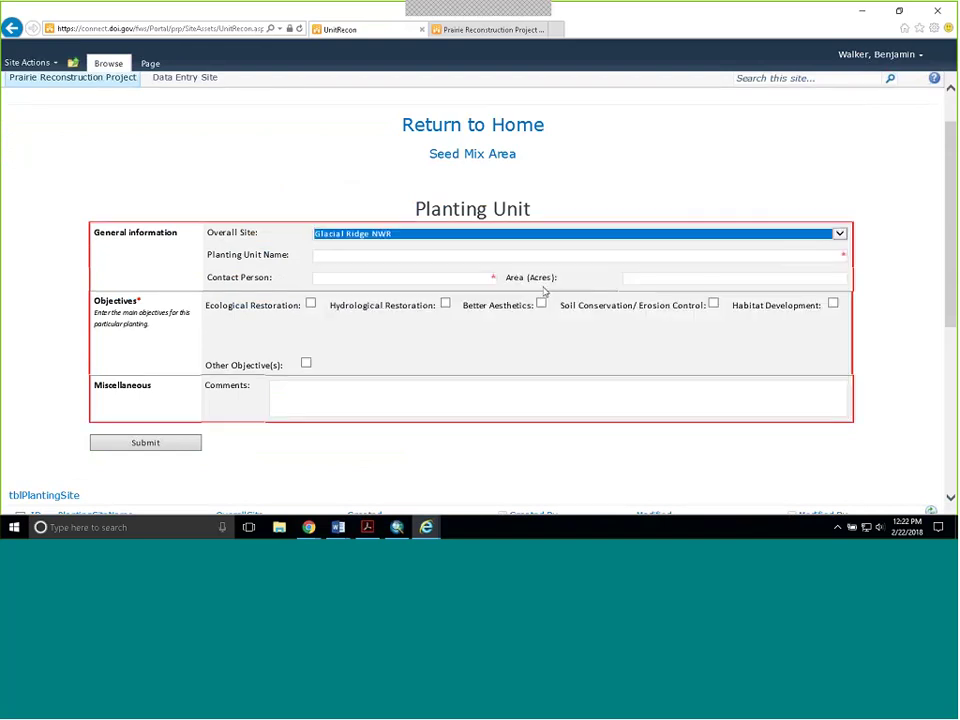
- Enter Tilden South as the planting unit name, then go back to the Data Entry Site page
left_click(381, 254)
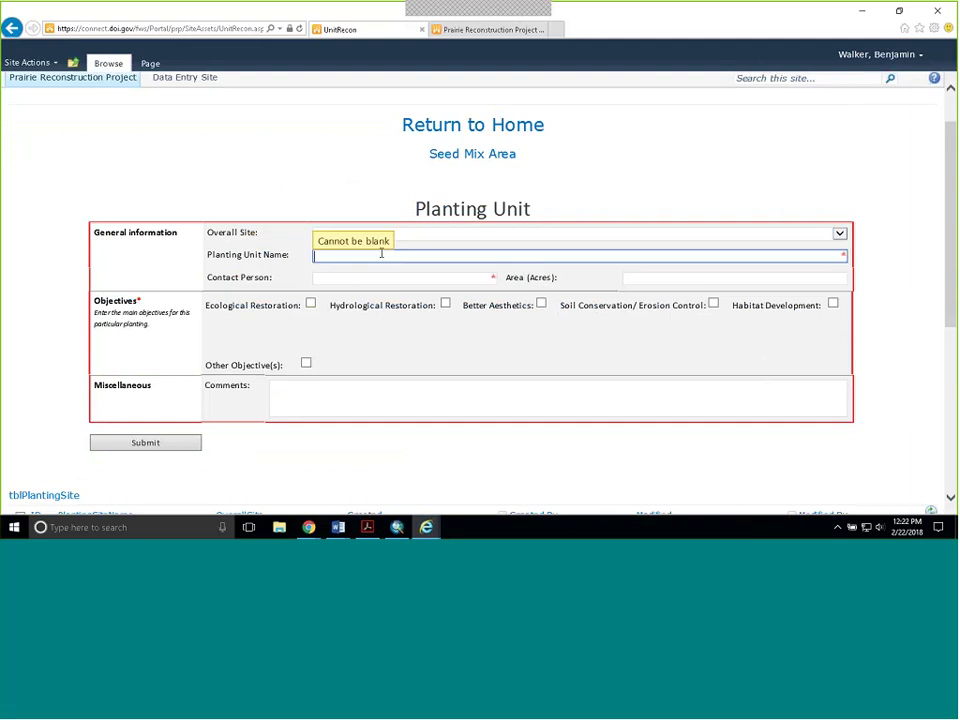
type("Tilden South")
left_click(369, 279)
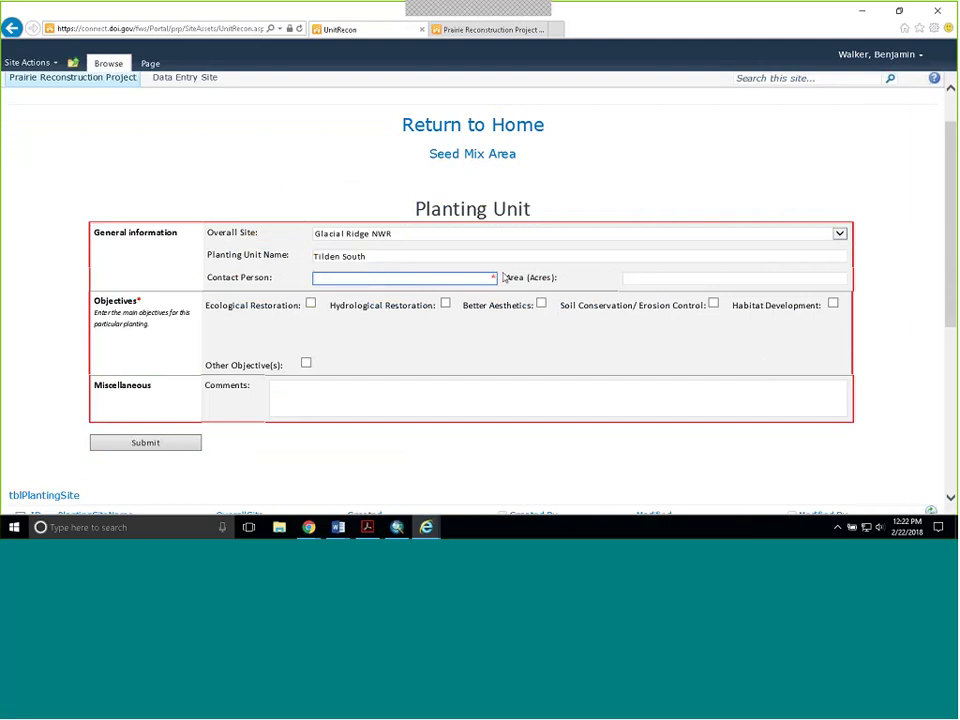
left_click(458, 257)
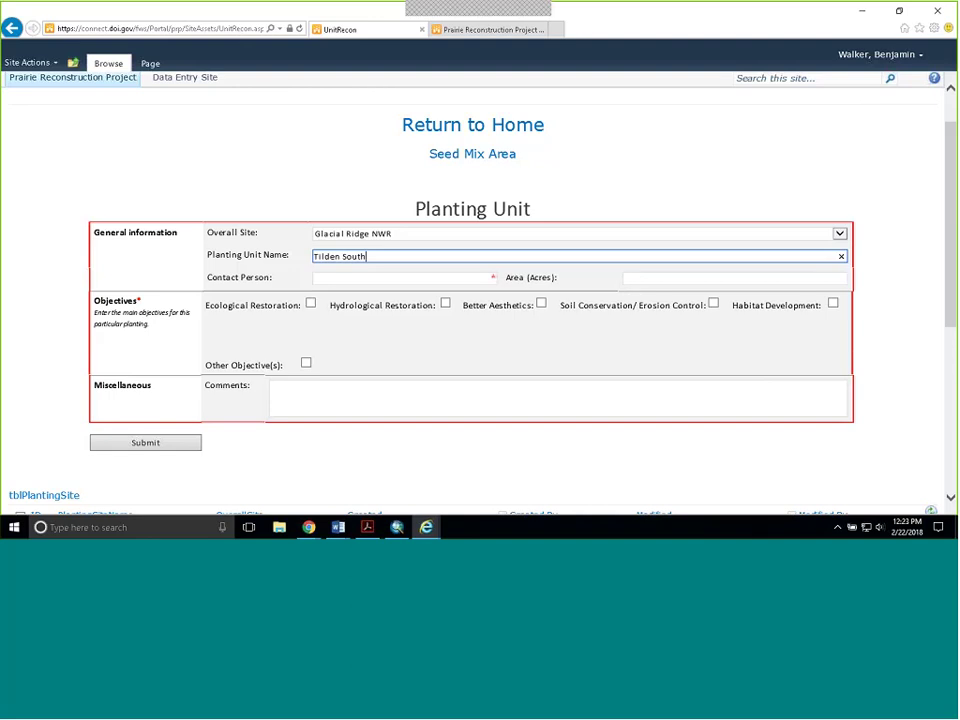
key("Return")
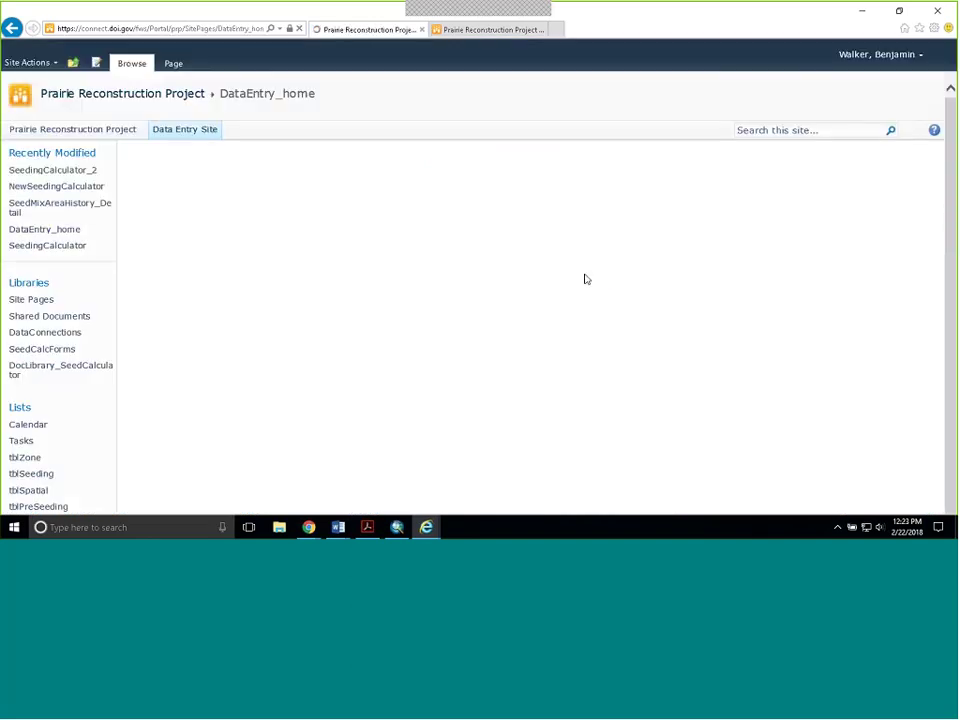
- Reopen the Planting Unit form and enter Glacial Ridge NWR, Tilden South and the contact person's name
scroll(366, 400, "down", 2)
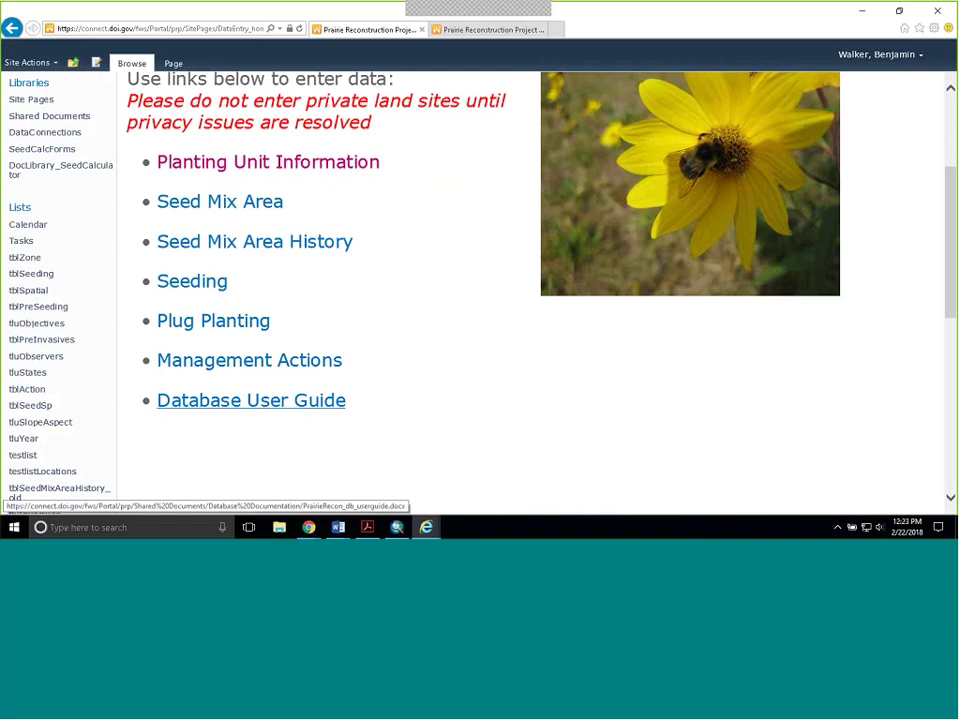
left_click(287, 170)
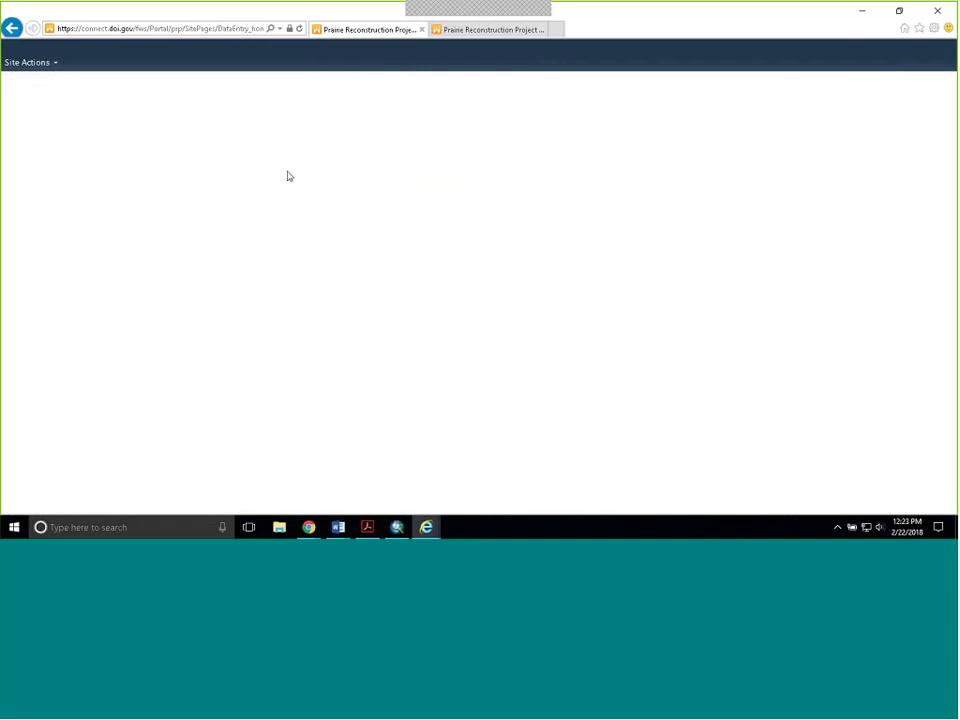
scroll(548, 270, "down", 1)
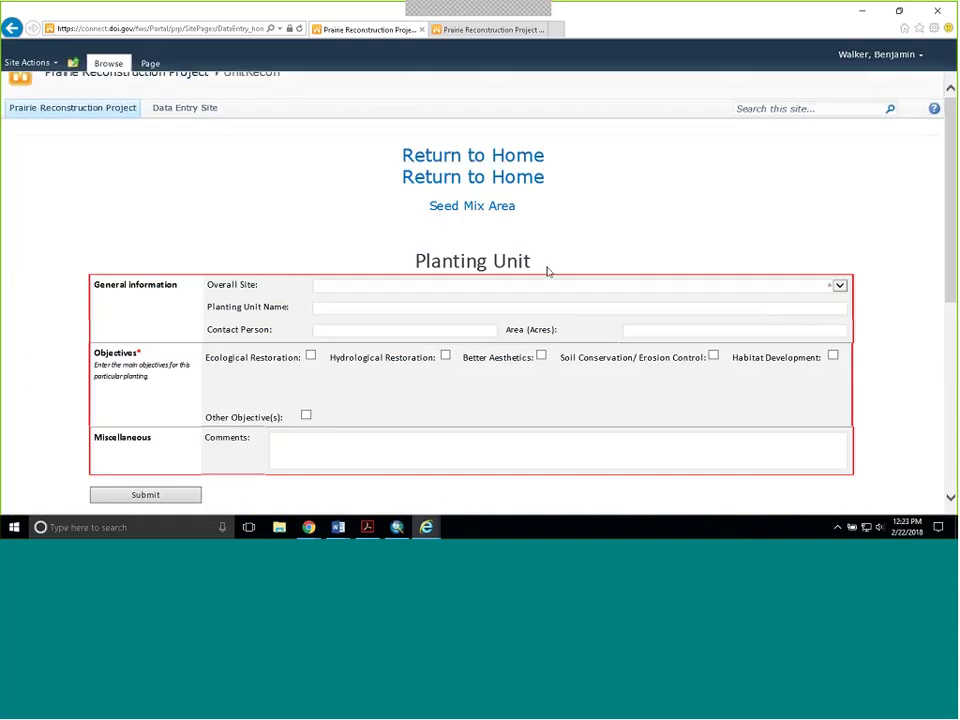
left_click(548, 218)
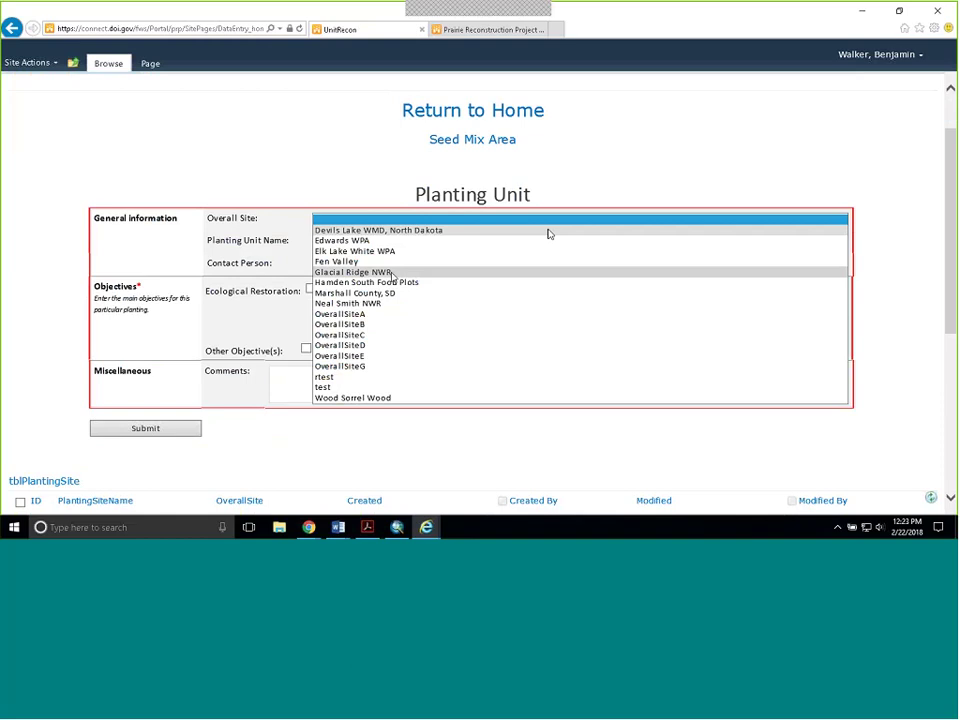
left_click(340, 272)
left_click(399, 242)
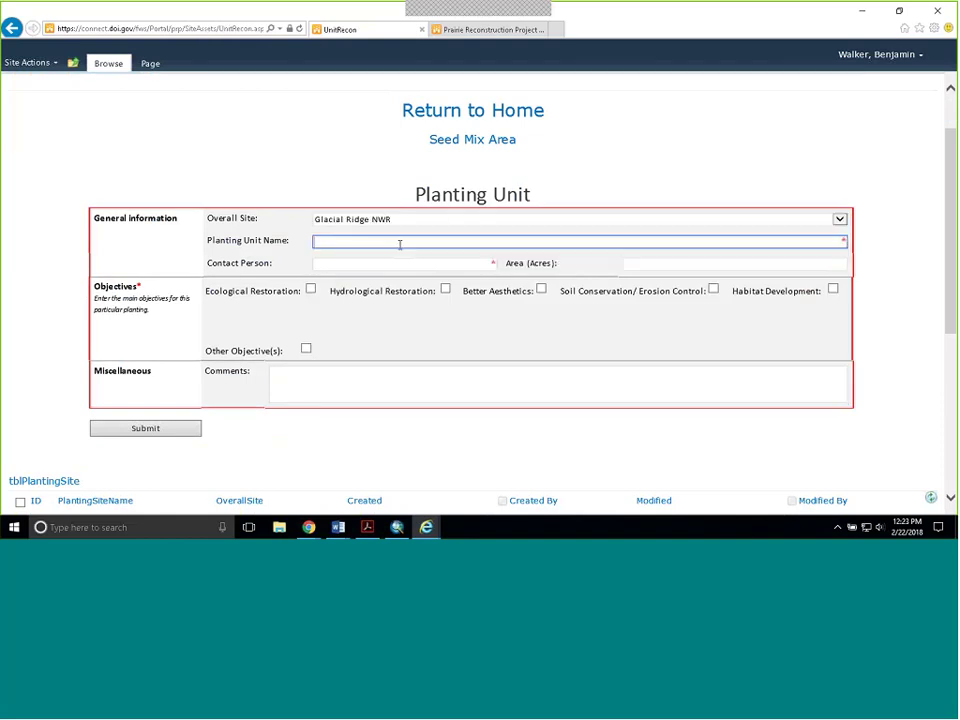
type("Tilden South")
key("Tab")
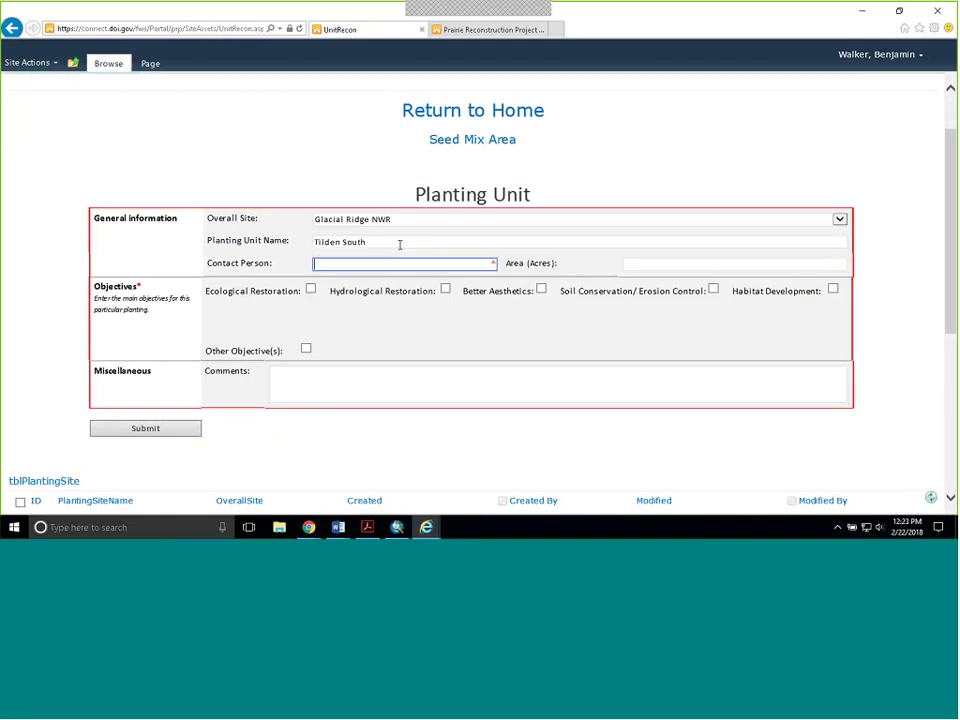
key("Tab")
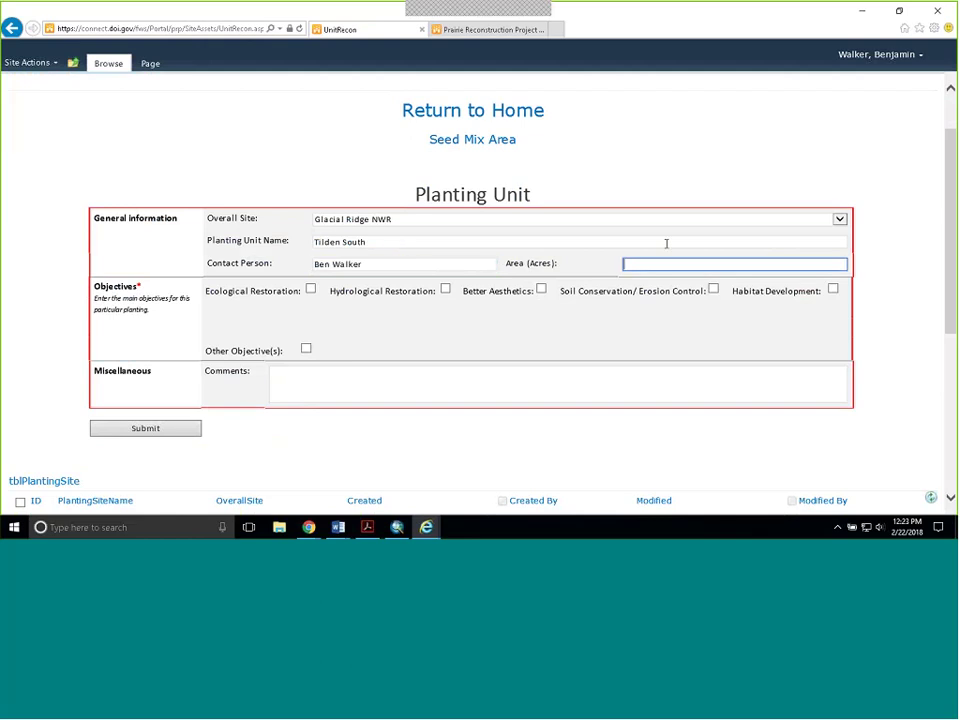
- Enter 2603 acres, tick Ecological Restoration, add a short comment and submit the form
key("alt+Tab")
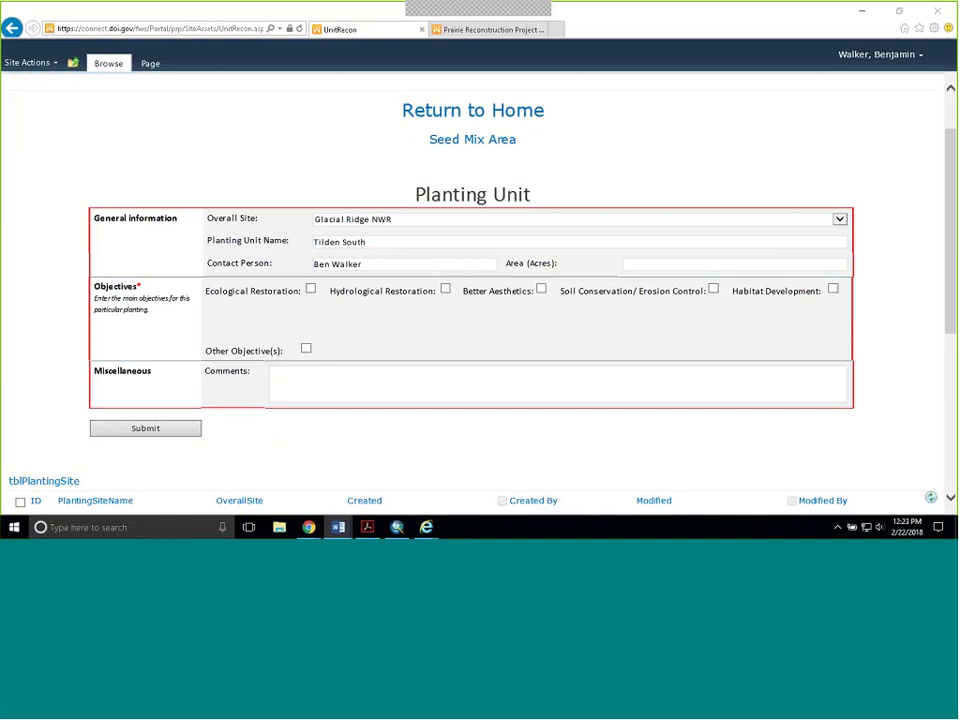
key("alt+Tab")
type("2603")
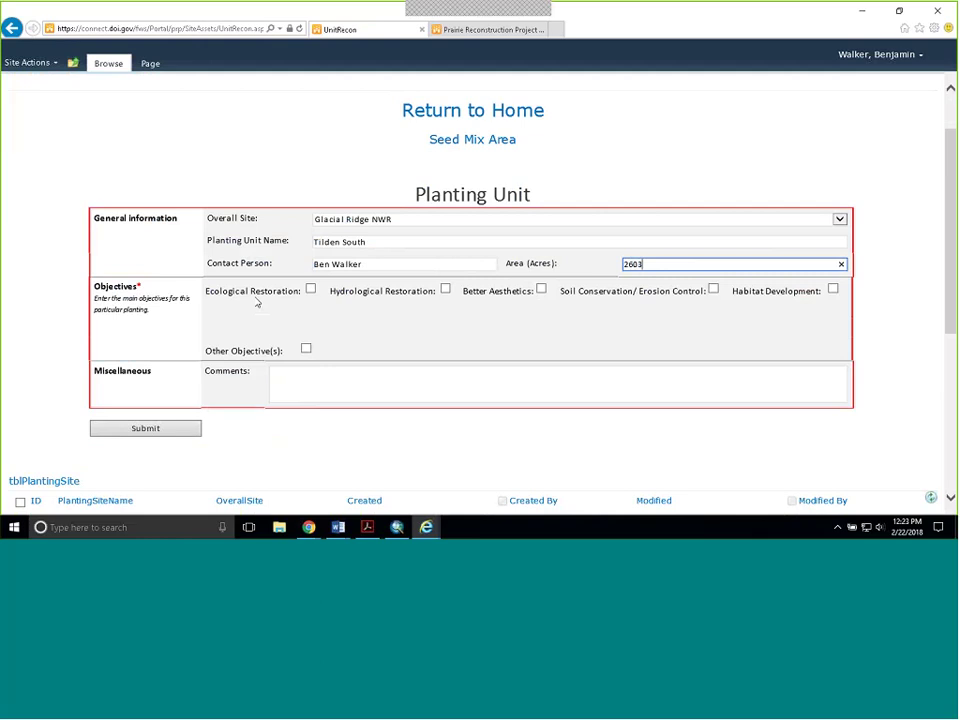
left_click(310, 289)
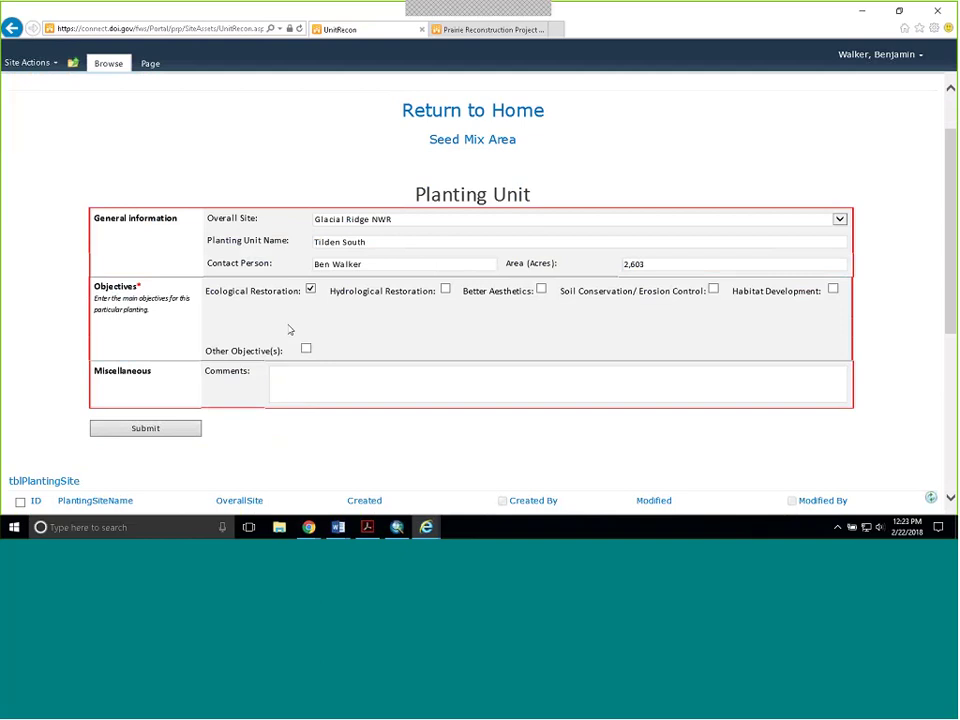
left_click(410, 385)
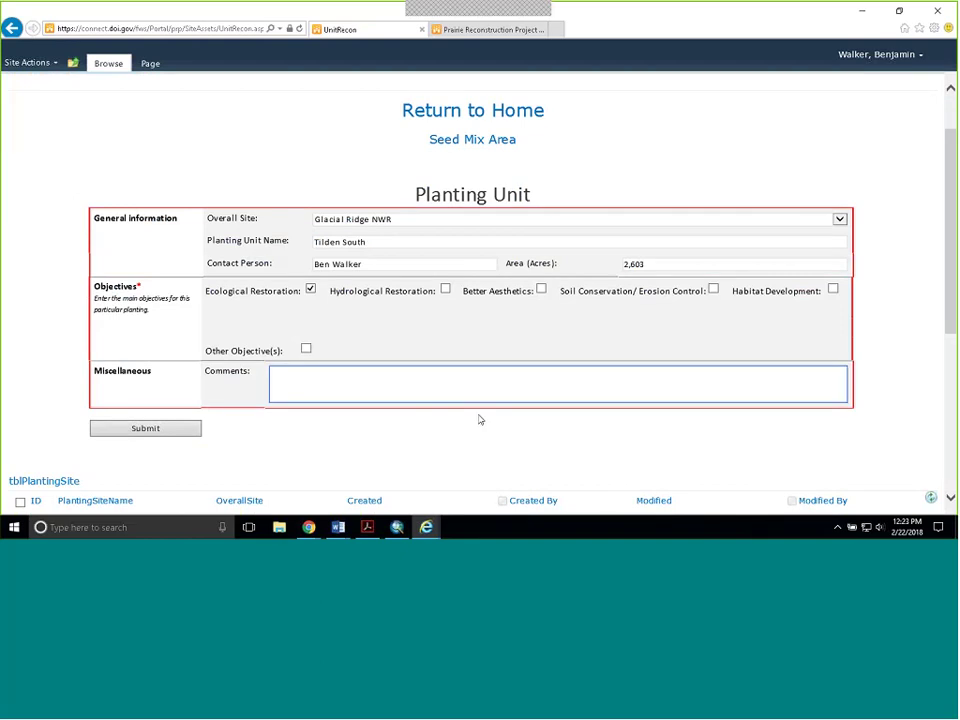
type("TESST")
key("BackSpace")
key("BackSpace")
key("BackSpace")
type("St")
left_click(175, 433)
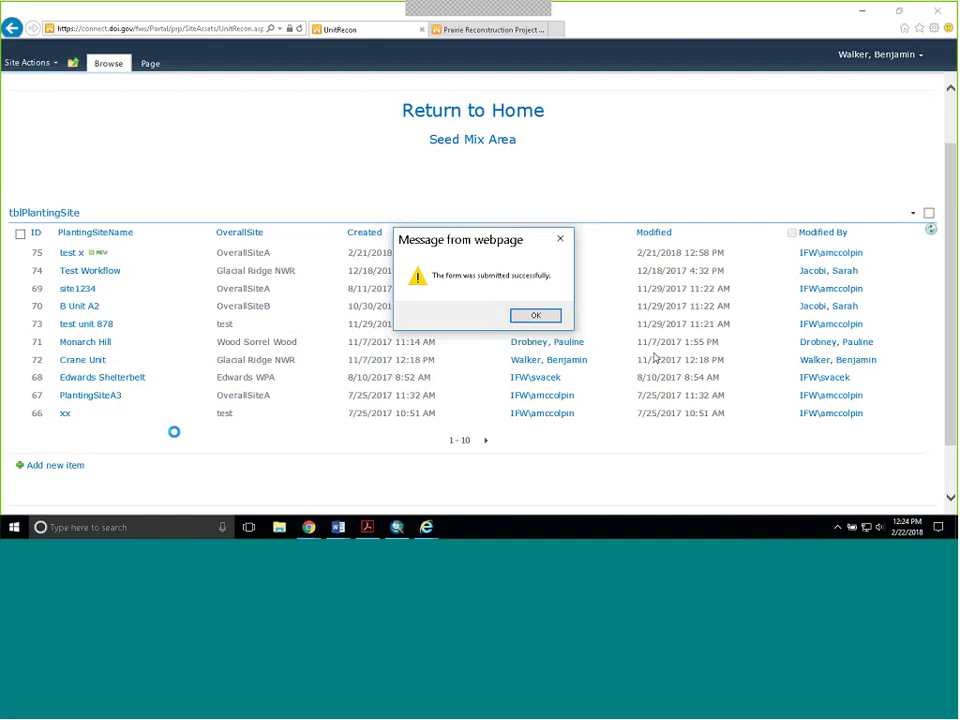
- Dismiss the submission confirmation and go to the Seed Mix Area form
left_click(533, 317)
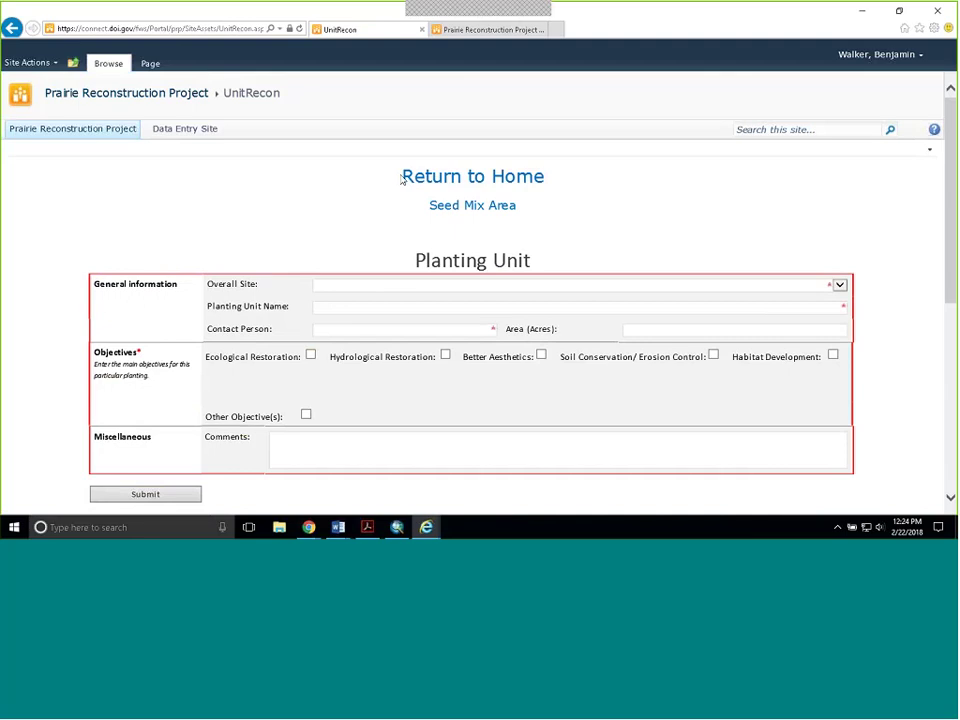
left_click(495, 213)
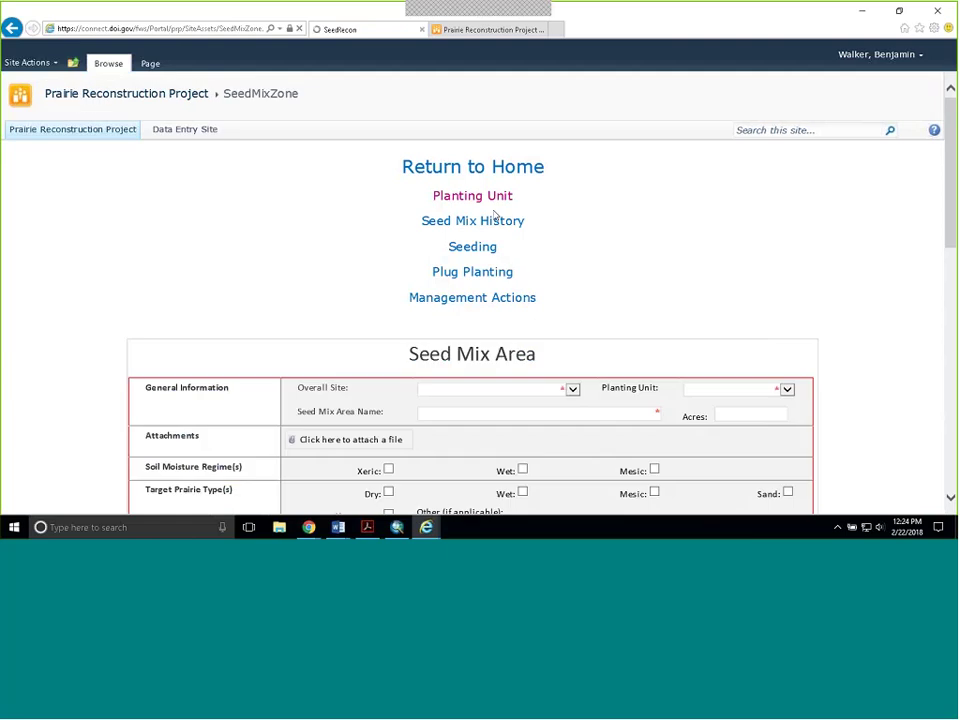
- Select Glacial Ridge NWR as the overall site and Tilden South as the planting unit
scroll(565, 200, "down", 2)
scroll(565, 200, "down", 3)
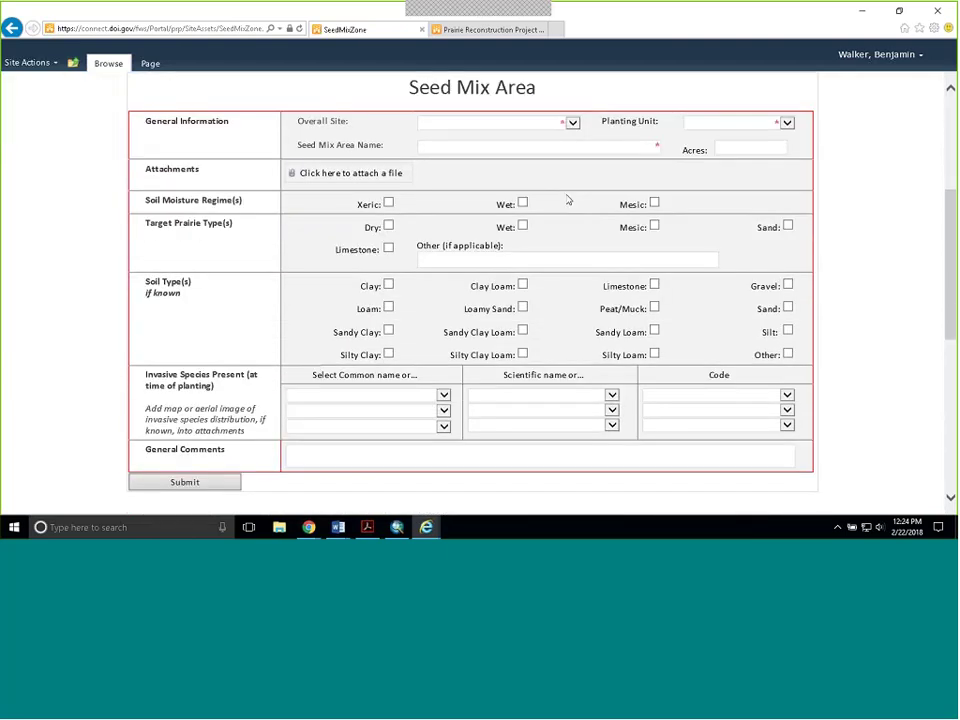
left_click(562, 122)
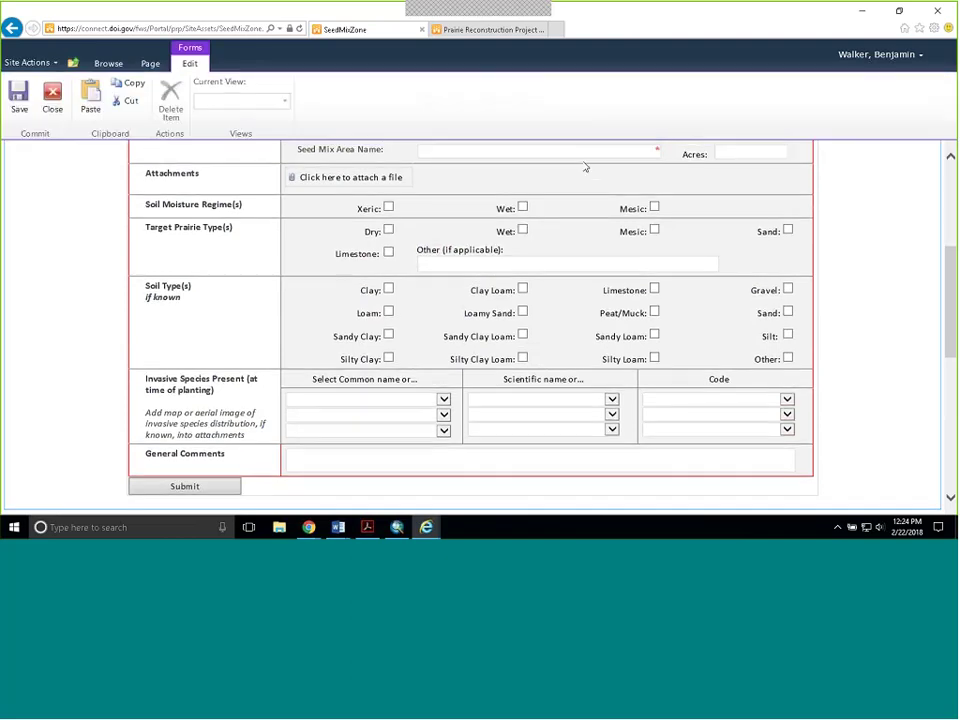
scroll(586, 168, "up", 2)
left_click(576, 234)
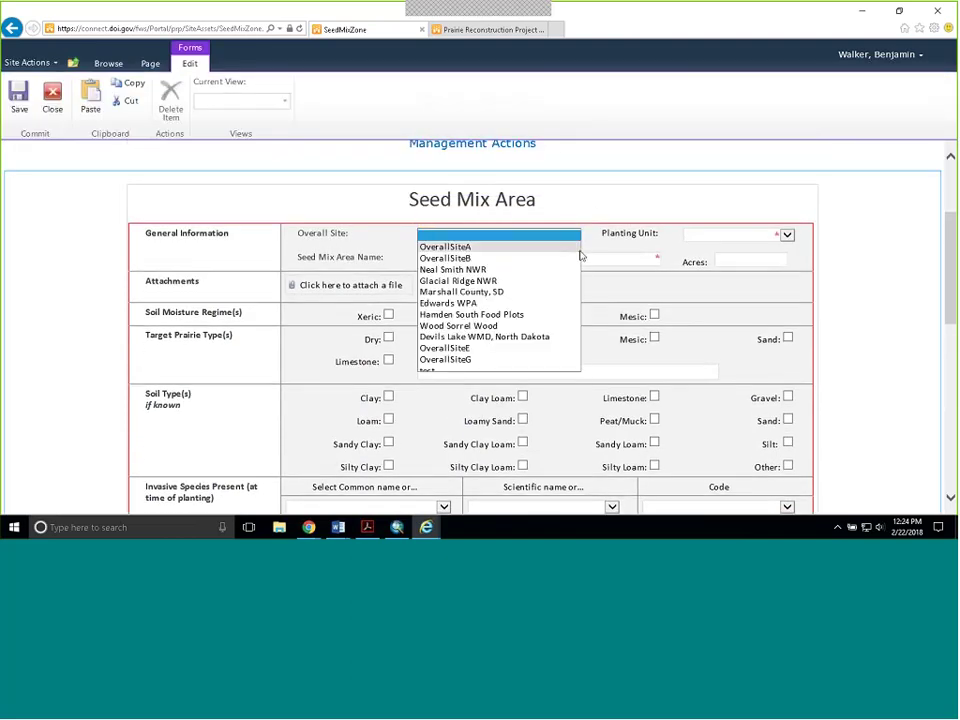
left_click(512, 282)
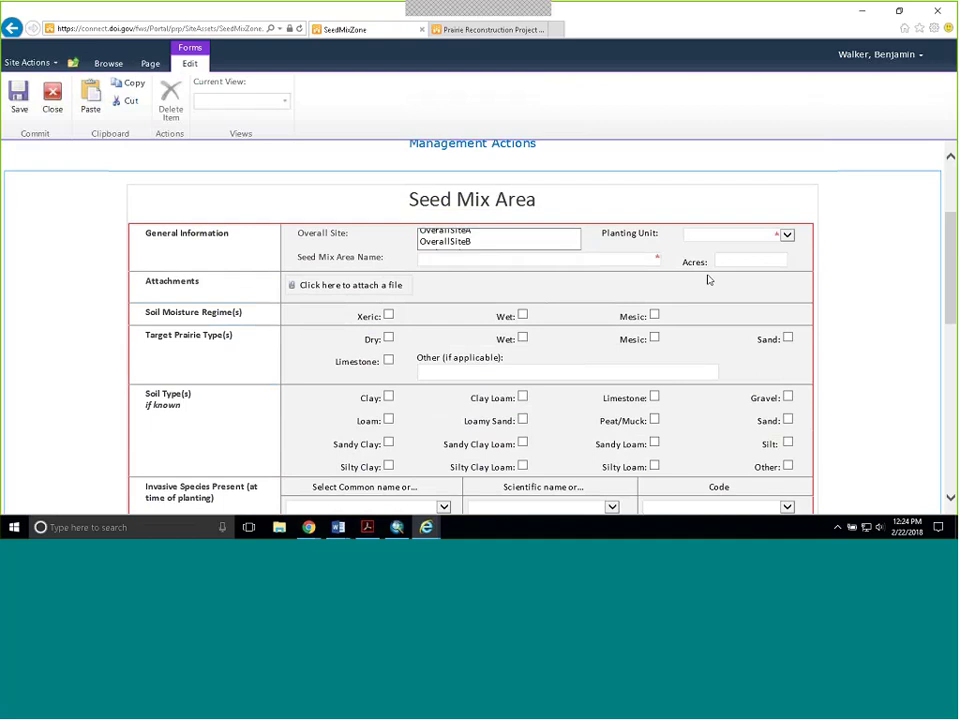
left_click(788, 235)
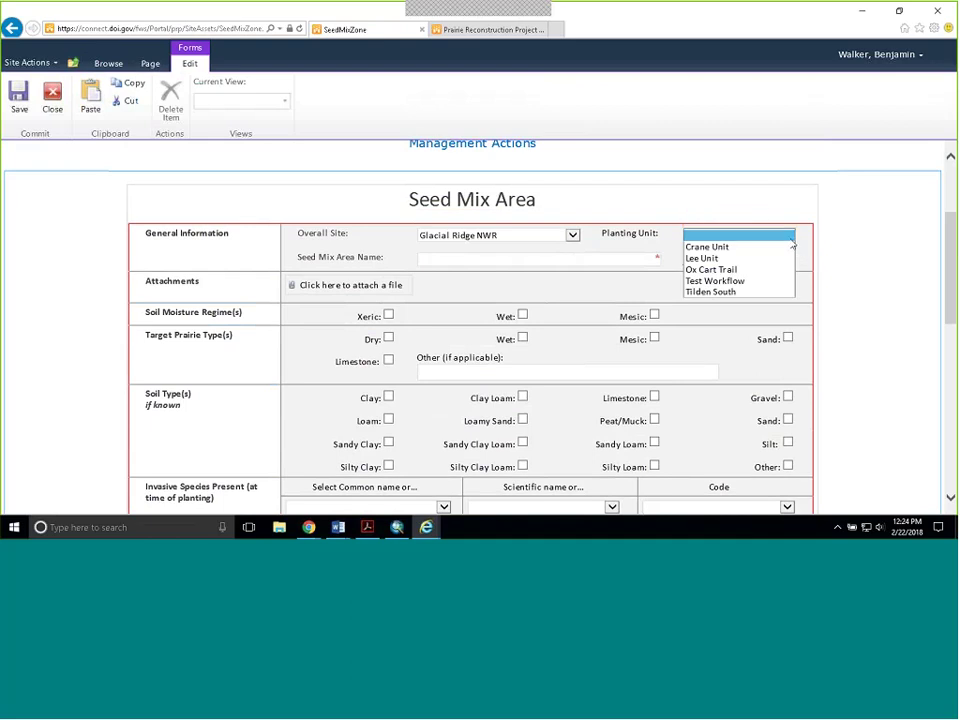
left_click(740, 291)
- Name the seed mix area RidgetopA with an area of 20 acres
left_click(431, 260)
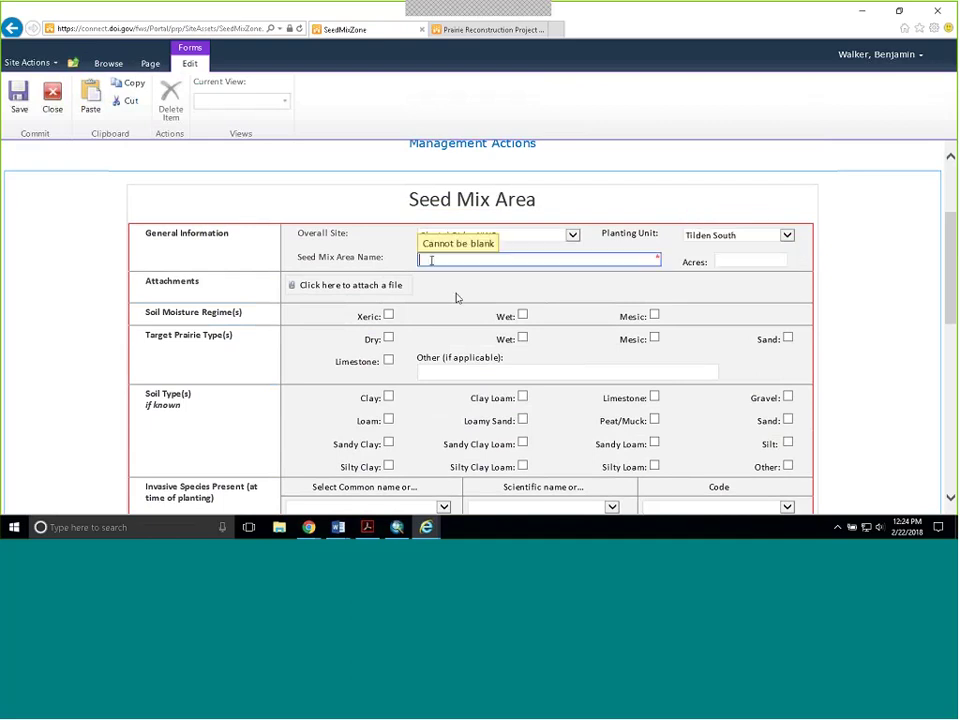
type("Ridg")
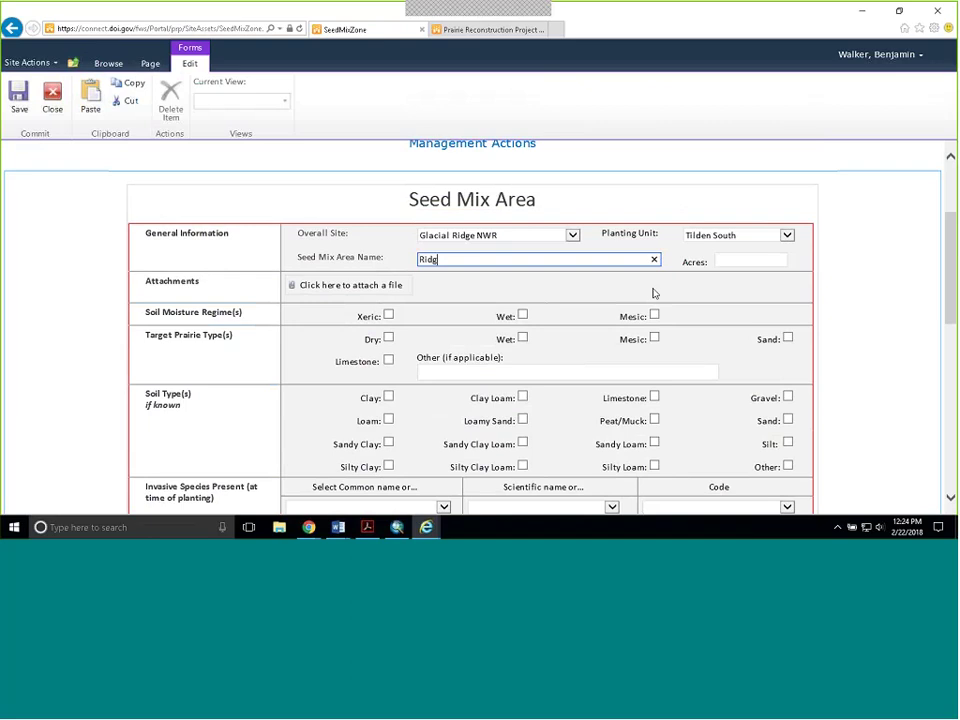
type("etop")
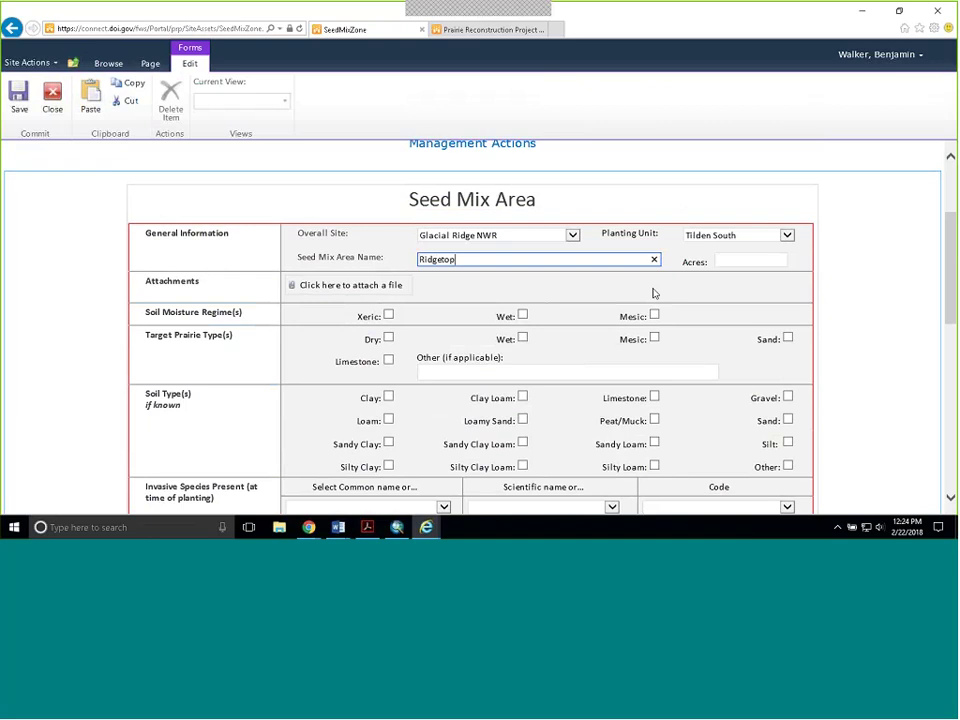
type("A")
key("Tab")
type("20")
scroll(598, 296, "down", 1)
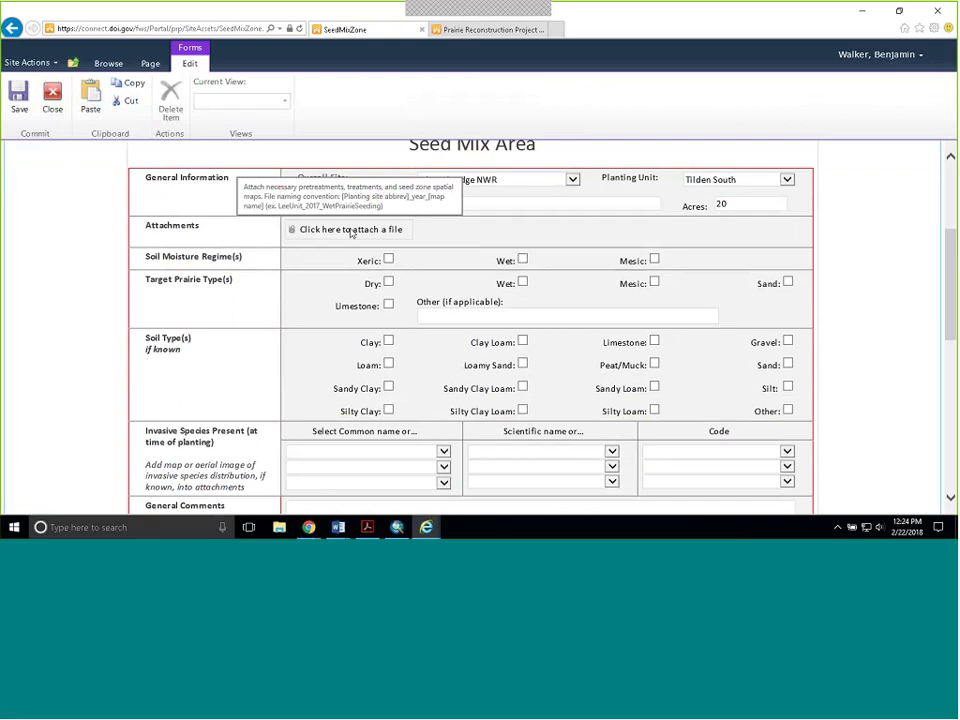
key("ctrl+plus")
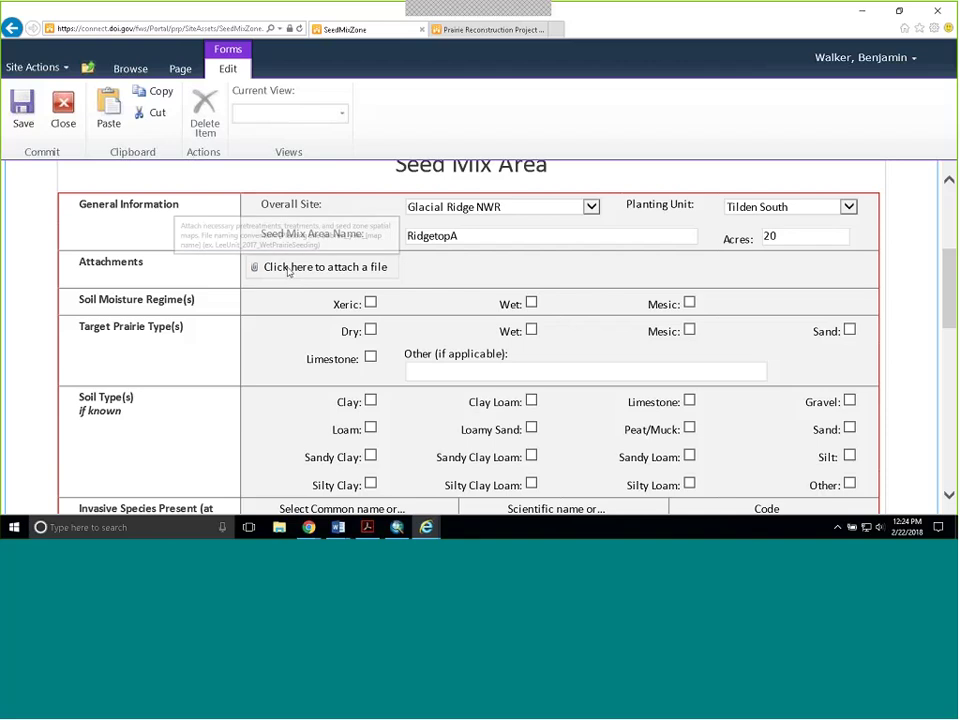
mouse_move(258, 270)
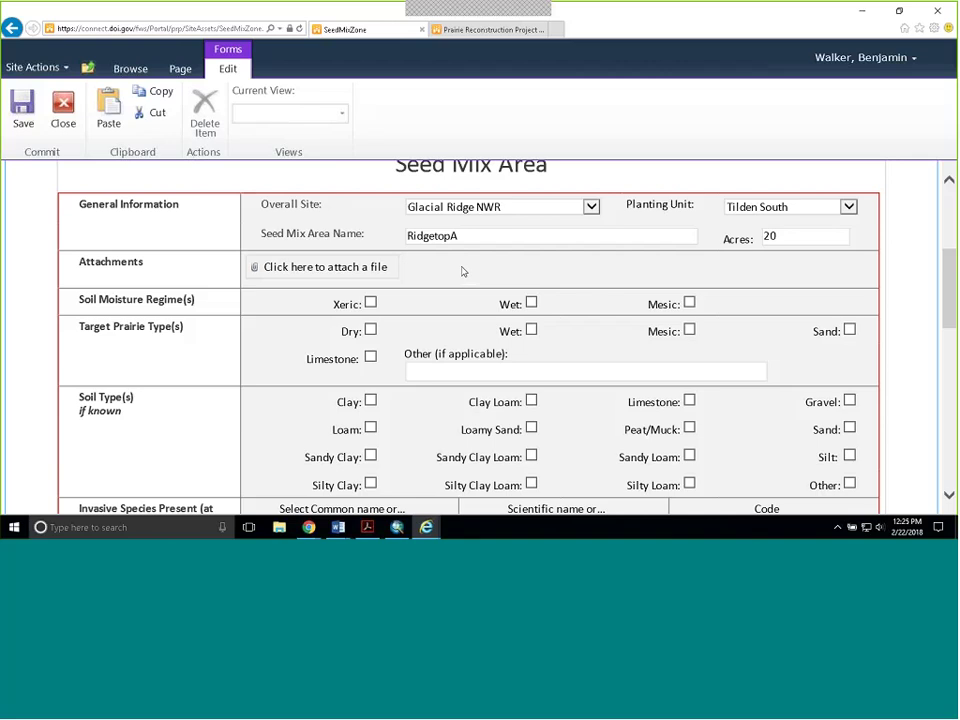
key("ctrl+minus")
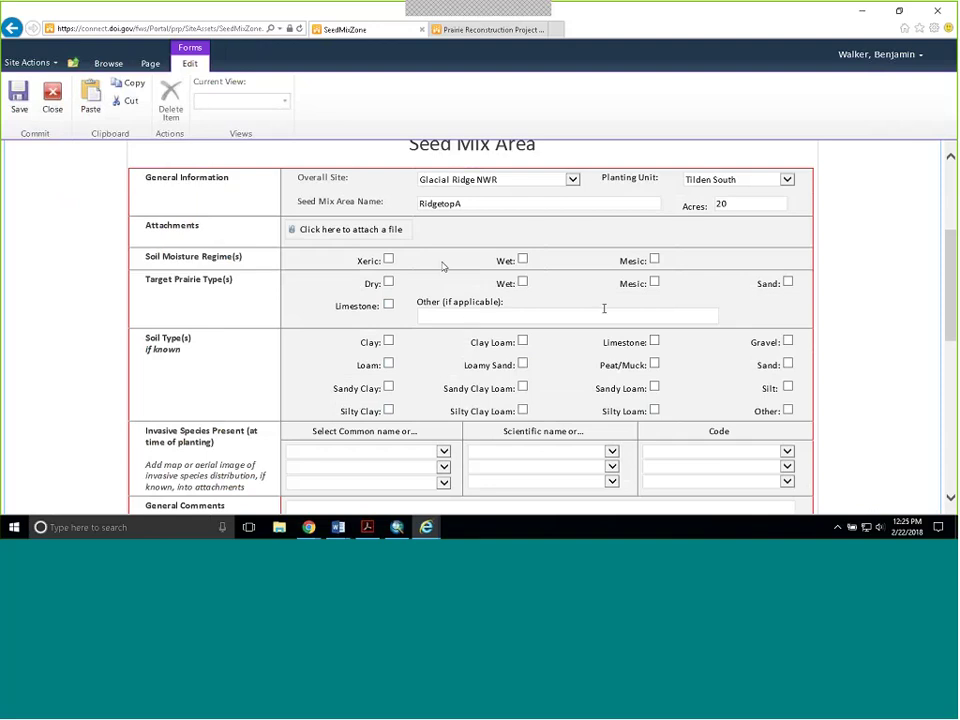
- Tick Mesic moisture regime, Mesic prairie type, and Loamy Sand and Clay Loam soils
left_click(654, 260)
scroll(654, 250, "down", 1)
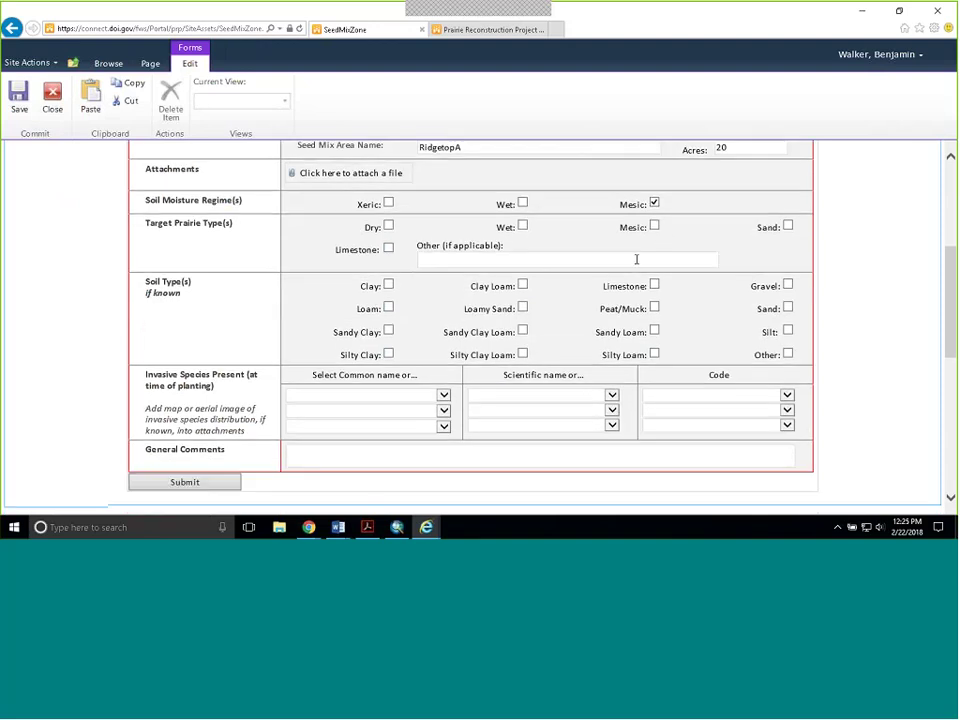
left_click(658, 231)
scroll(536, 300, "down", 1)
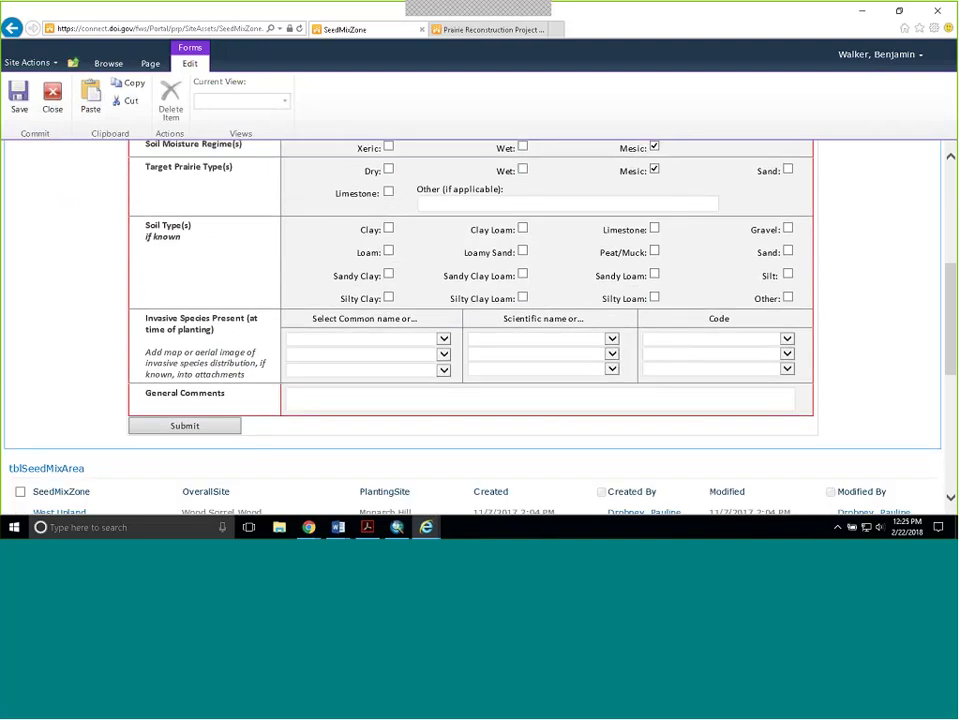
left_click(522, 251)
left_click(522, 229)
scroll(325, 334, "down", 1)
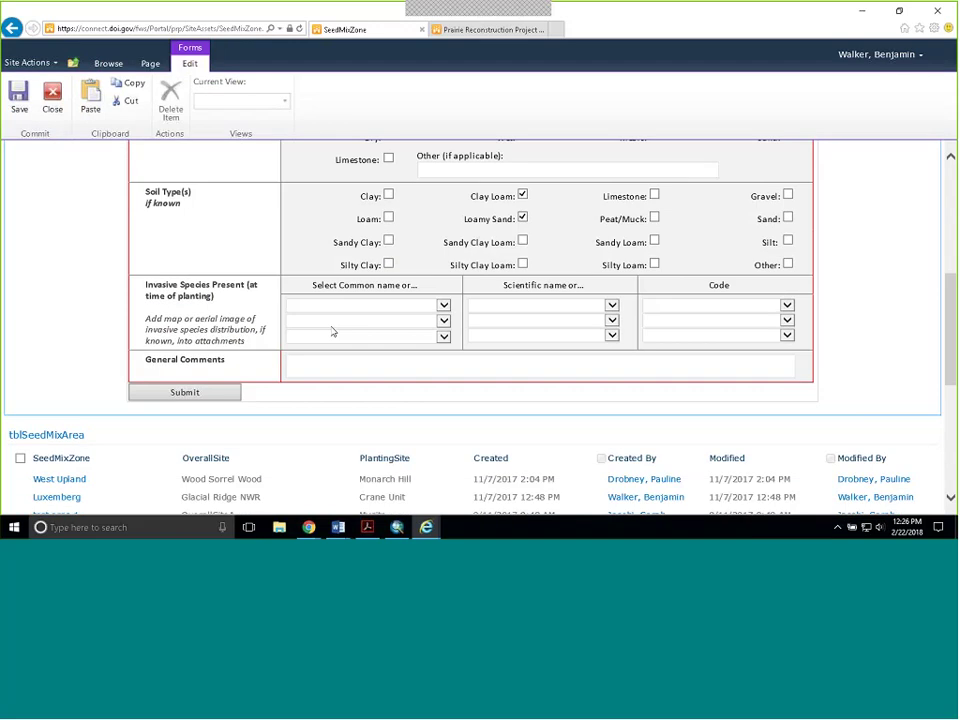
scroll(445, 300, "down", 1)
left_click(443, 283)
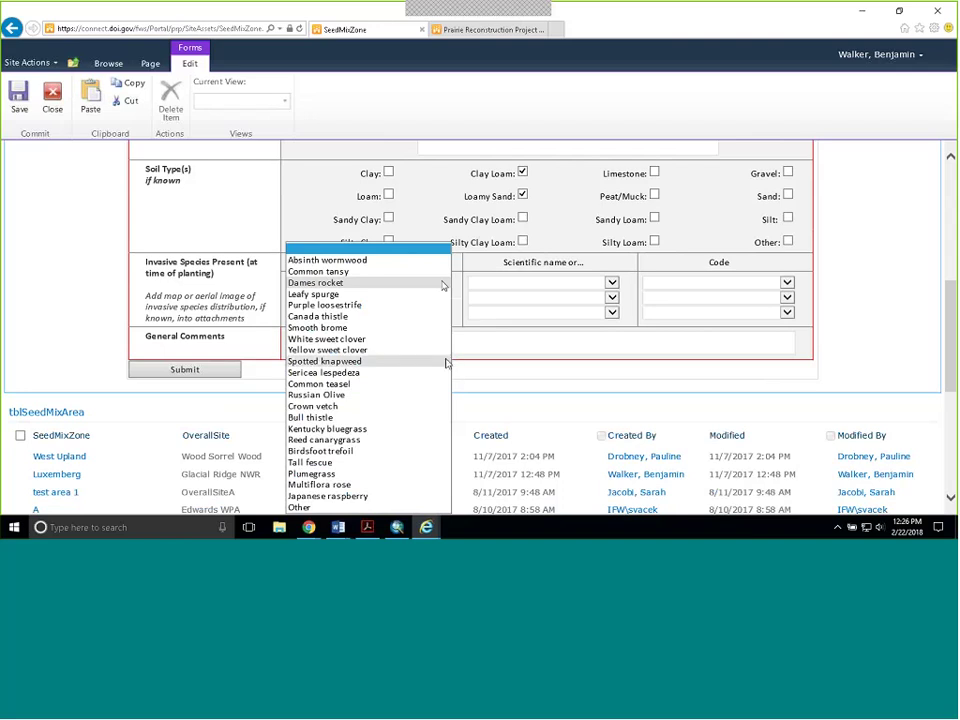
- List Leafy spurge, Smooth brome and Other as invasive species, with general comment TEST
left_click(376, 295)
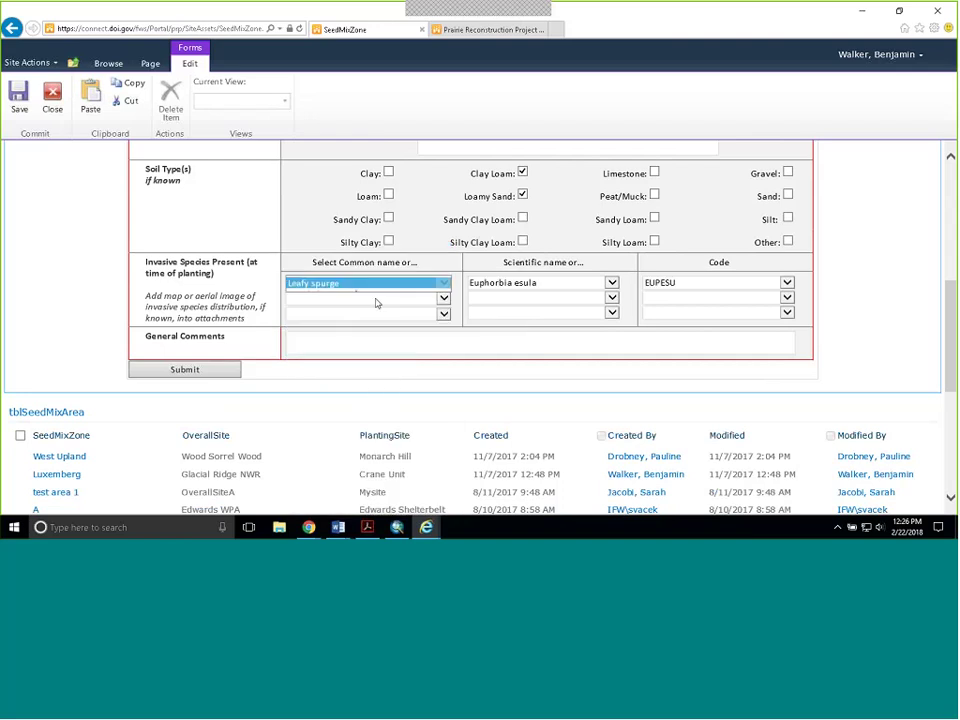
left_click(443, 298)
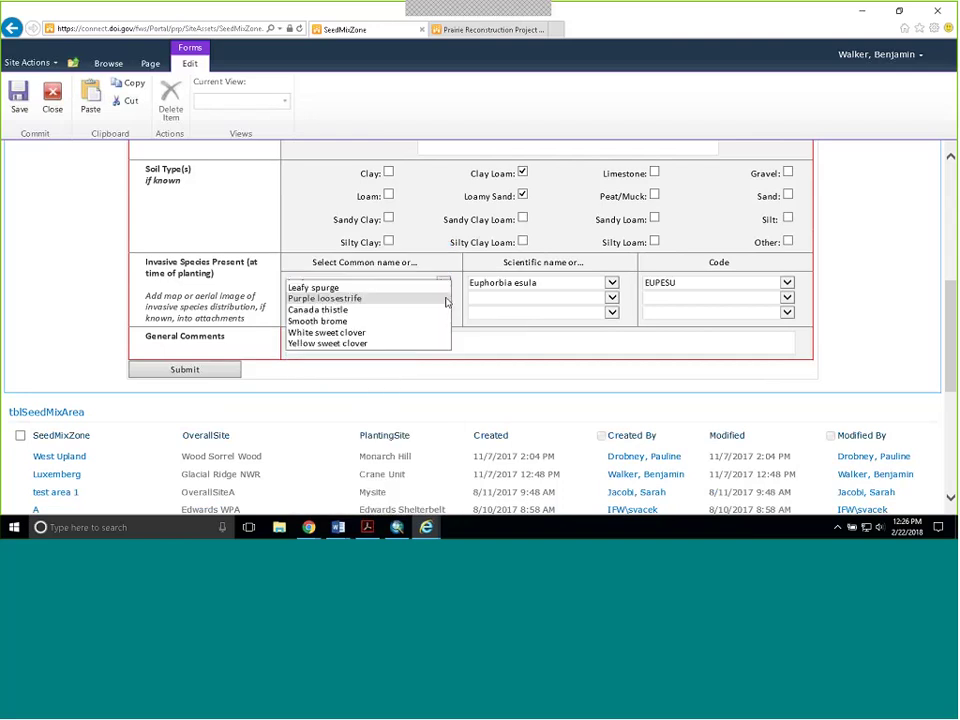
left_click(371, 325)
left_click(443, 312)
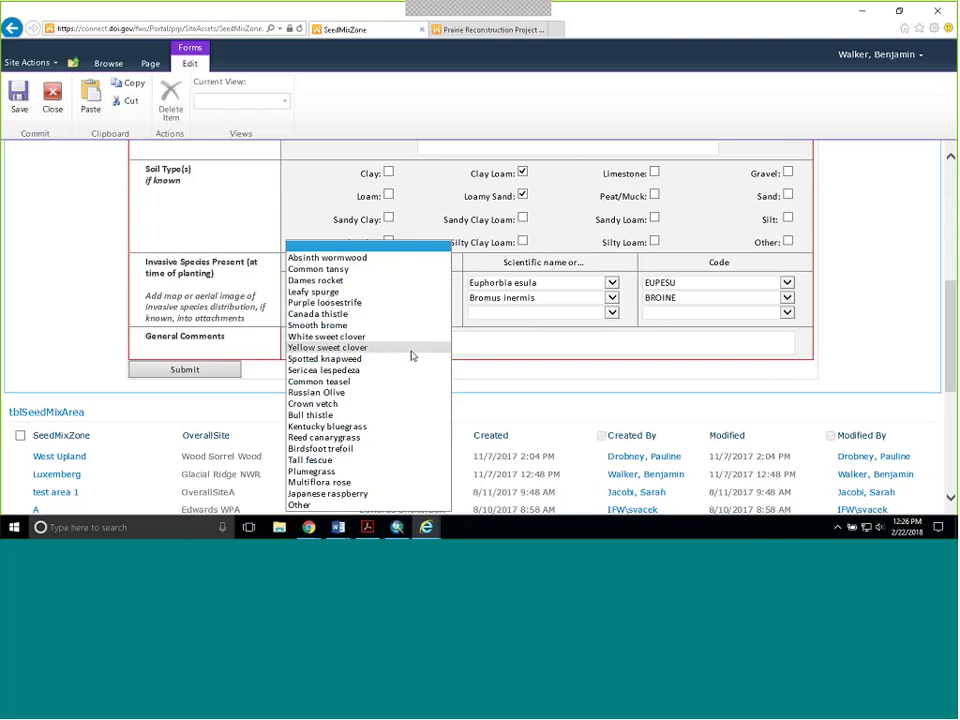
left_click(326, 336)
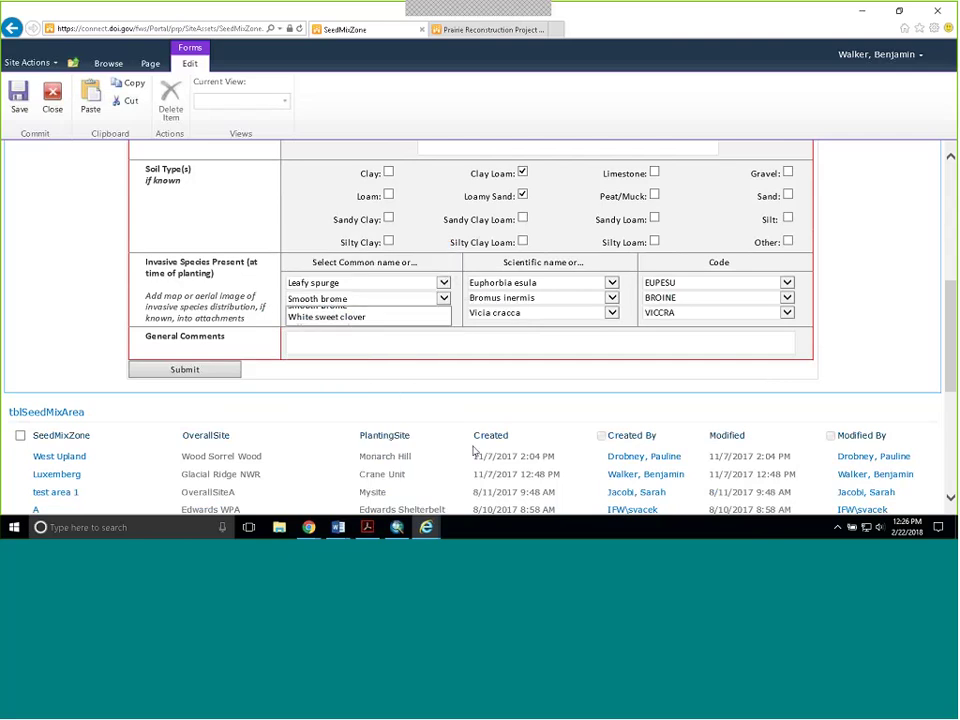
left_click(371, 341)
type("TEST")
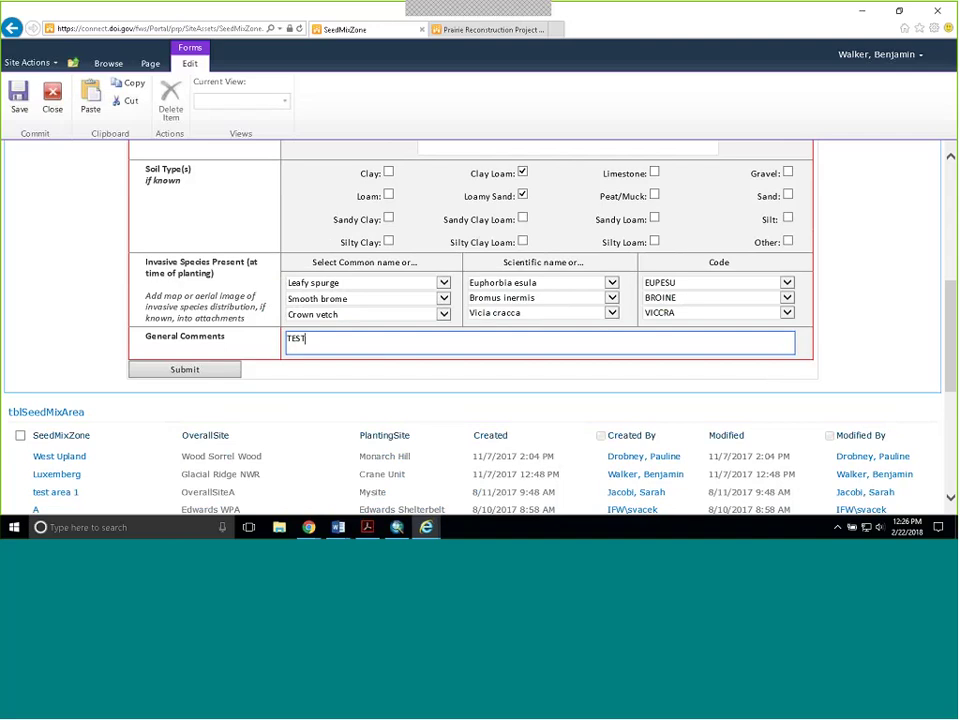
left_click(443, 314)
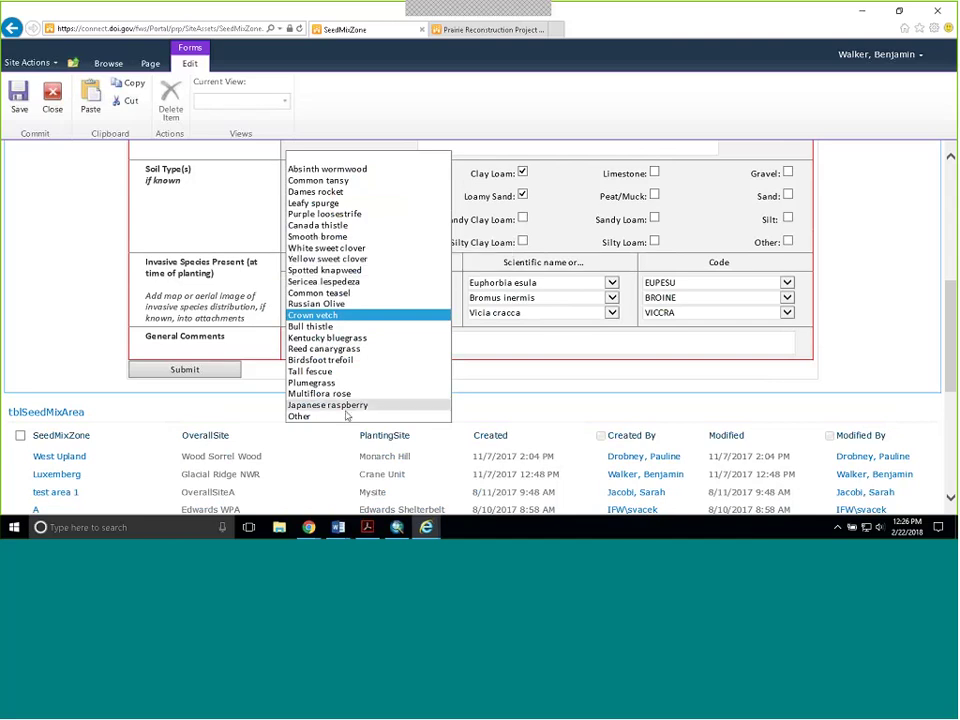
left_click(340, 415)
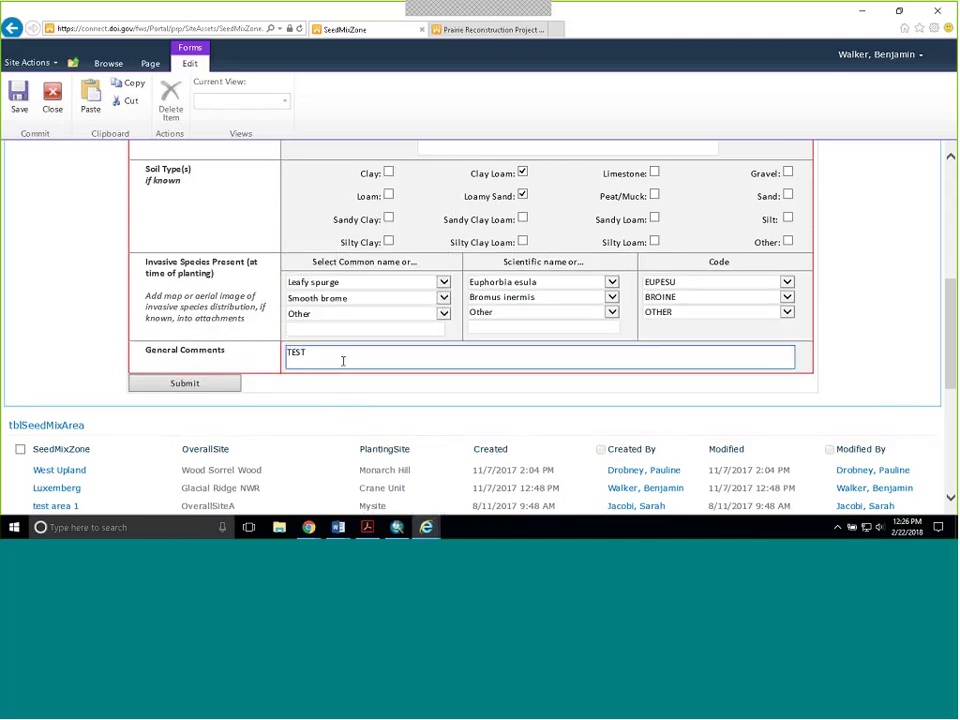
left_click(307, 328)
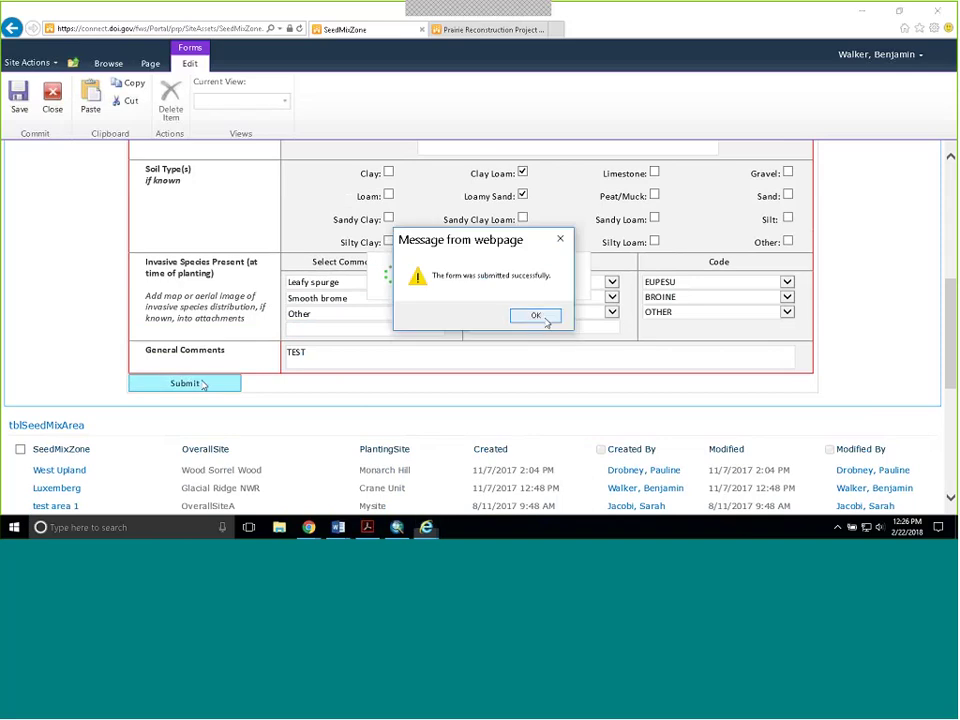
- Submit the RidgetopA seed mix record, then go to the Seed Mix History form
left_click(546, 318)
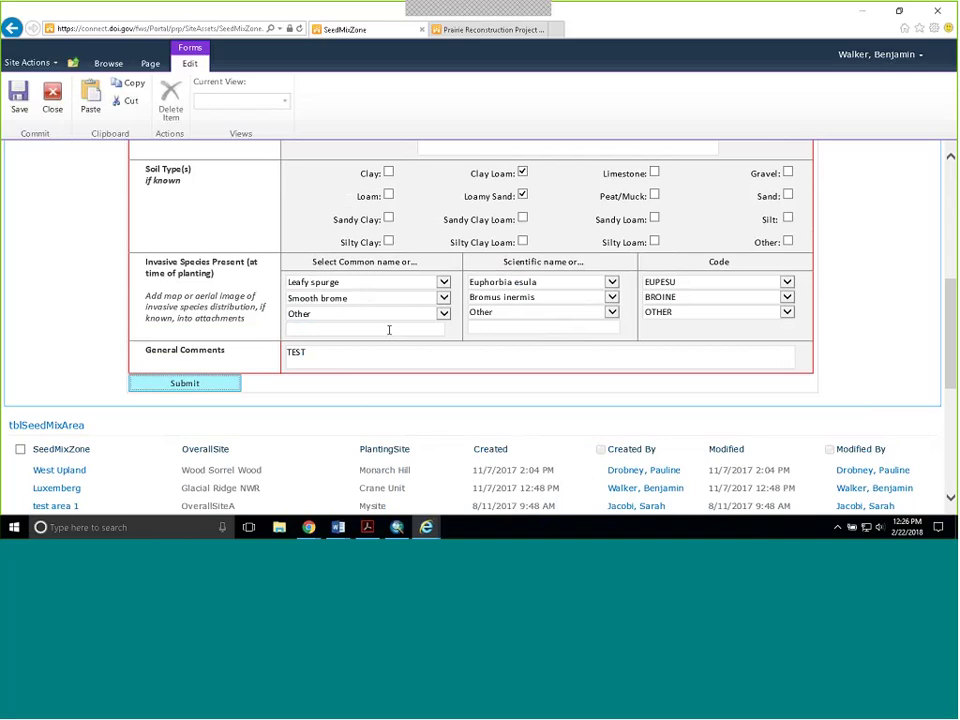
scroll(463, 343, "up", 4)
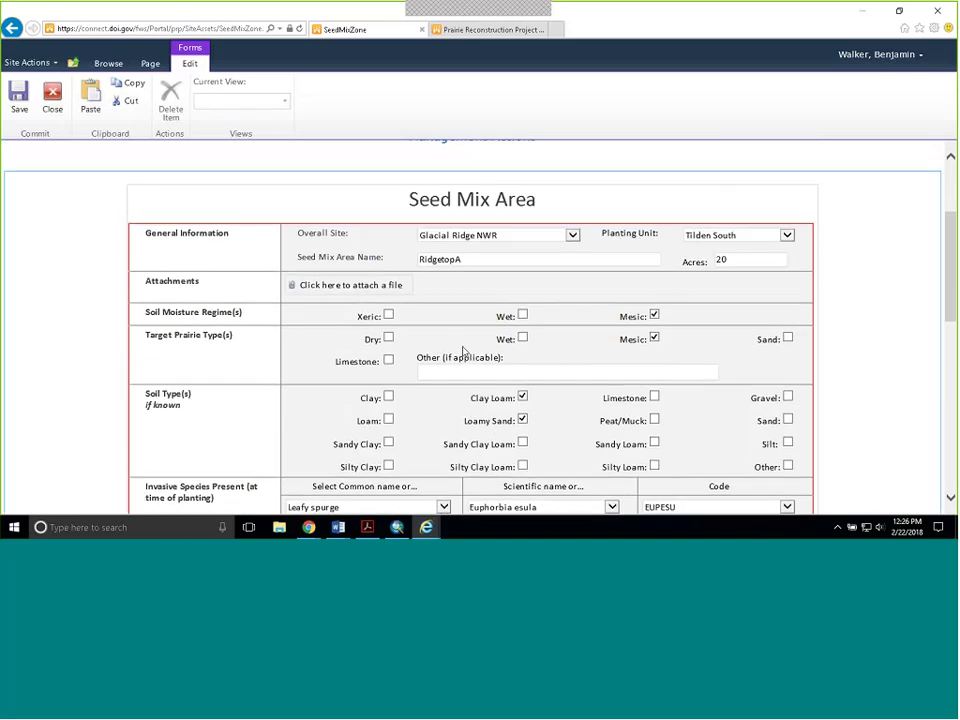
scroll(463, 350, "up", 1)
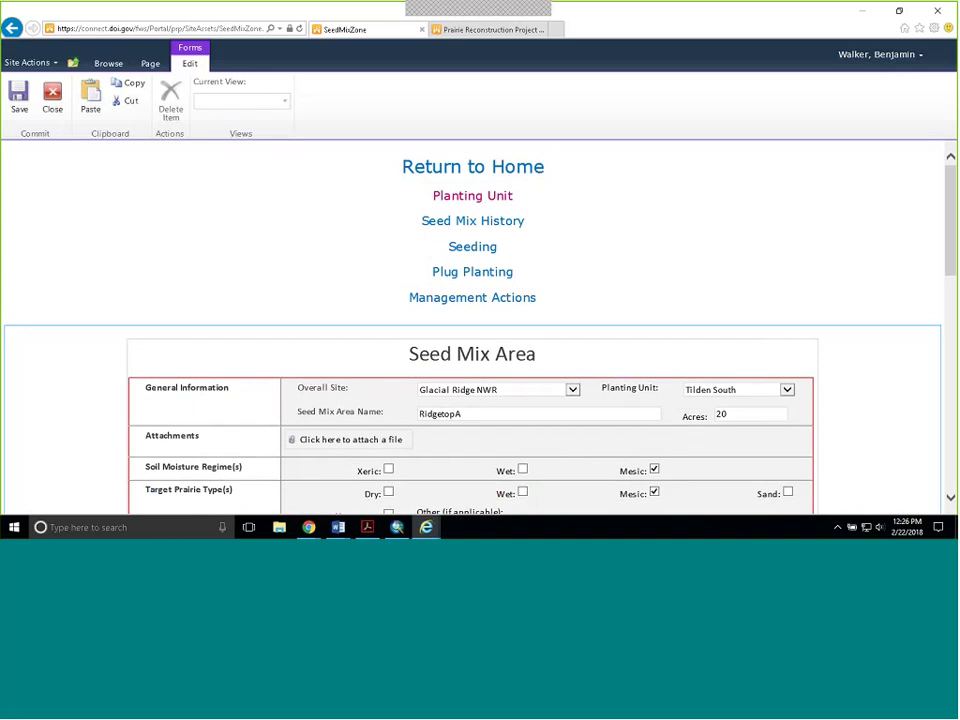
left_click(498, 222)
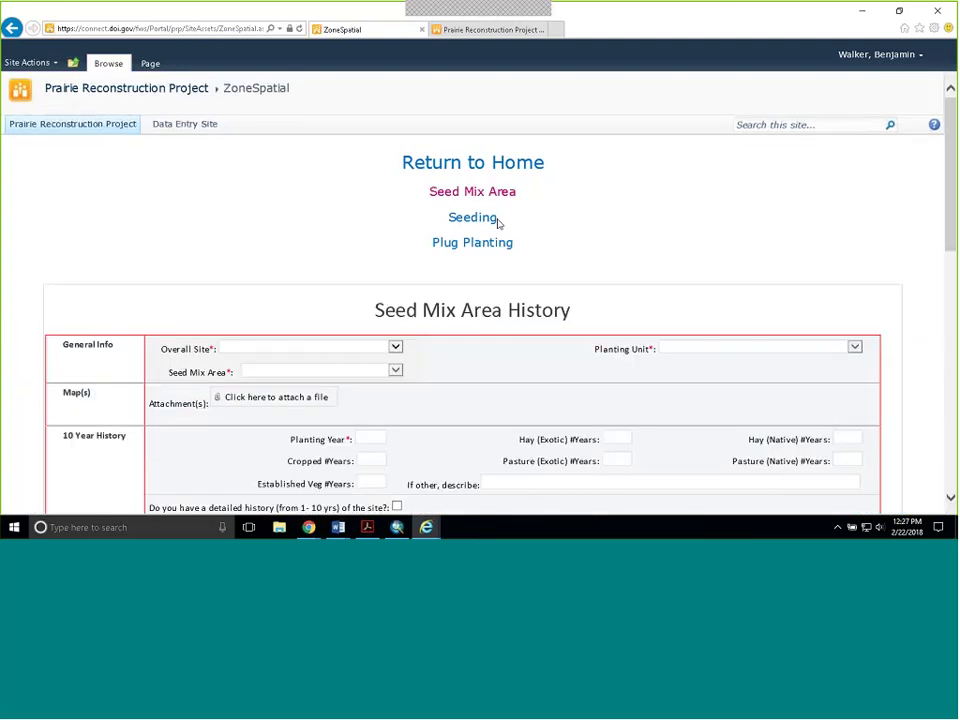
- Select Glacial Ridge NWR, Tilden South and seed mix area RidgetopA in the history form
scroll(470, 222, "down", 3)
left_click(395, 214)
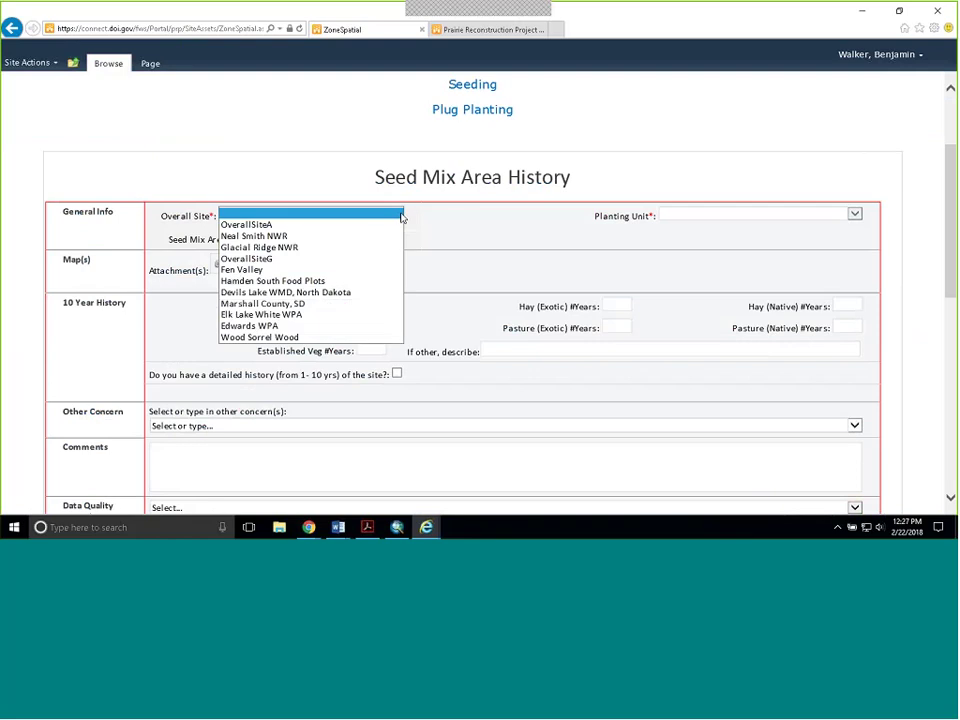
left_click(388, 247)
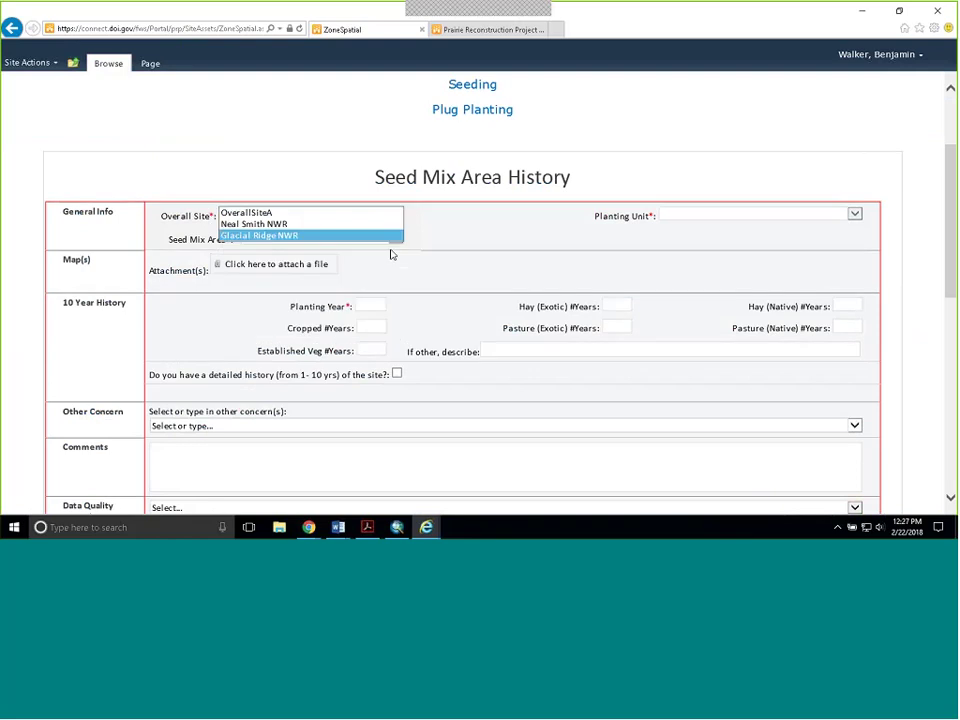
left_click(852, 218)
left_click(831, 248)
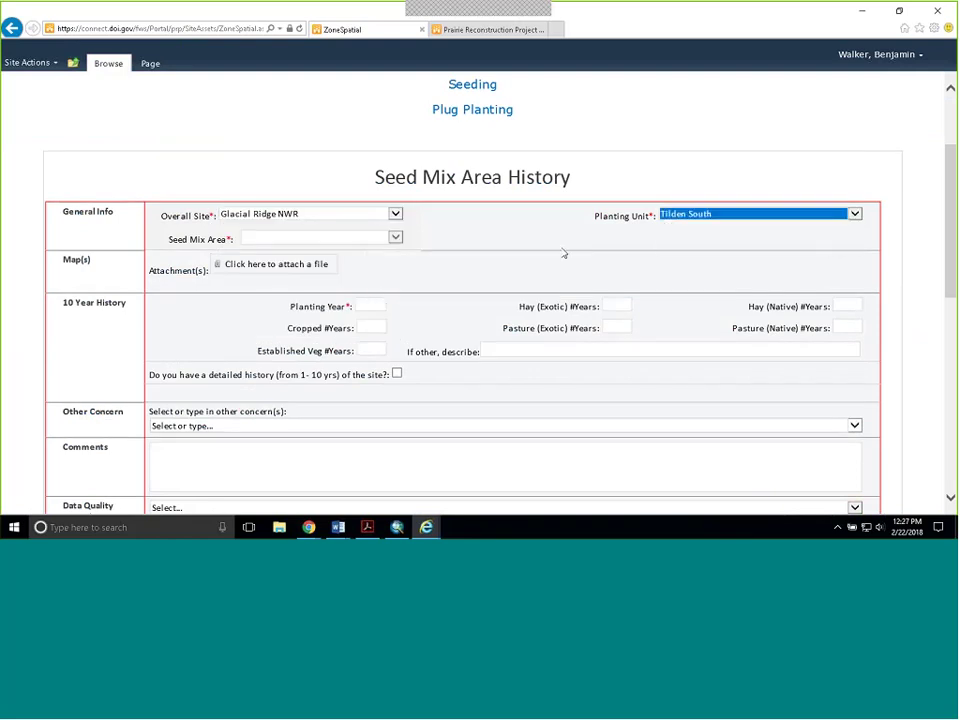
left_click(396, 237)
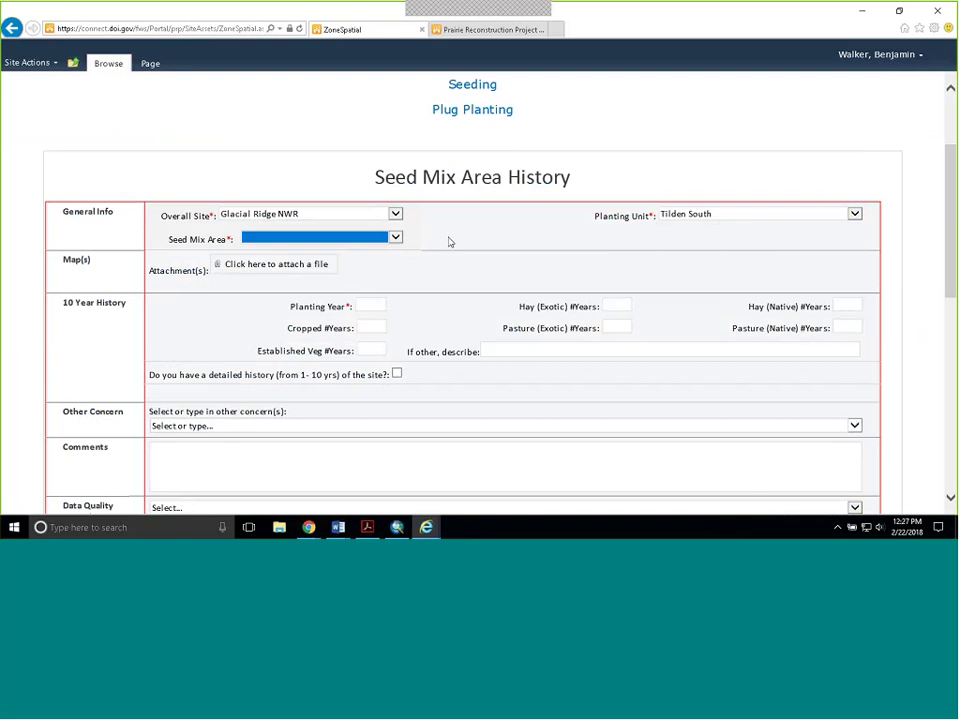
left_click(396, 237)
left_click(390, 245)
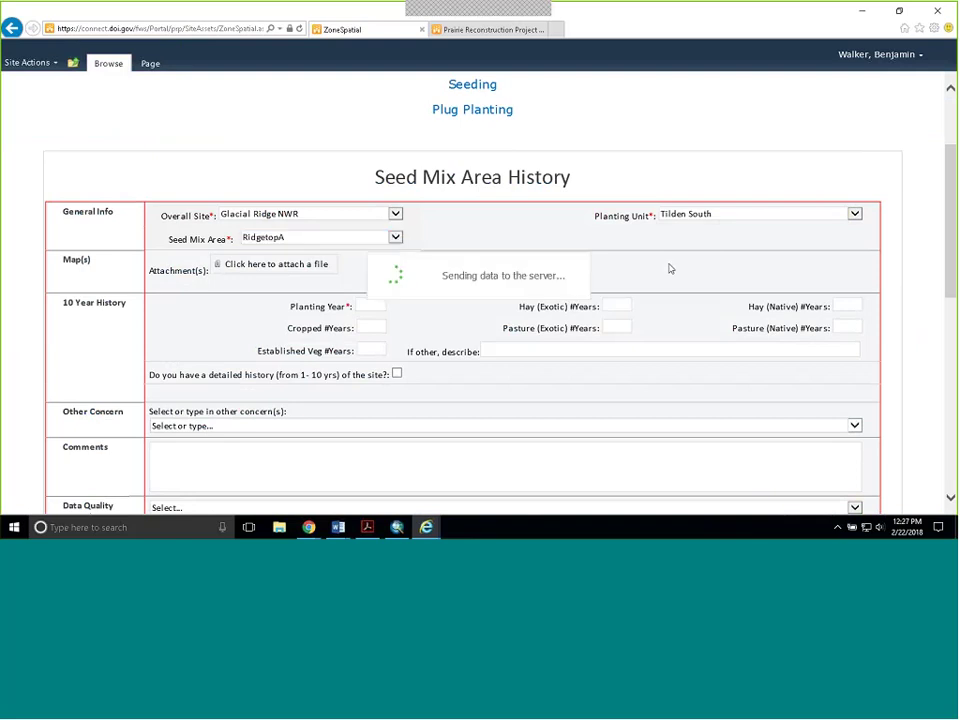
- Enter planting year 2015, 5 cropped years and 2 exotic hay years
scroll(600, 230, "down", 1)
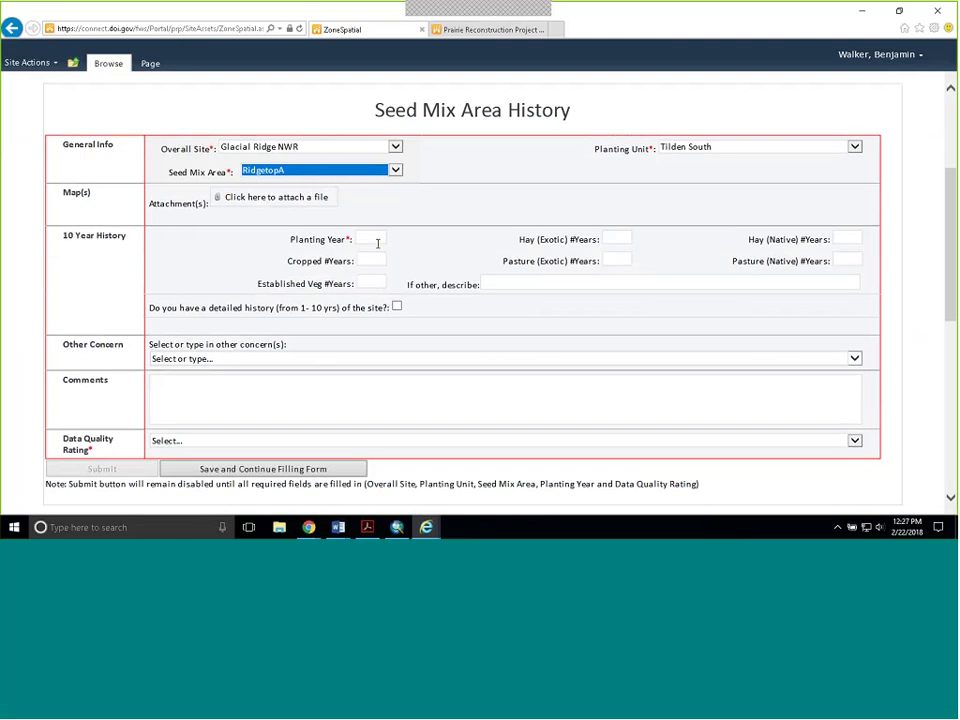
left_click(377, 242)
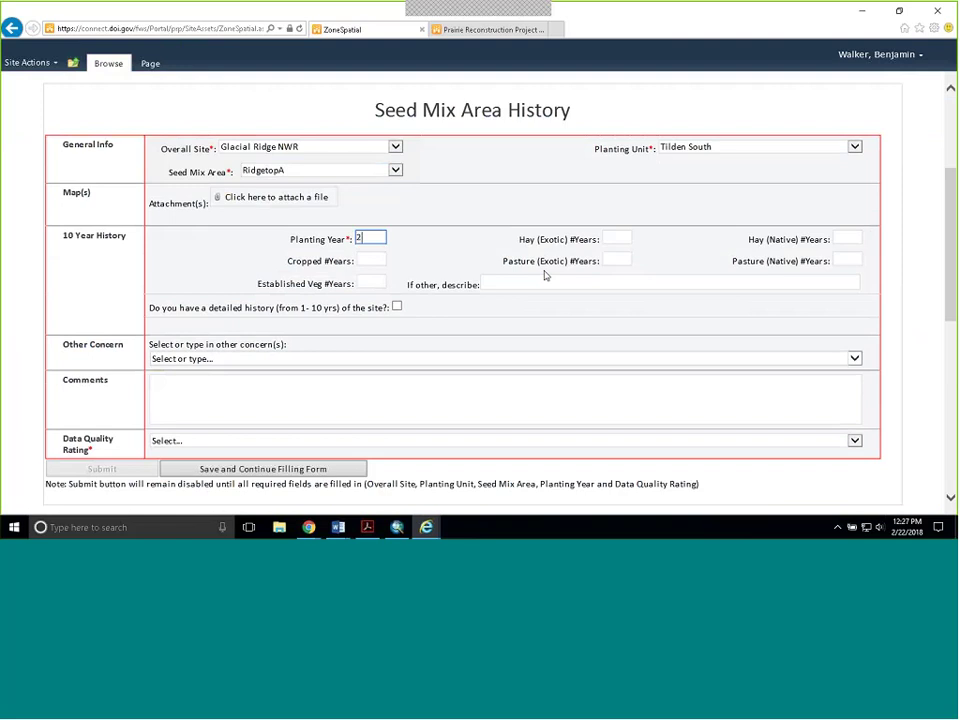
type("2015")
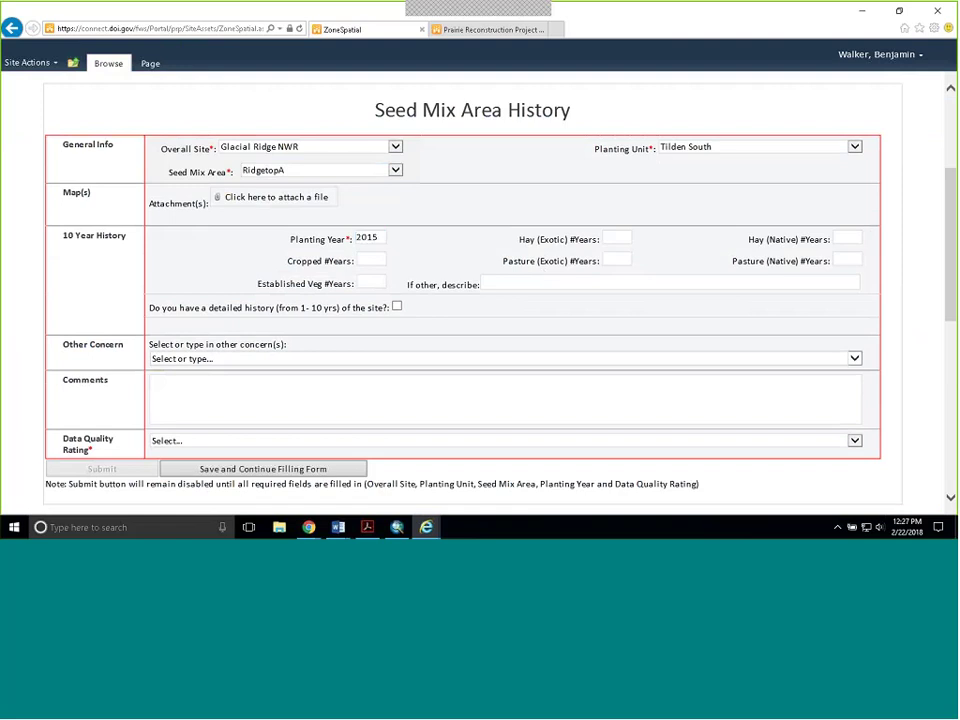
left_click(371, 260)
type("5")
left_click(630, 239)
type("2")
- Turn on the detailed history option to load the year-by-year history table
left_click(305, 310)
left_click(706, 316)
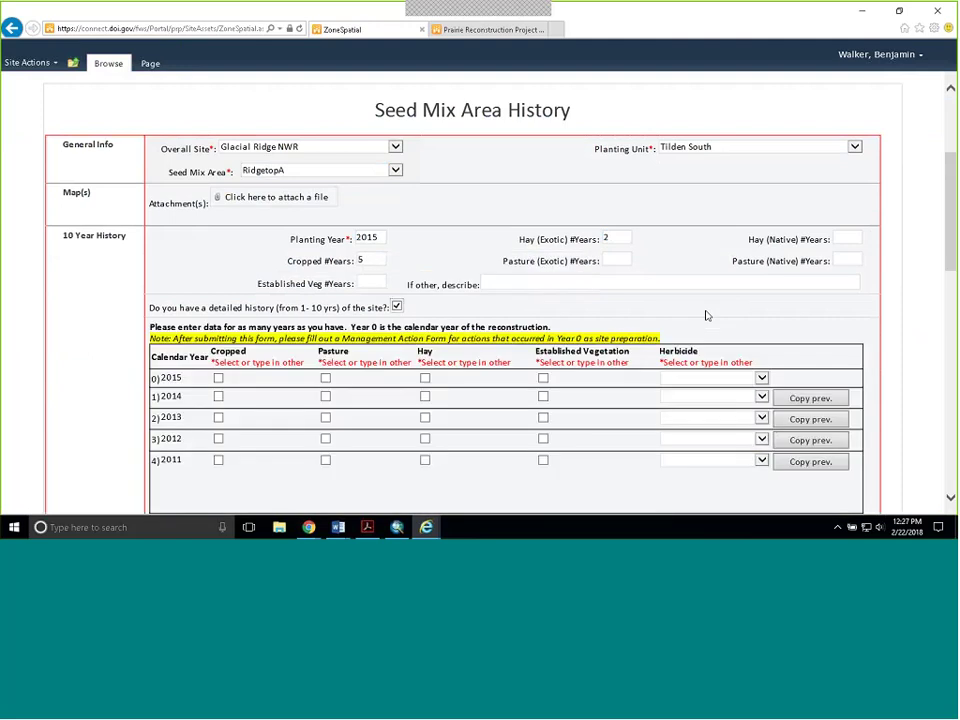
scroll(706, 316, "down", 3)
scroll(540, 320, "up", 1)
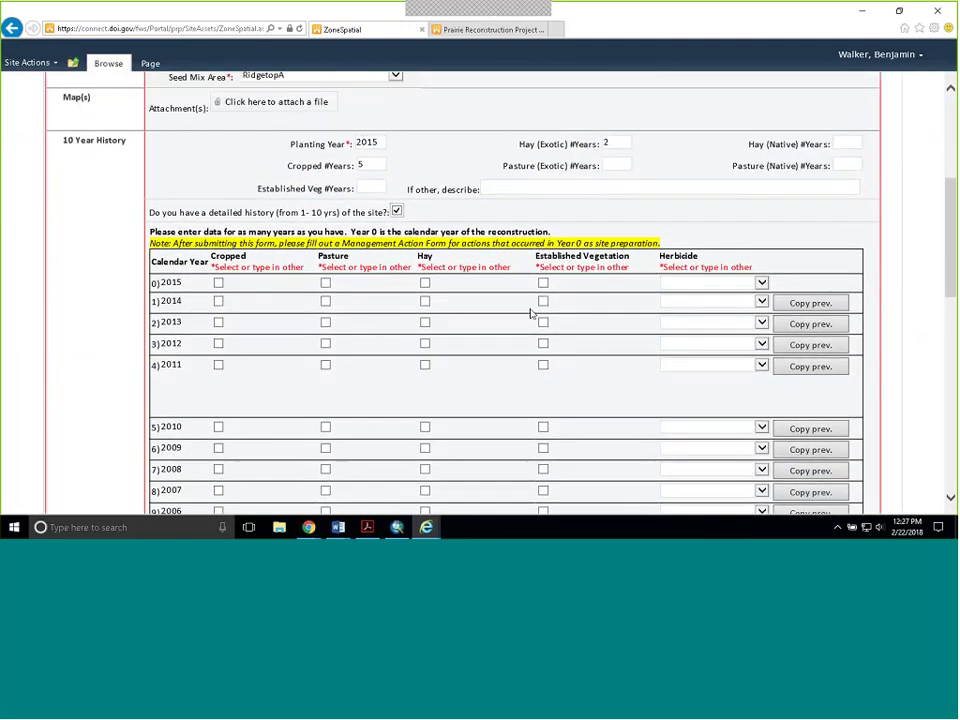
scroll(530, 313, "up", 1)
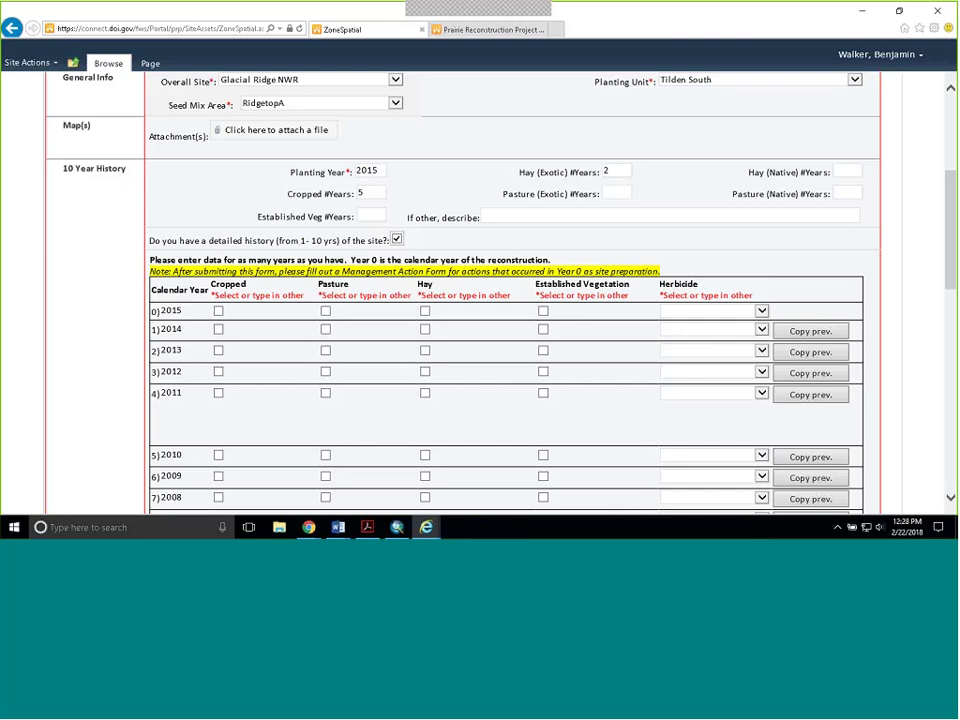
- Change the planting year to 2013 and clear the Cropped and Hay (Exotic) year counts
left_click_drag(380, 170, 328, 170)
type("2013")
left_click(366, 197)
key("BackSpace")
left_click_drag(626, 172, 596, 172)
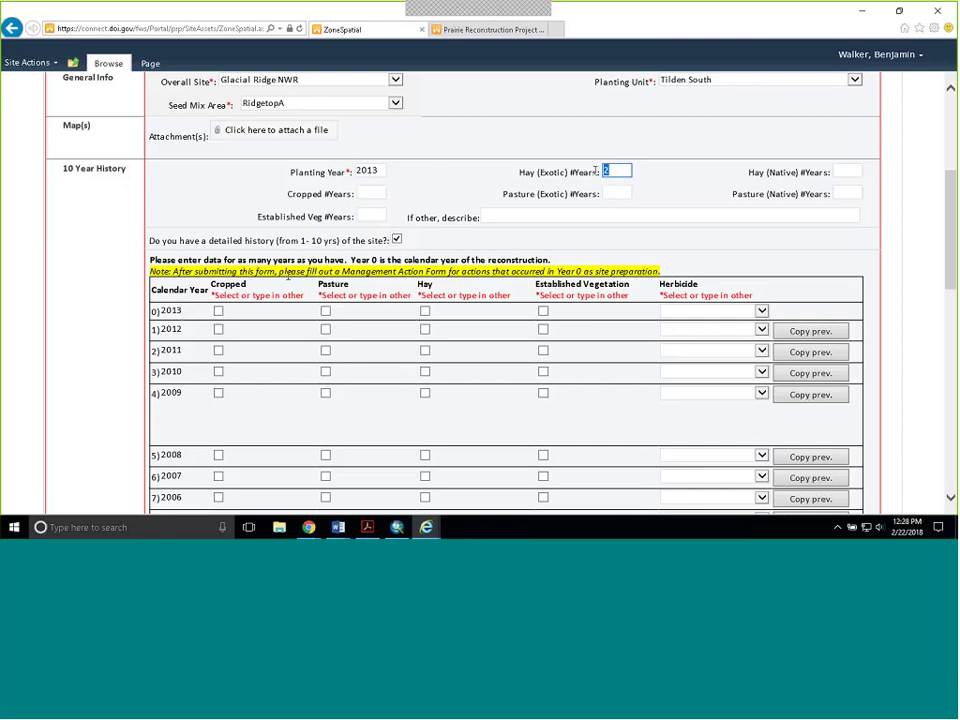
key("BackSpace")
scroll(300, 240, "down", 2)
- Record 2013 as herbicide-resistant soybean and 2012 as Brome hay with 1 cutting
left_click(219, 244)
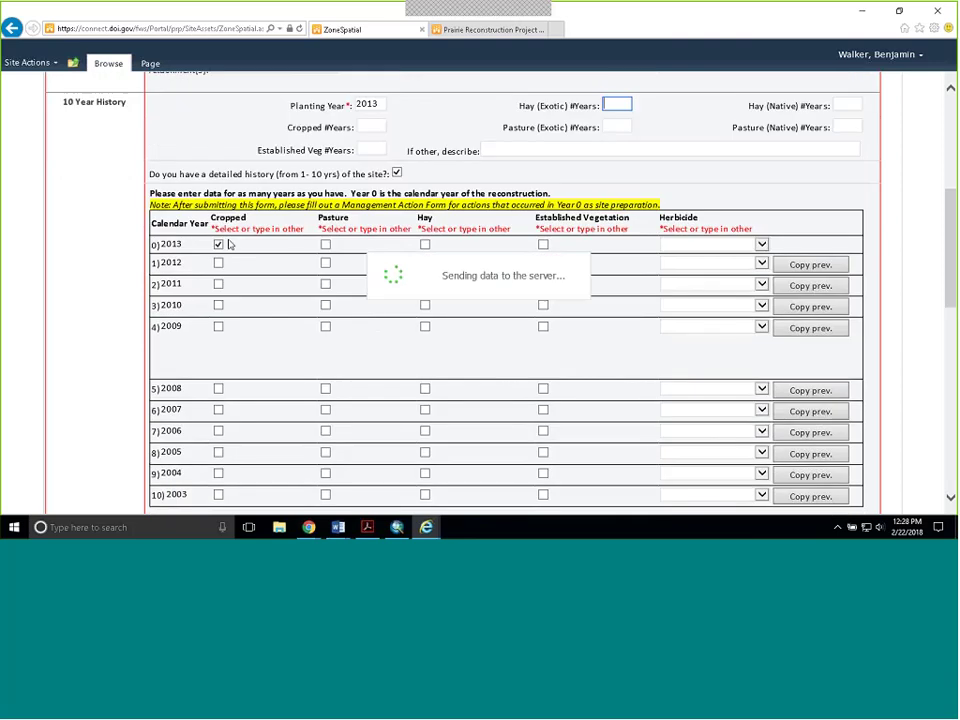
left_click(295, 259)
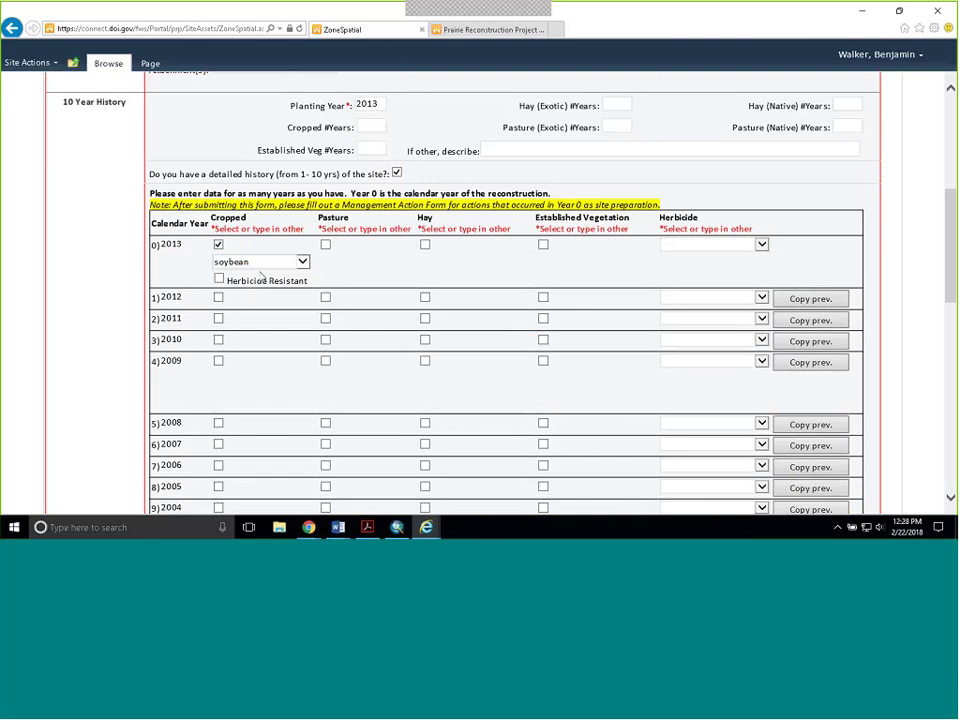
left_click(219, 279)
left_click(425, 298)
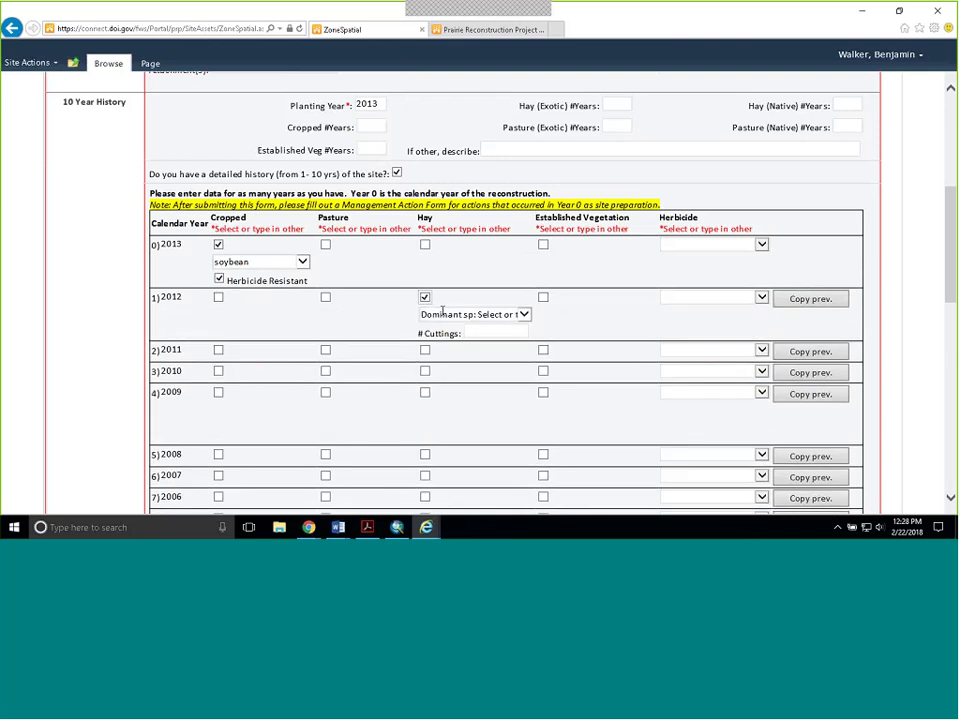
left_click(520, 314)
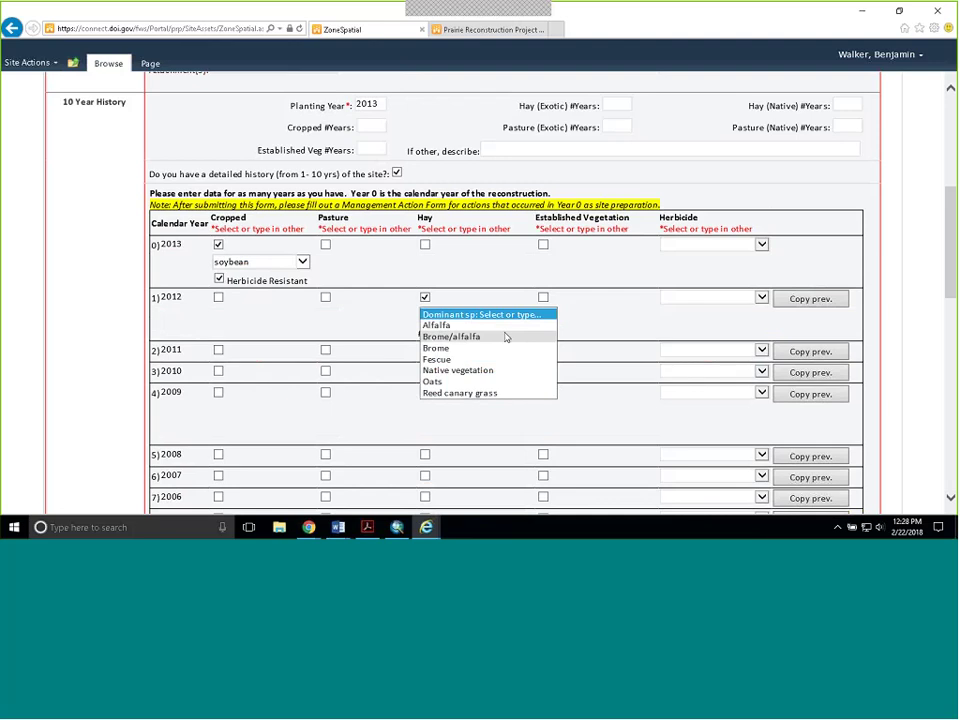
left_click(480, 348)
left_click(480, 334)
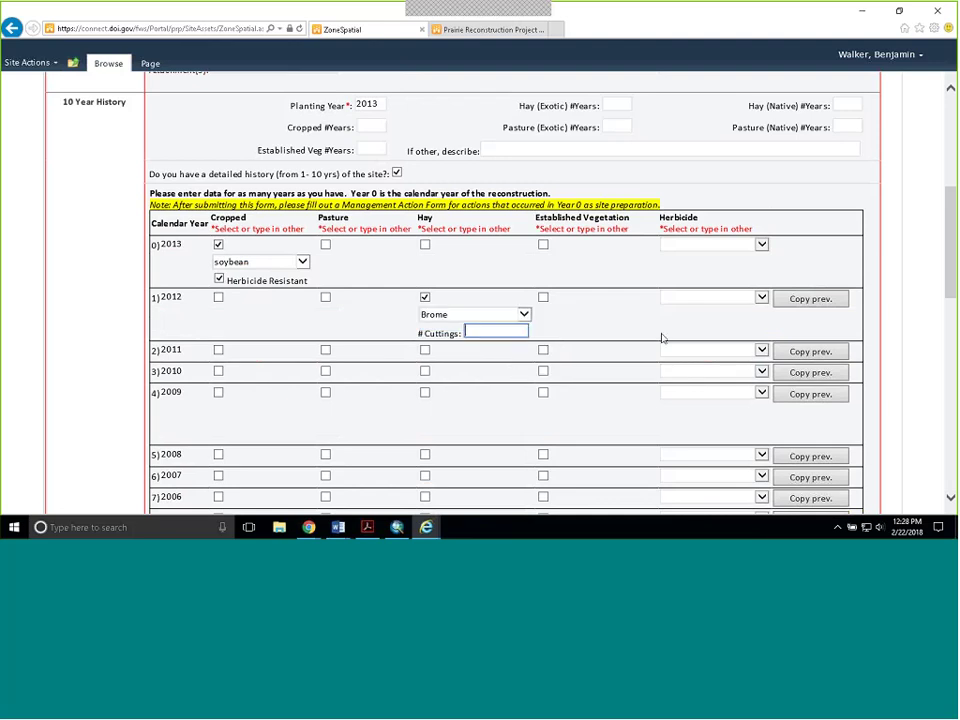
type("1")
left_click(394, 350)
- Record 2011 as Brome pasture grazed by 50 cow/calf pairs, copied to 2010 and 2009
left_click(325, 350)
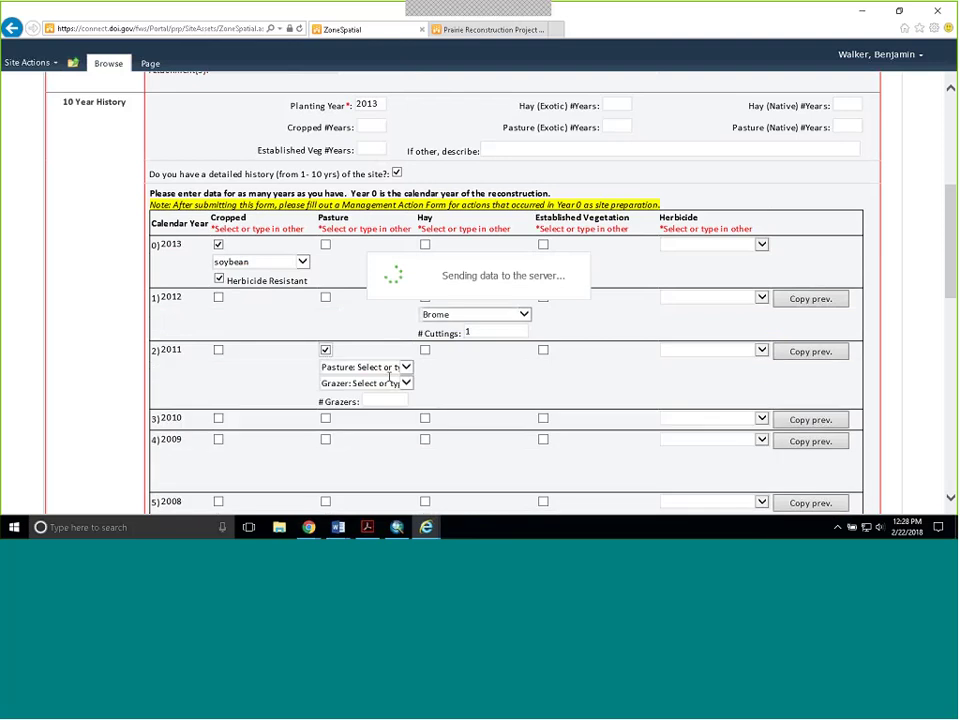
left_click(398, 367)
left_click(401, 375)
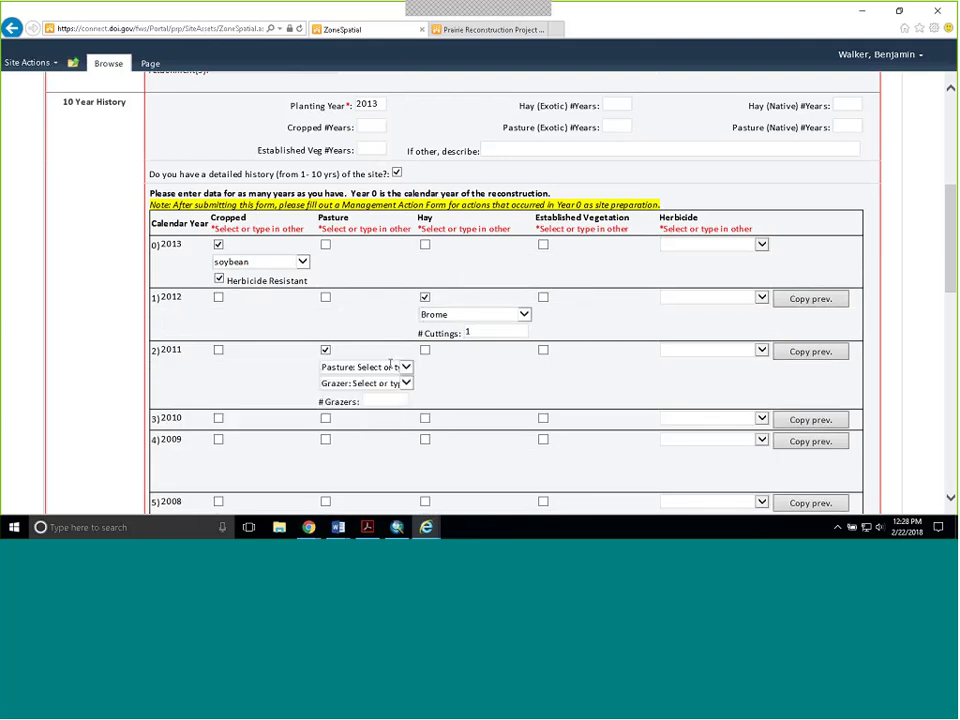
left_click(401, 372)
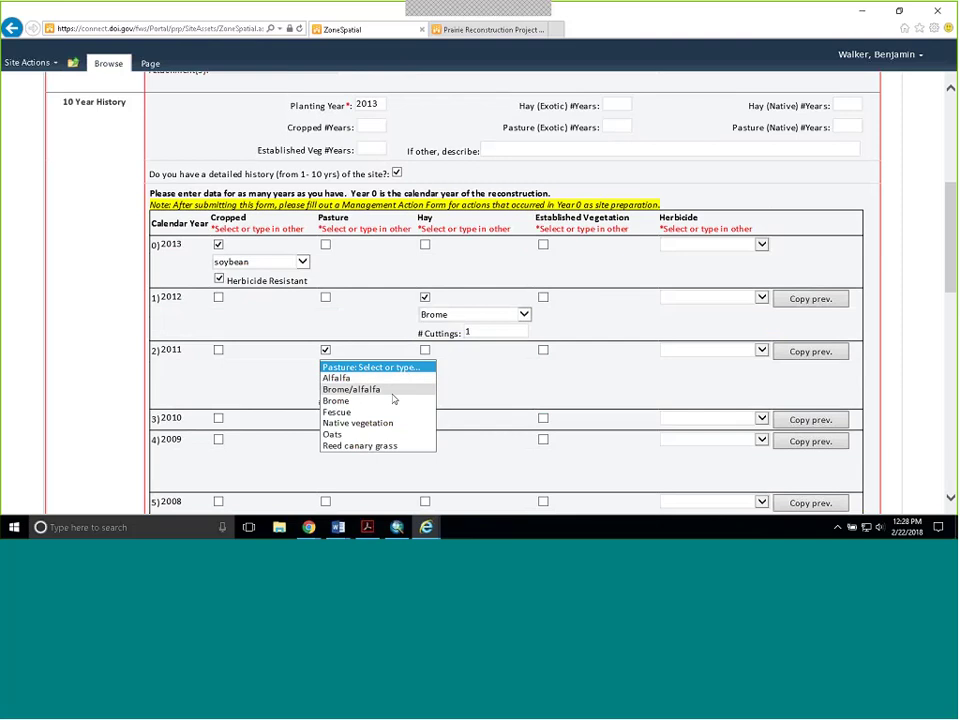
left_click(393, 400)
left_click(409, 384)
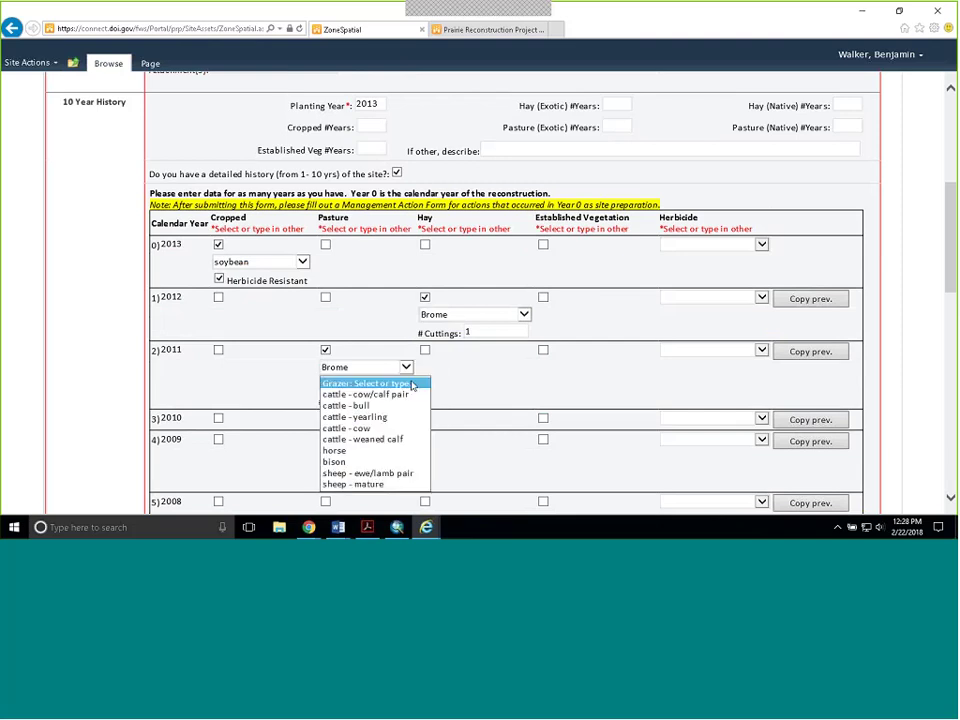
left_click(365, 394)
left_click(380, 400)
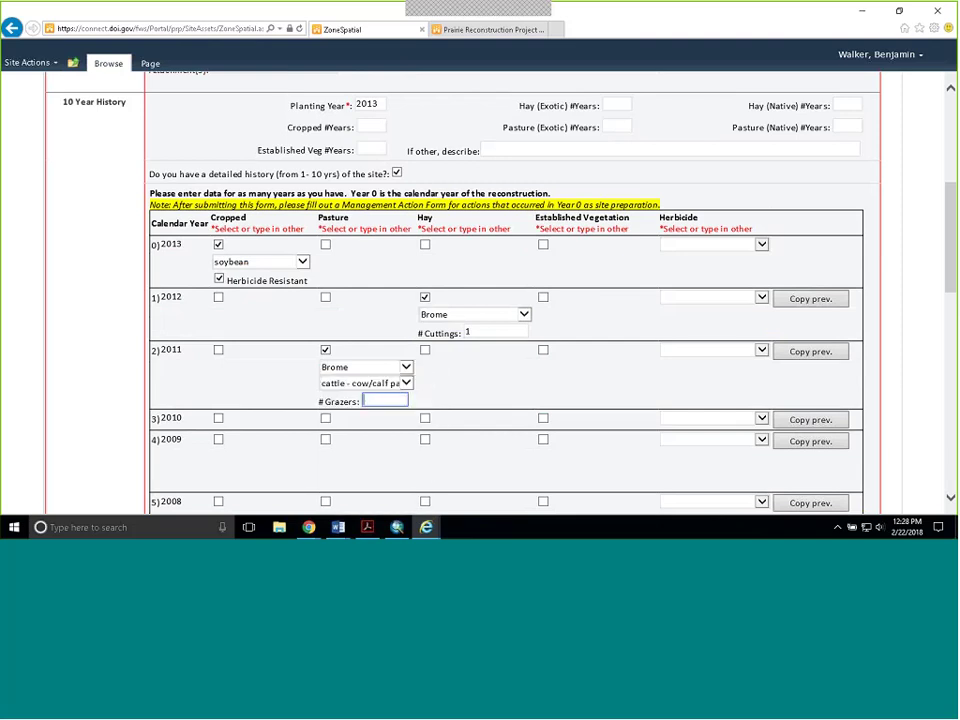
type("50")
scroll(509, 390, "down", 3)
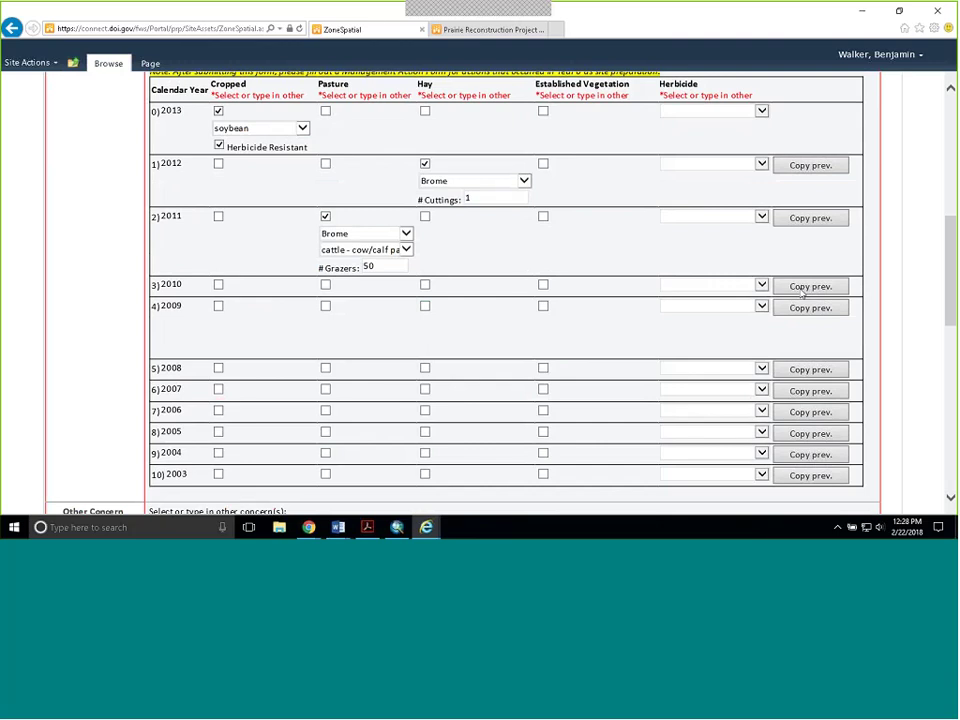
left_click(802, 287)
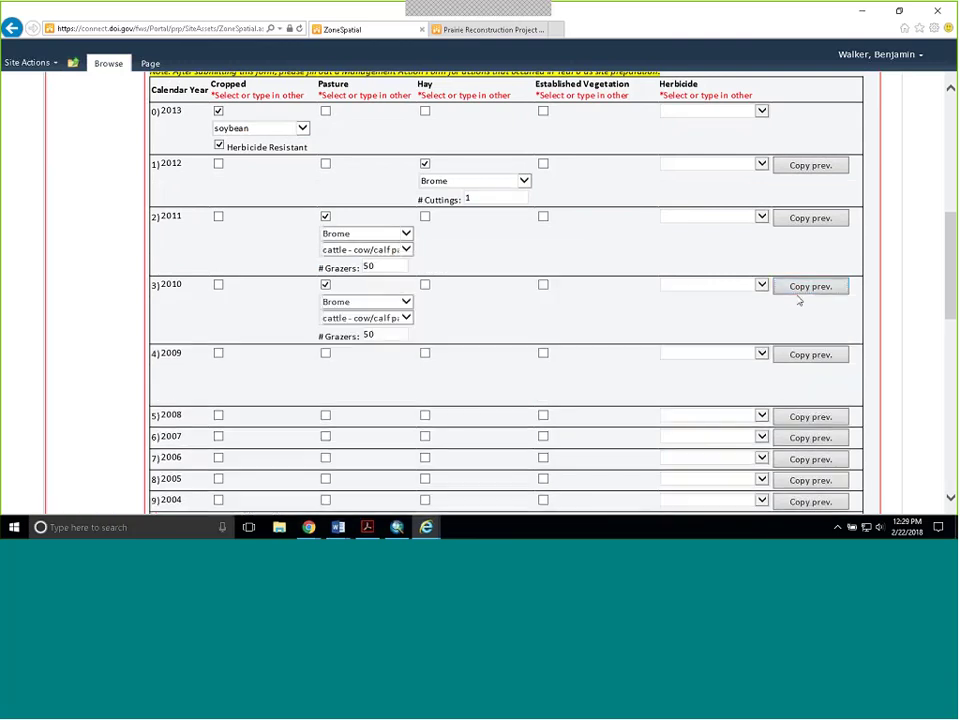
left_click(821, 364)
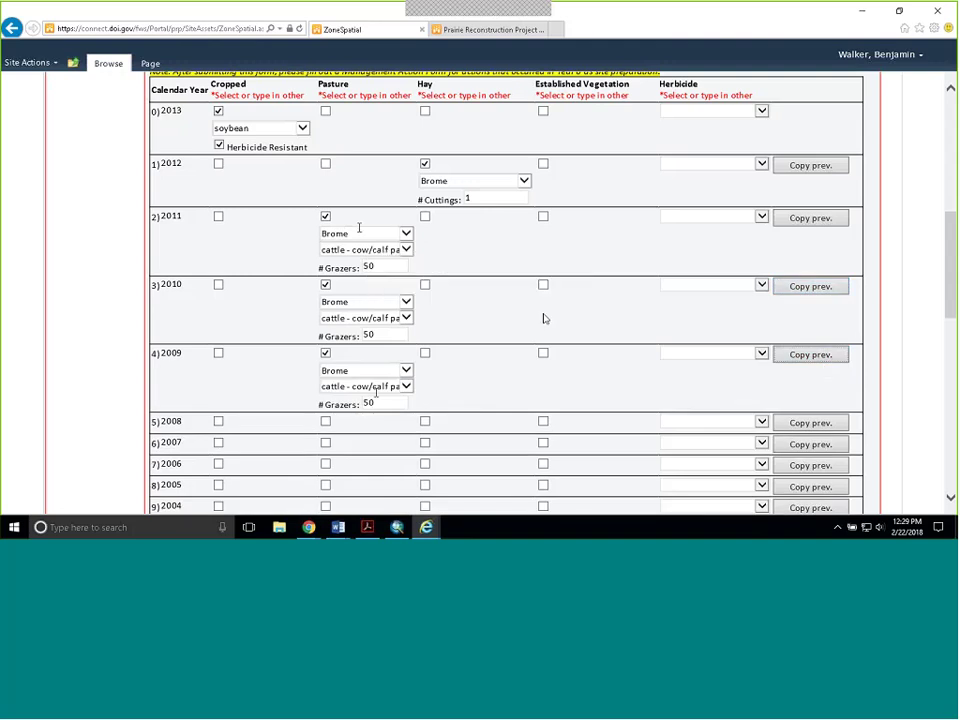
scroll(544, 318, "down", 1)
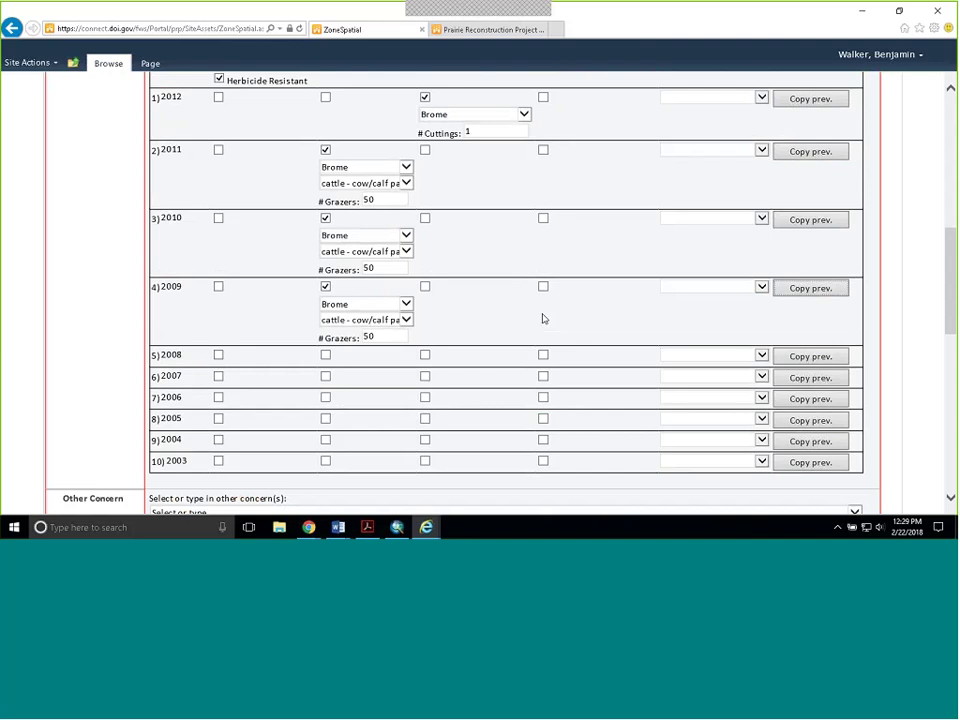
- Choose Glyphosate (ex. Roundup, Rodeo) as the herbicide in the 2013 history row
scroll(543, 318, "up", 2)
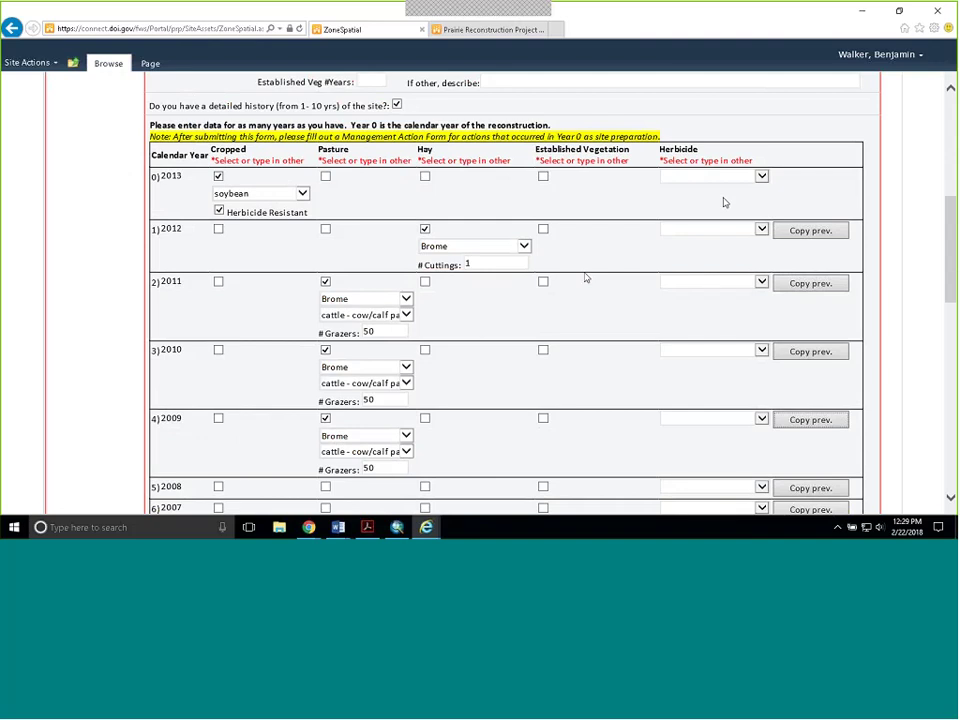
left_click(761, 177)
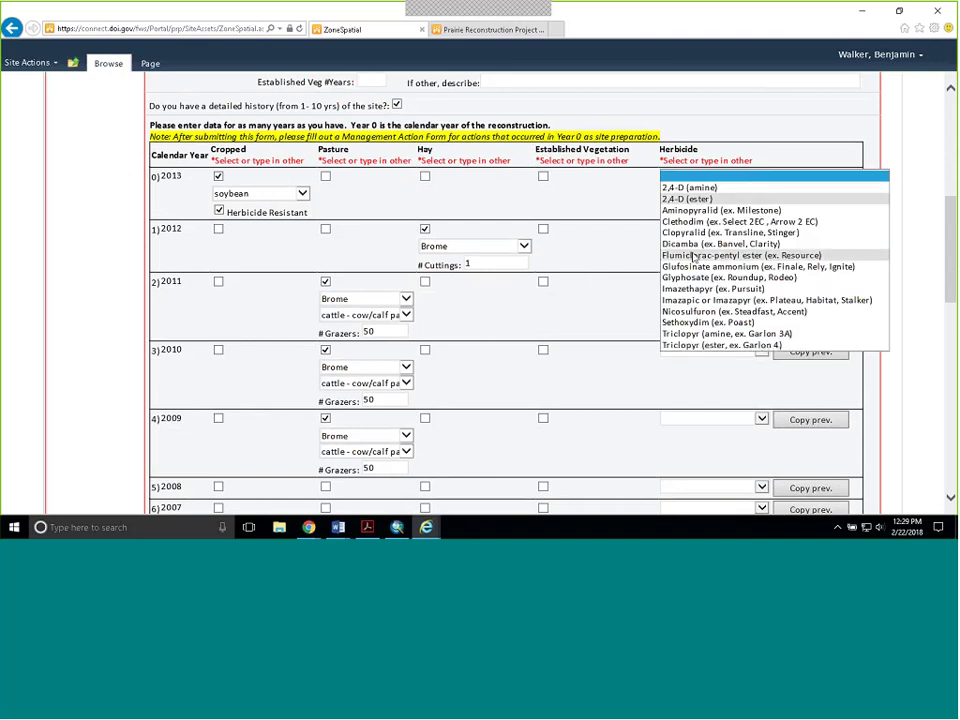
left_click(719, 278)
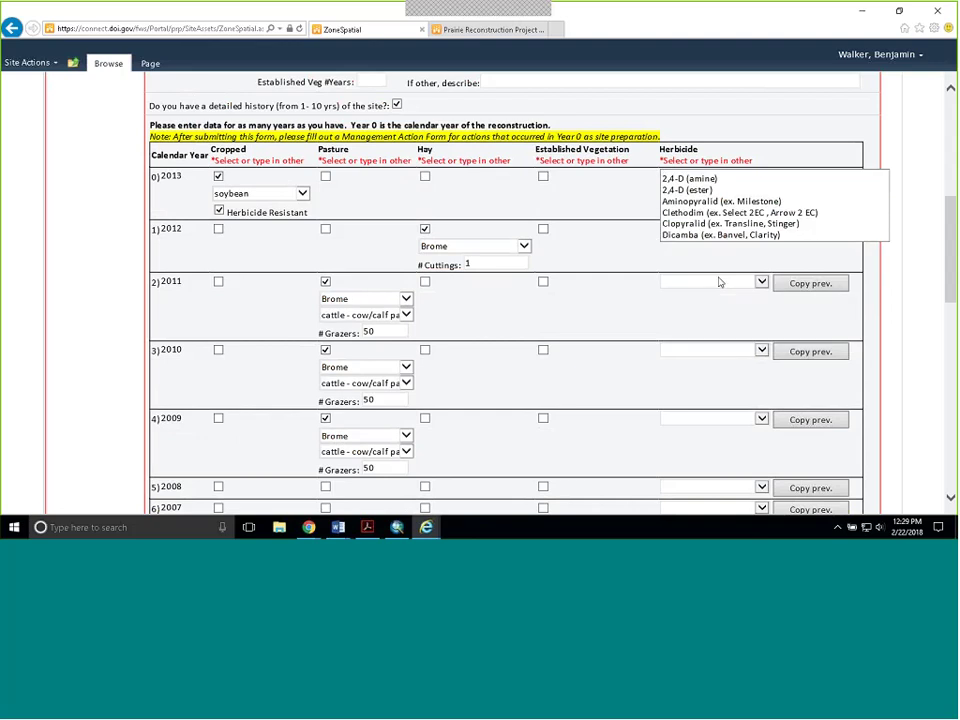
scroll(671, 227, "down", 1)
scroll(671, 227, "down", 2)
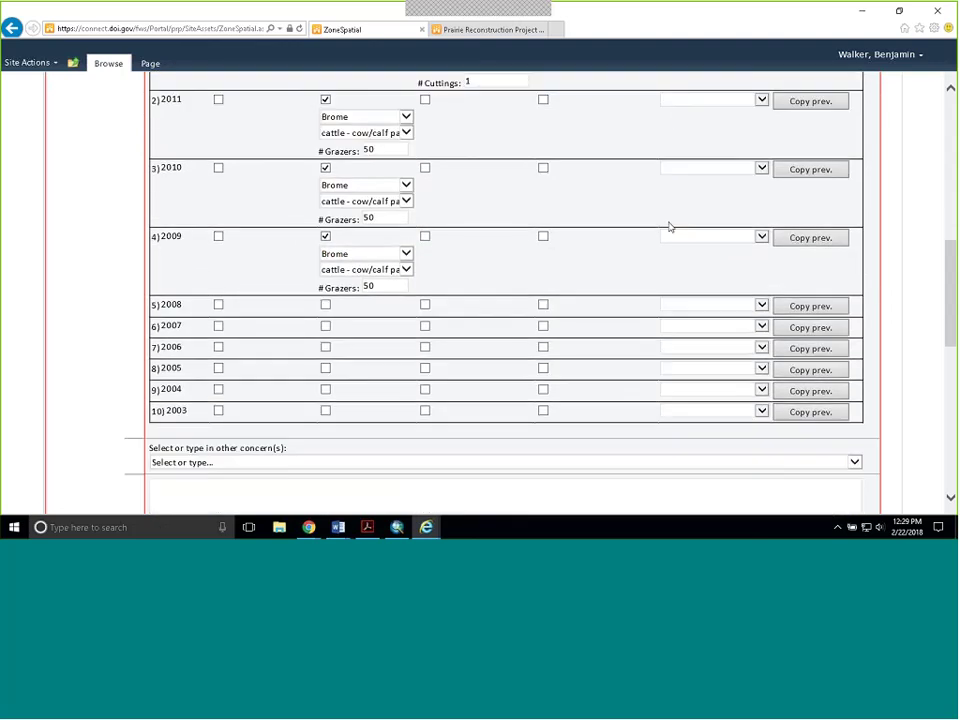
scroll(670, 227, "down", 1)
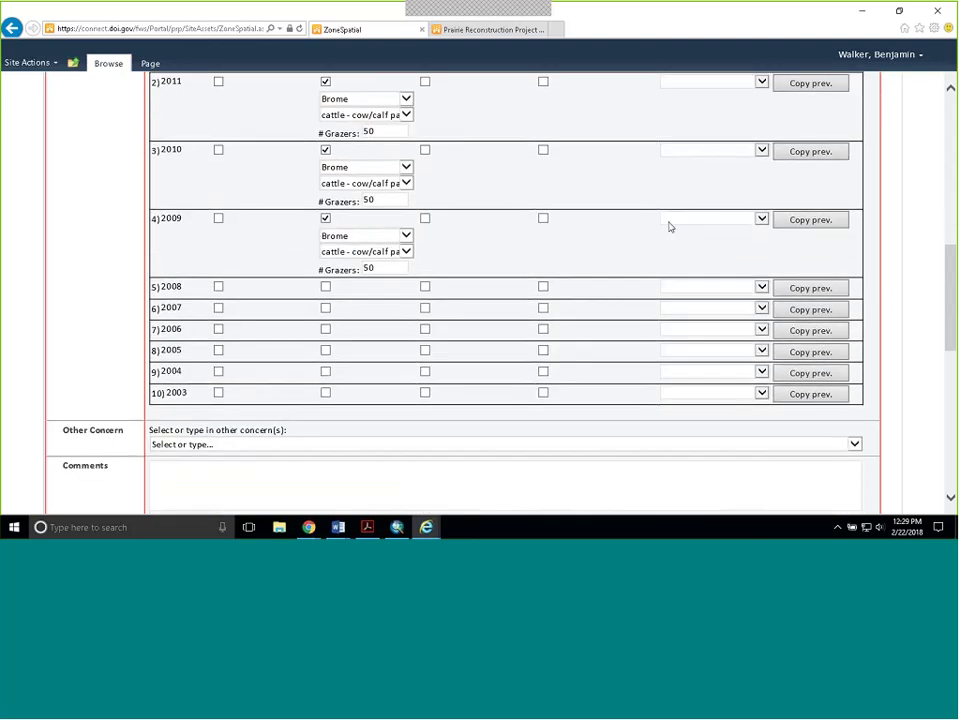
scroll(652, 217, "up", 5)
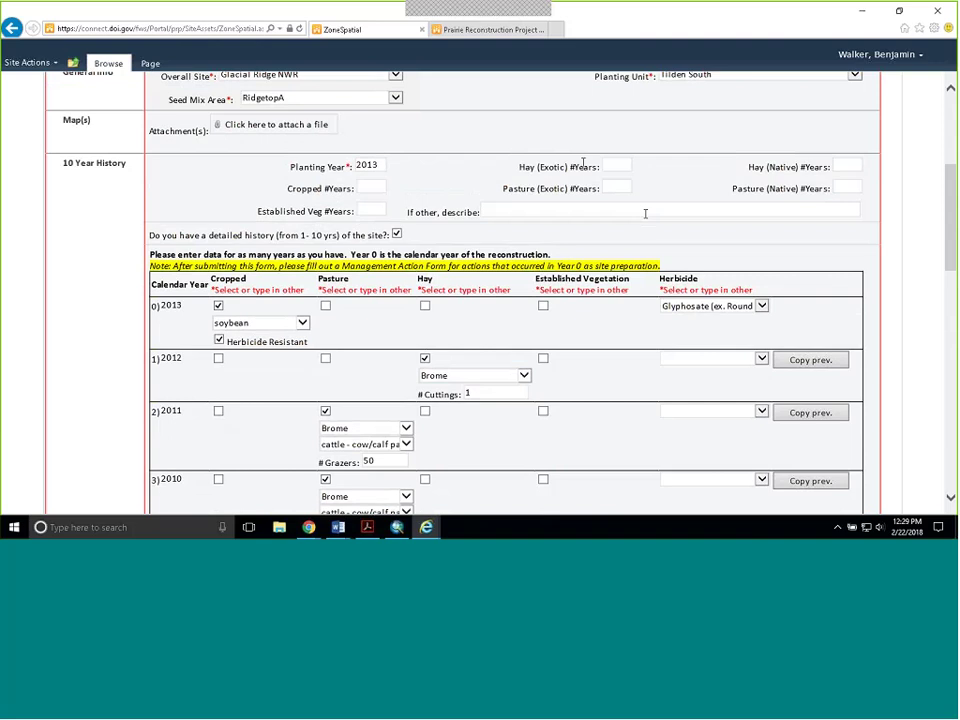
scroll(580, 170, "down", 5)
- Set the record's other concern to Reclaimed munitions testing ground
scroll(588, 188, "down", 2)
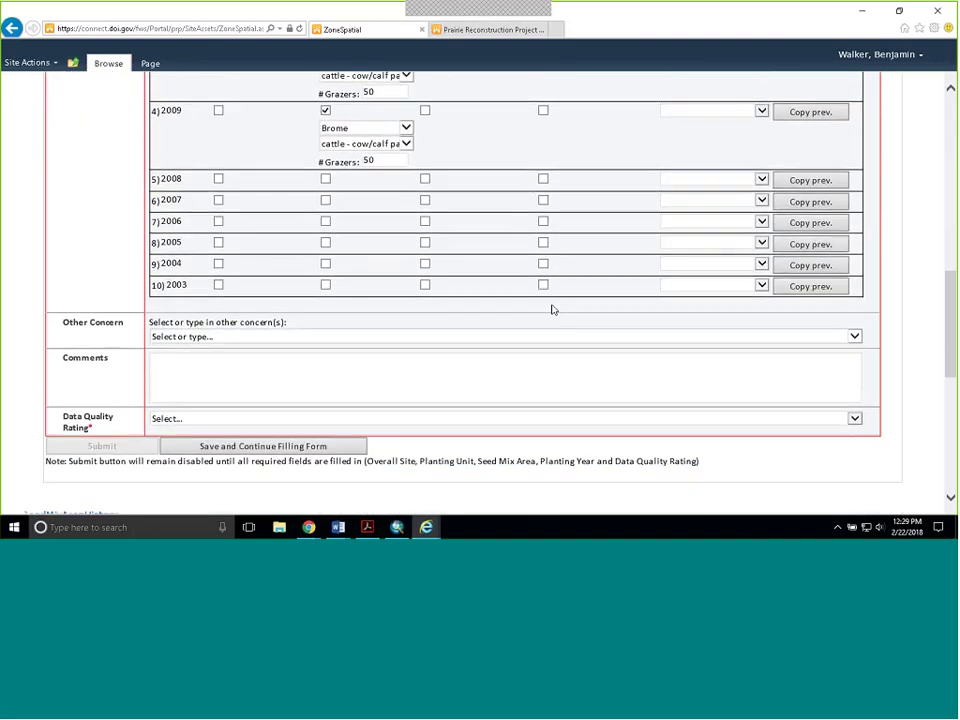
left_click(853, 308)
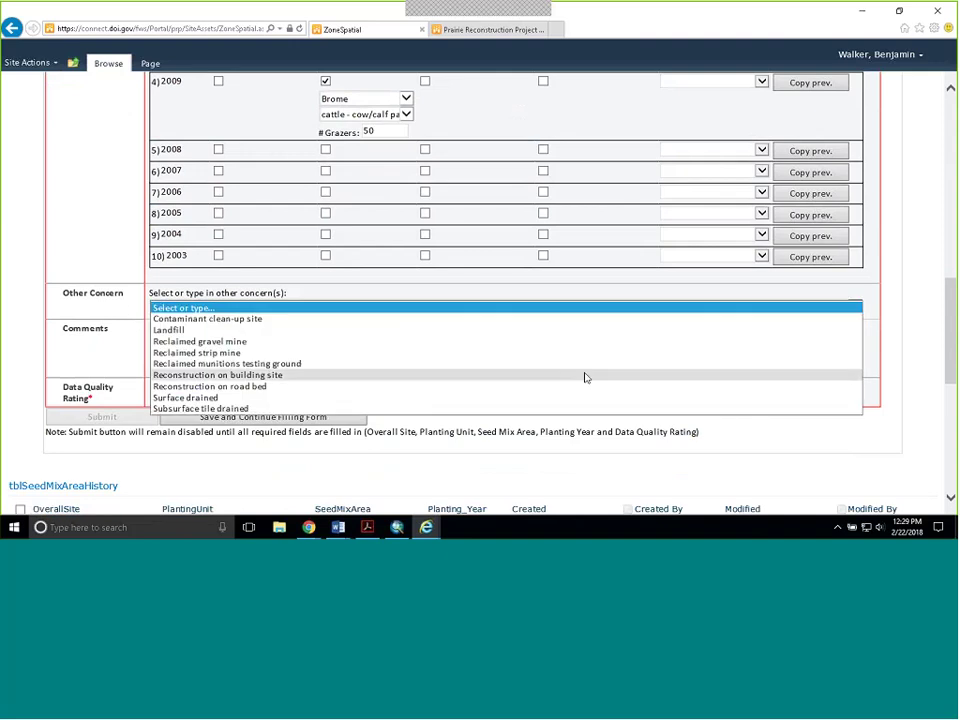
left_click(481, 366)
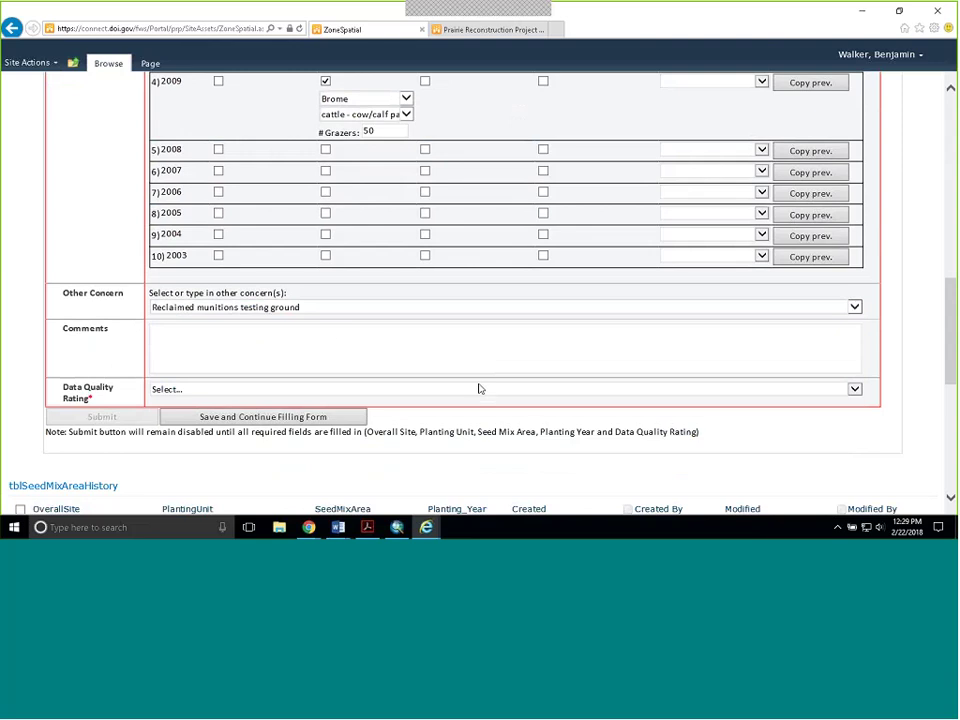
left_click(320, 337)
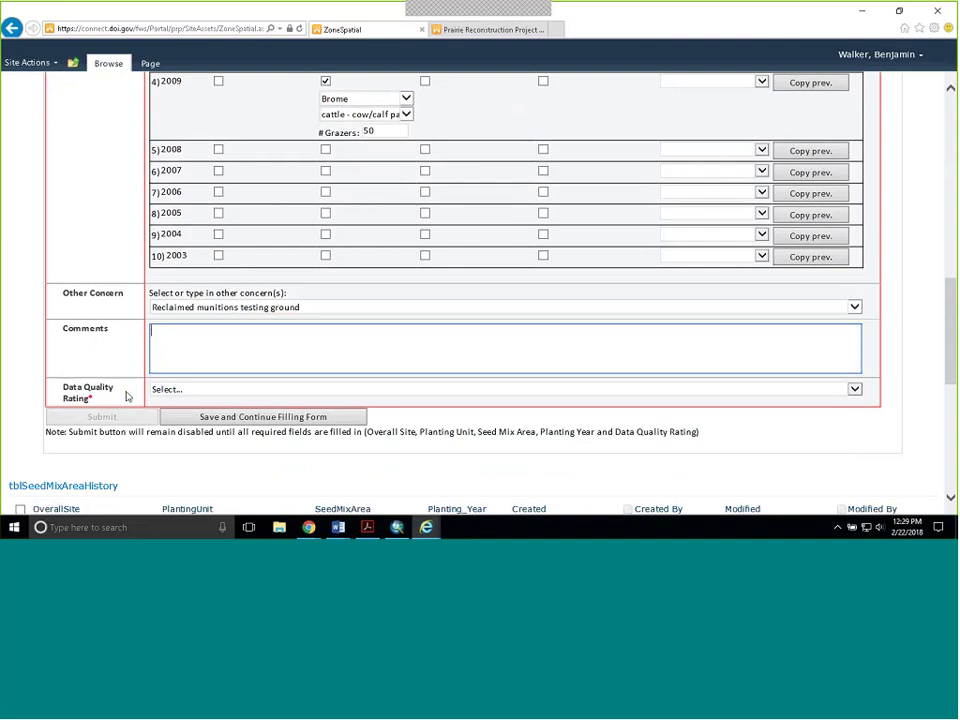
- Rate data quality 'Good - moderate confidence', add comment TEST, and submit the record
left_click(855, 389)
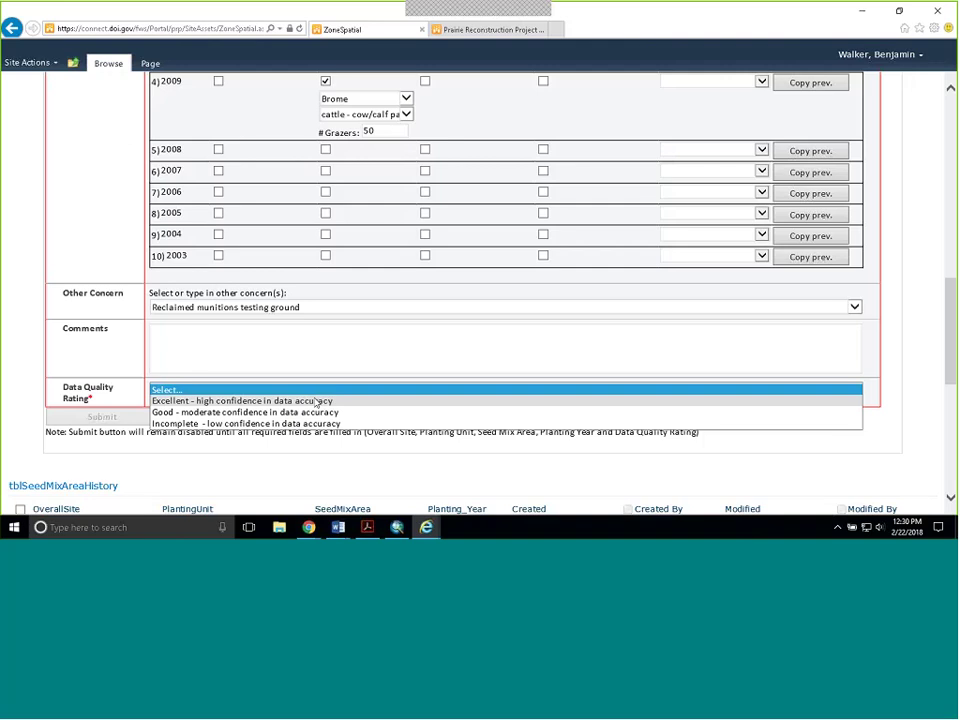
left_click(296, 411)
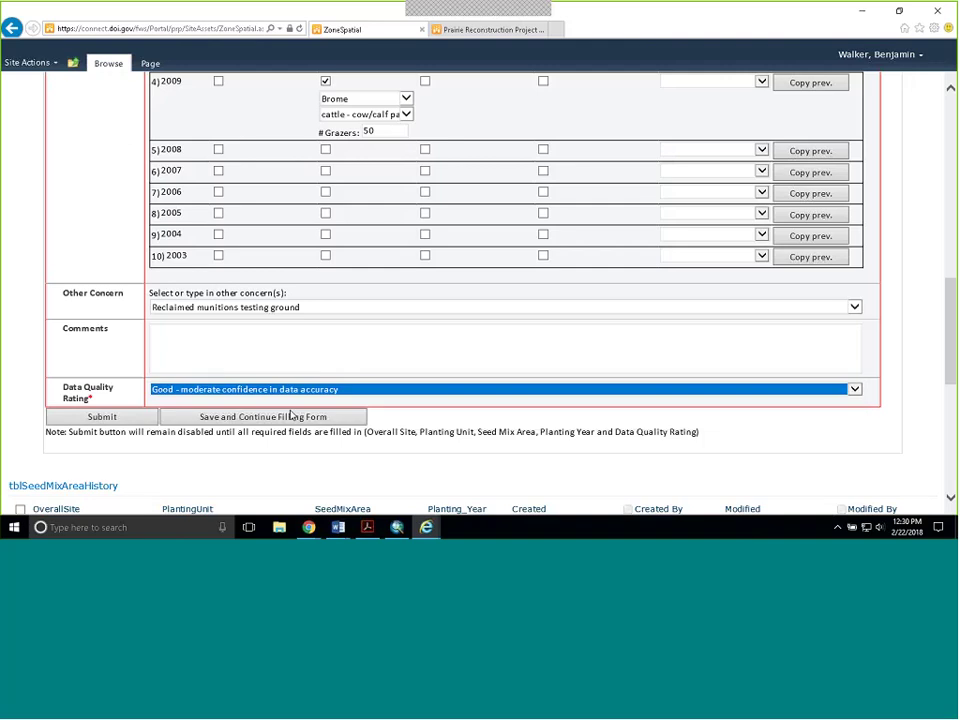
left_click(250, 365)
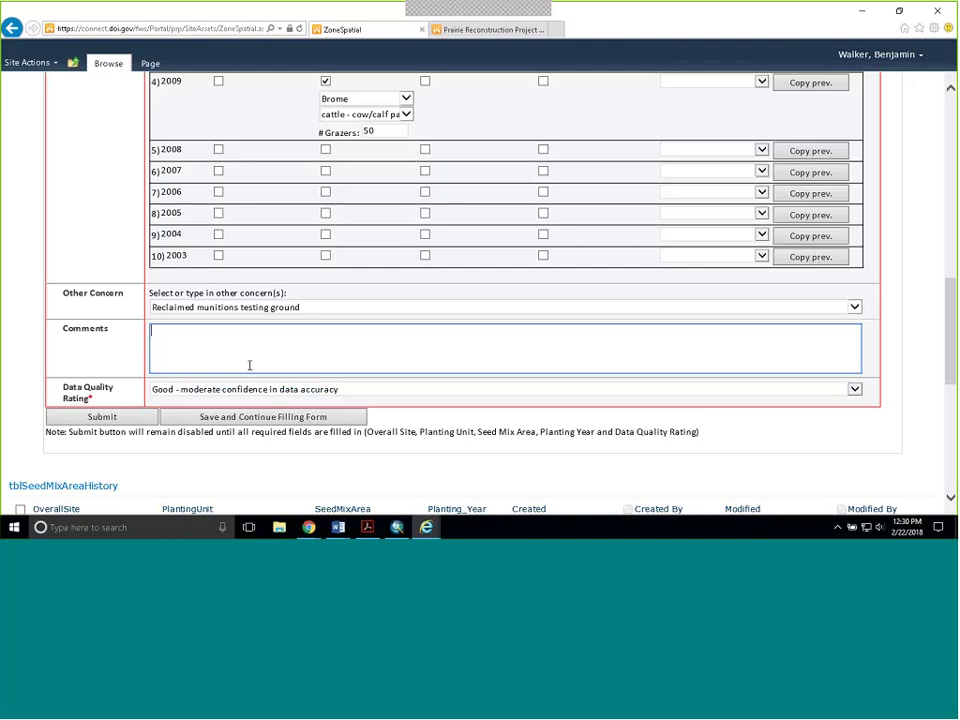
type("TEST")
left_click(97, 420)
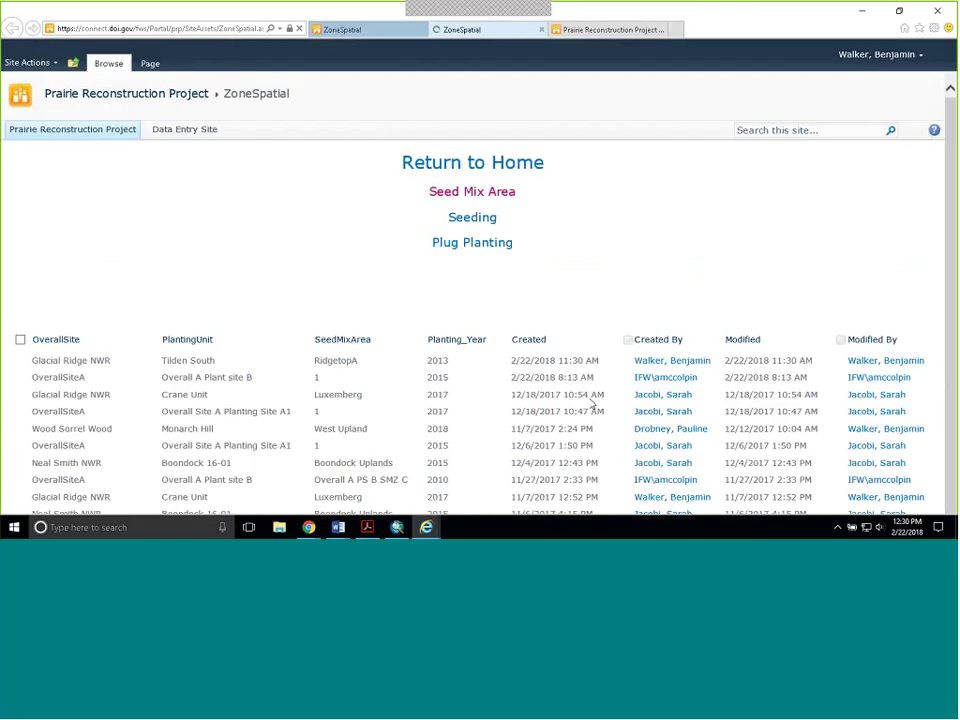
- Scroll past the submitted Seed Mix Area History form and go to the Seeding page
scroll(429, 274, "down", 5)
scroll(433, 276, "up", 1)
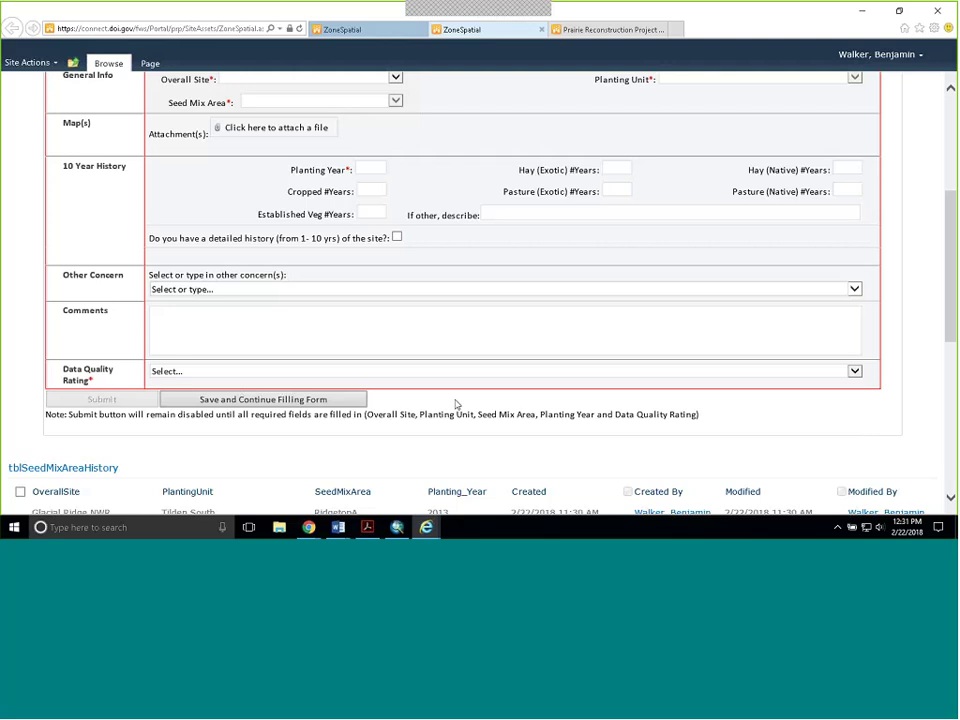
scroll(398, 340, "up", 5)
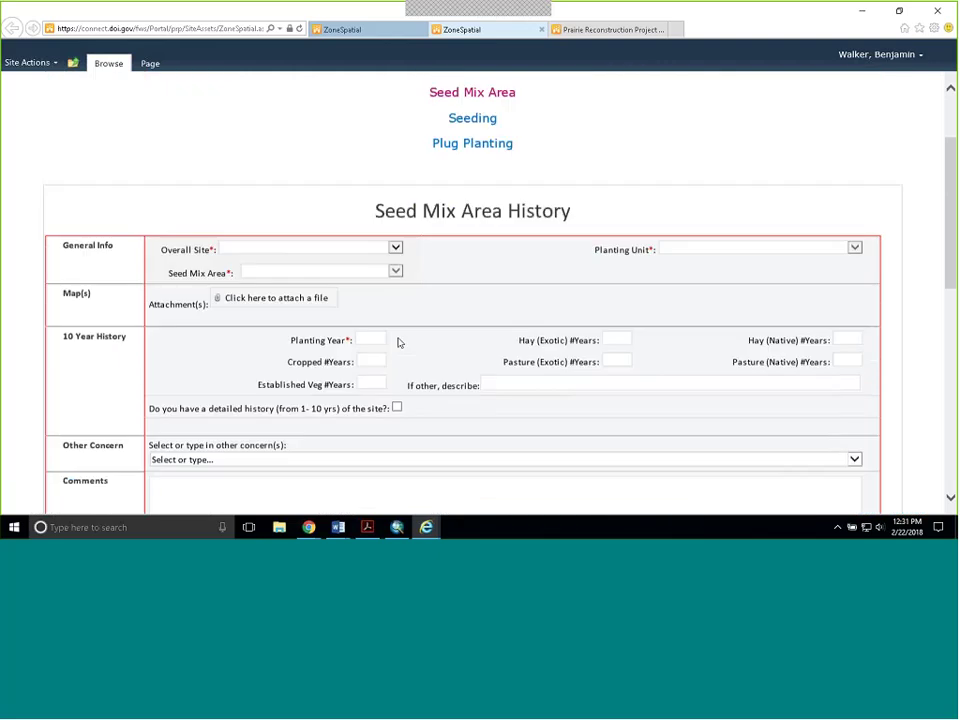
scroll(634, 236, "down", 1)
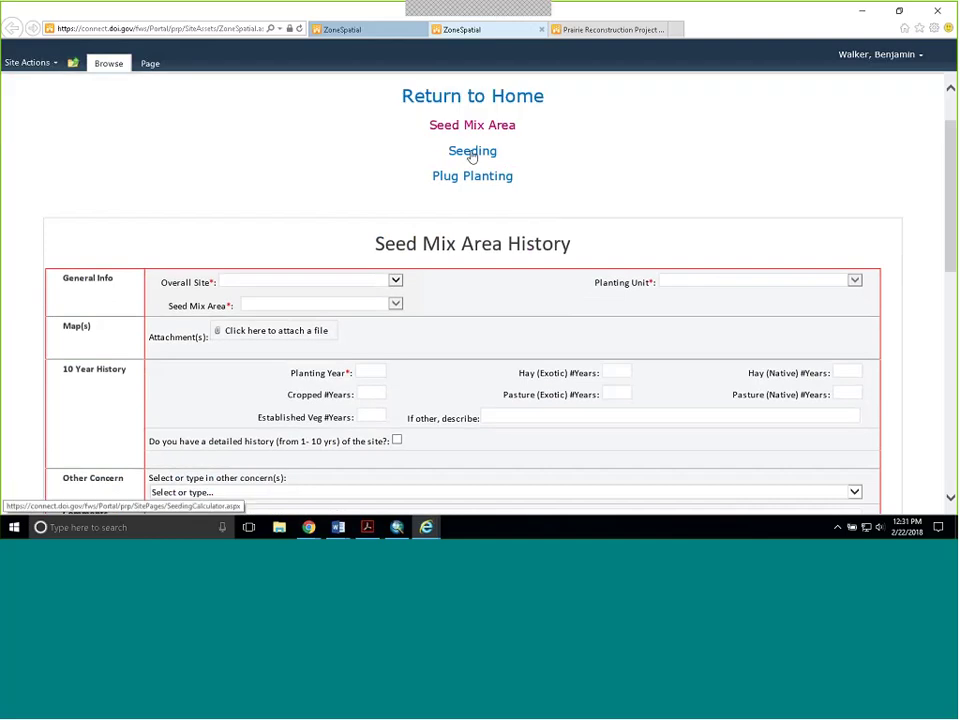
left_click(472, 152)
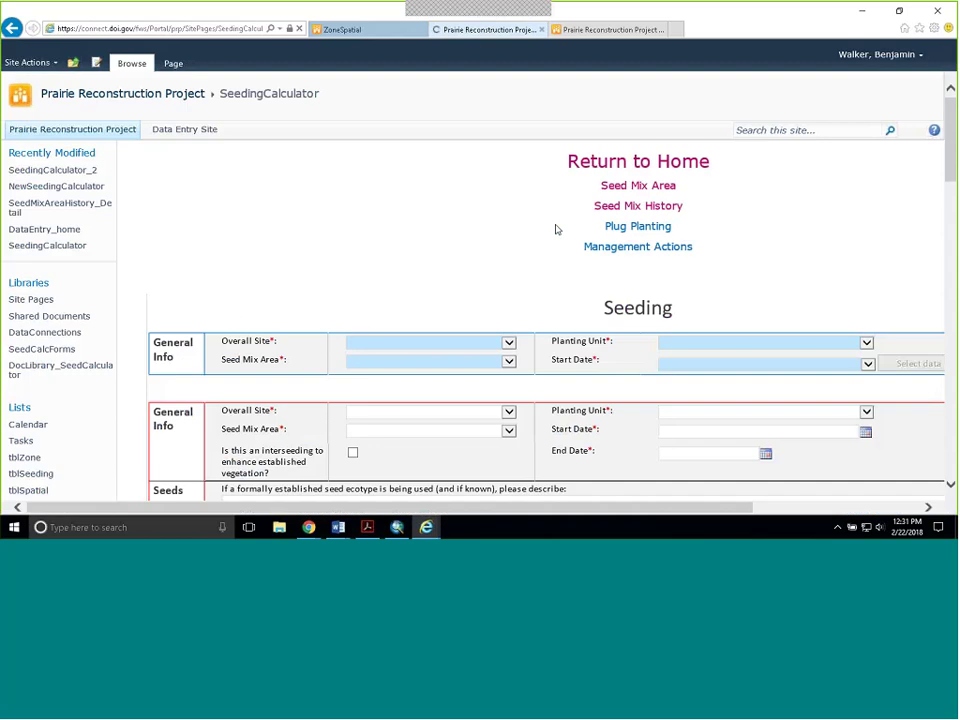
- In the top lookup, choose Glacial Ridge NWR, seed mix area 1-16 and start date 2015-02-10
scroll(655, 215, "down", 1)
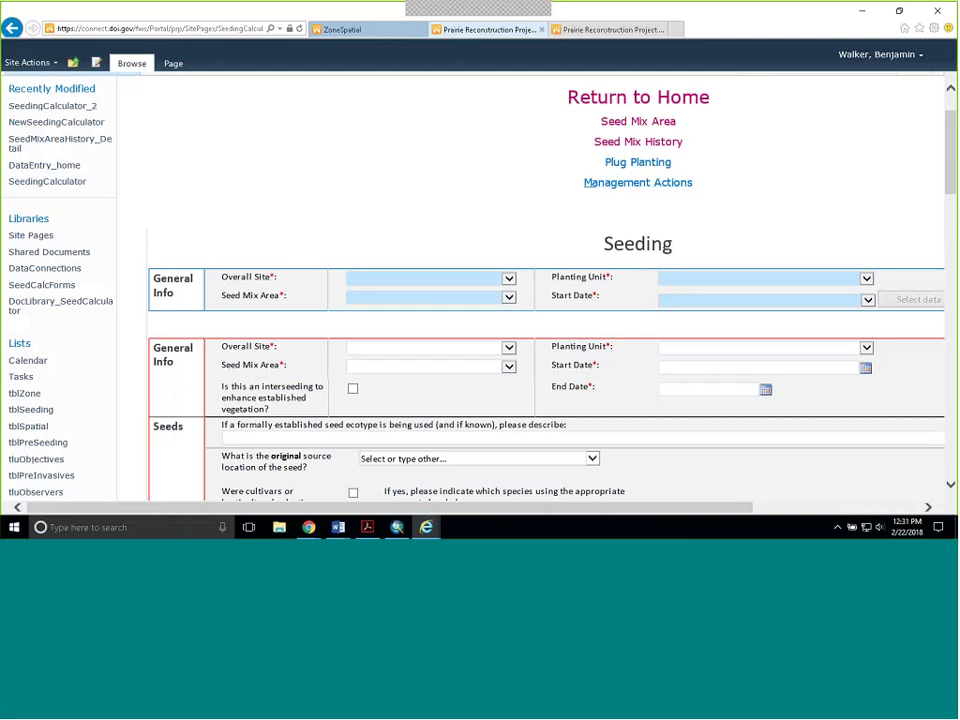
scroll(718, 246, "down", 2)
scroll(718, 246, "up", 1)
left_click_drag(460, 508, 530, 515)
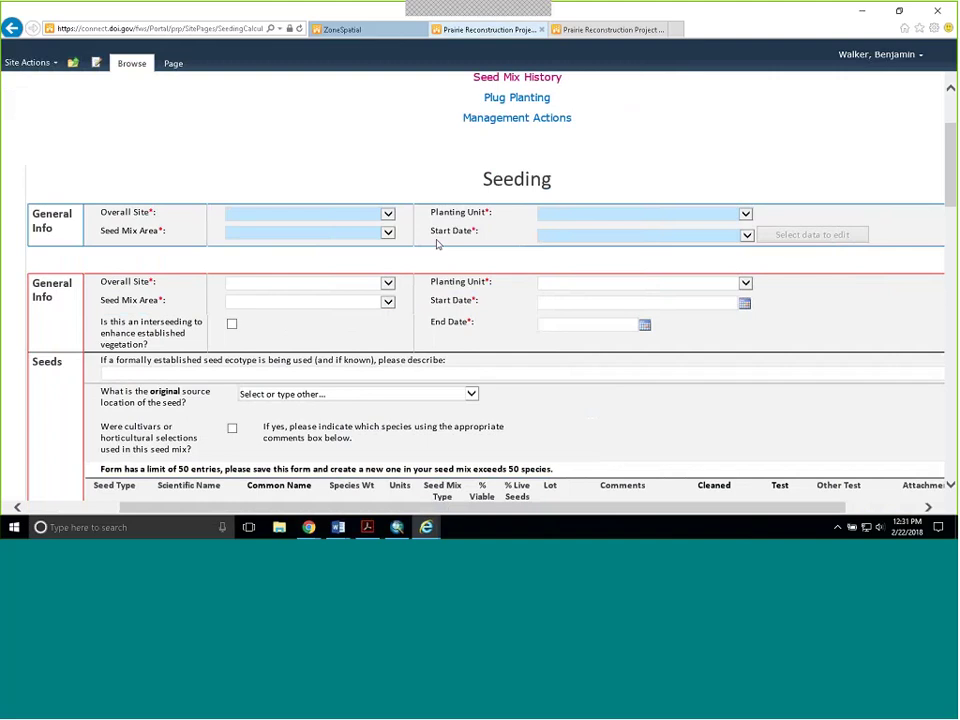
left_click(388, 214)
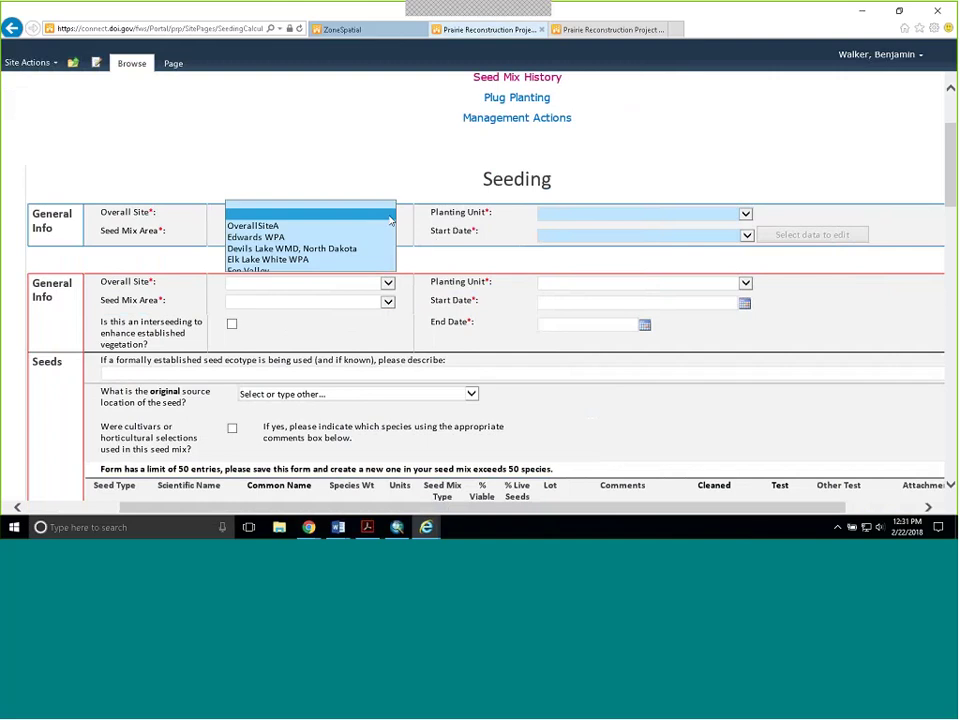
left_click(326, 282)
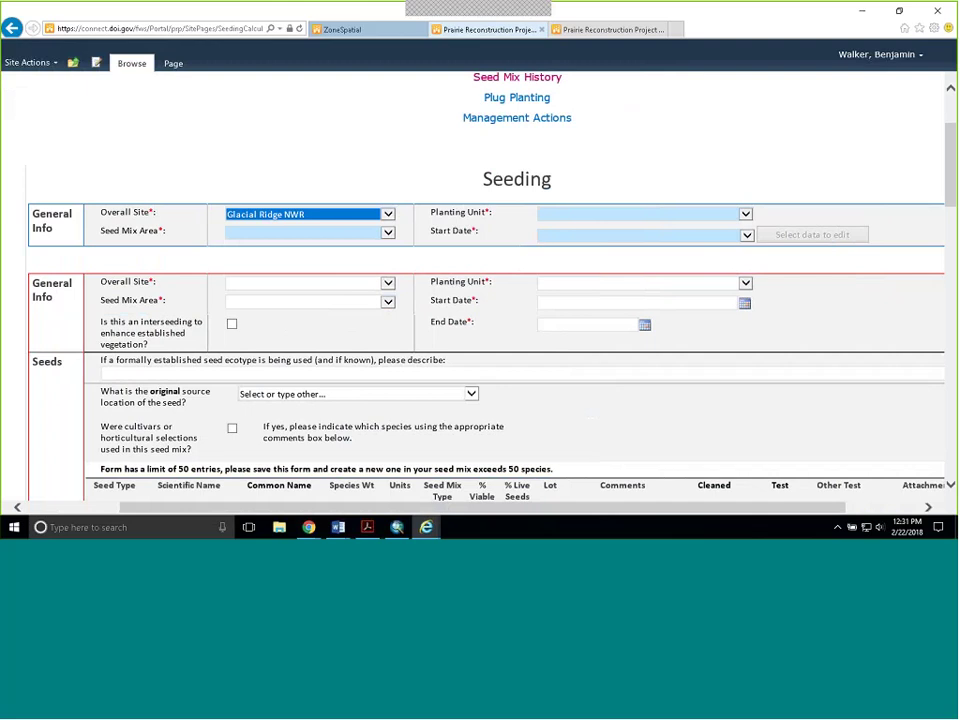
left_click(390, 235)
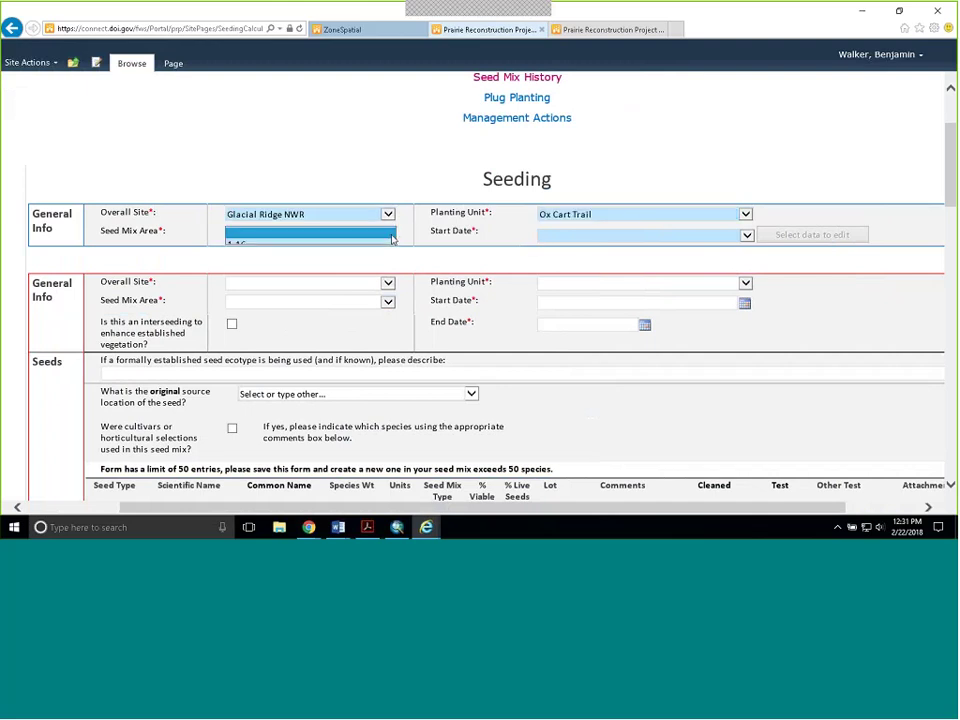
left_click(392, 238)
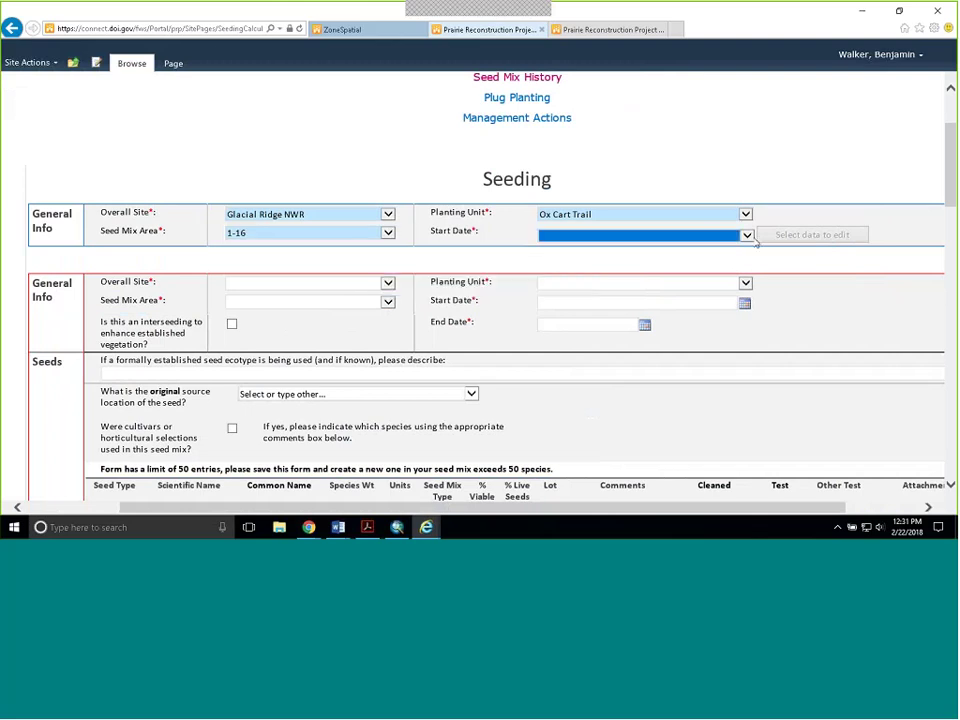
left_click(748, 237)
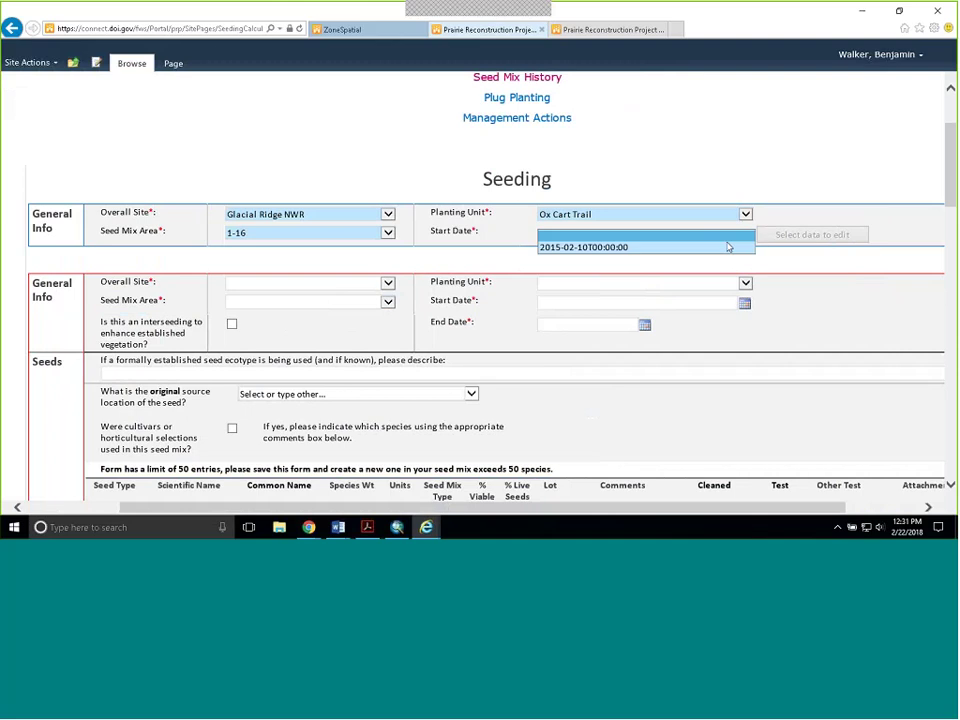
left_click(650, 247)
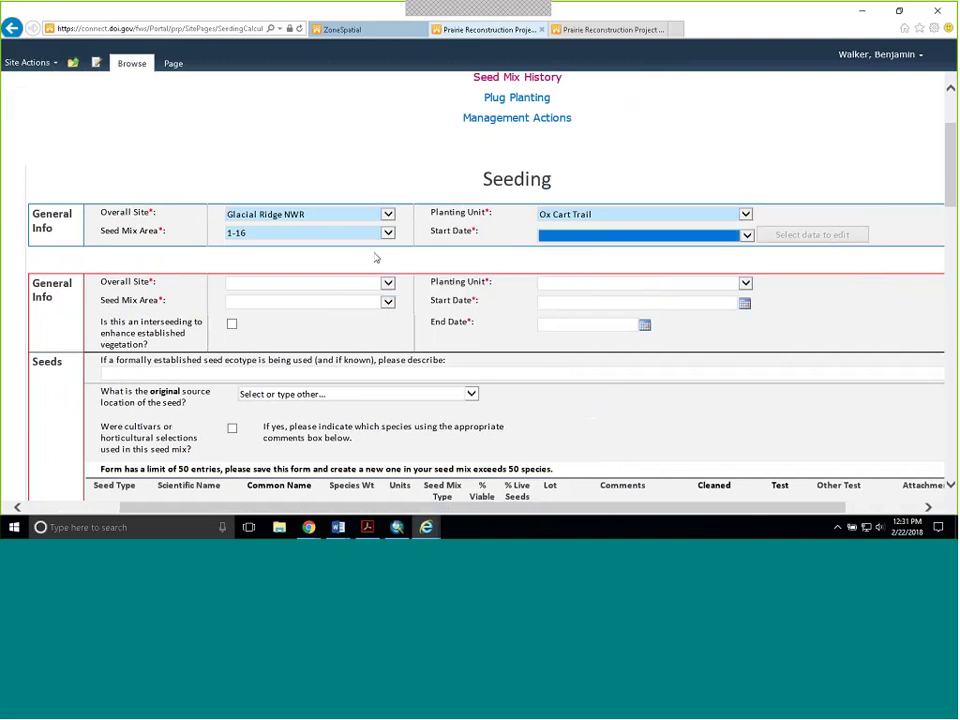
left_click(748, 236)
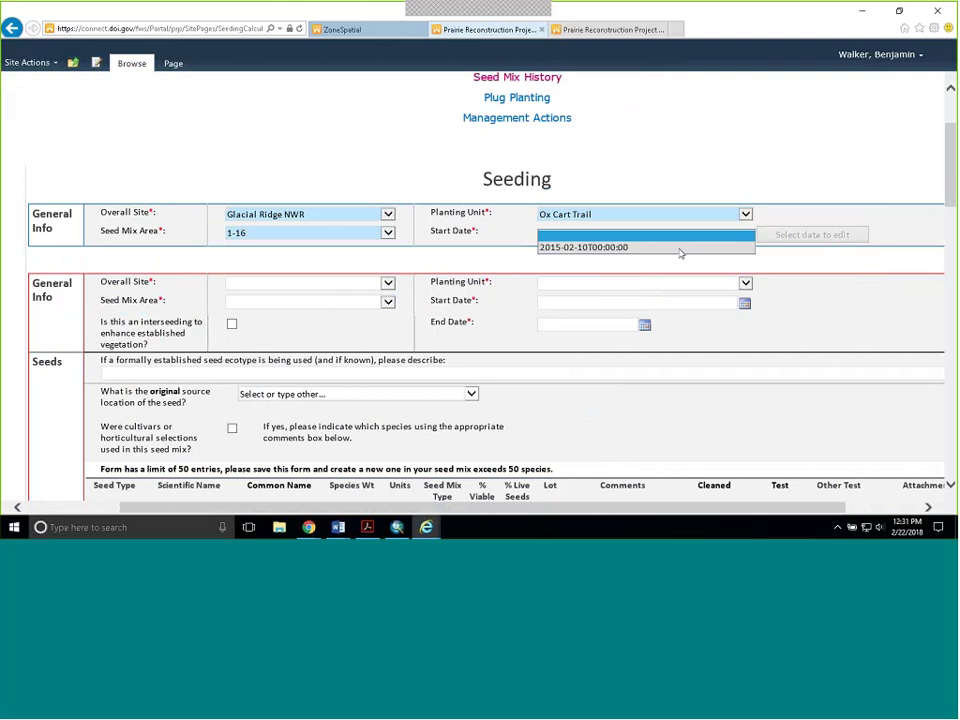
left_click(679, 250)
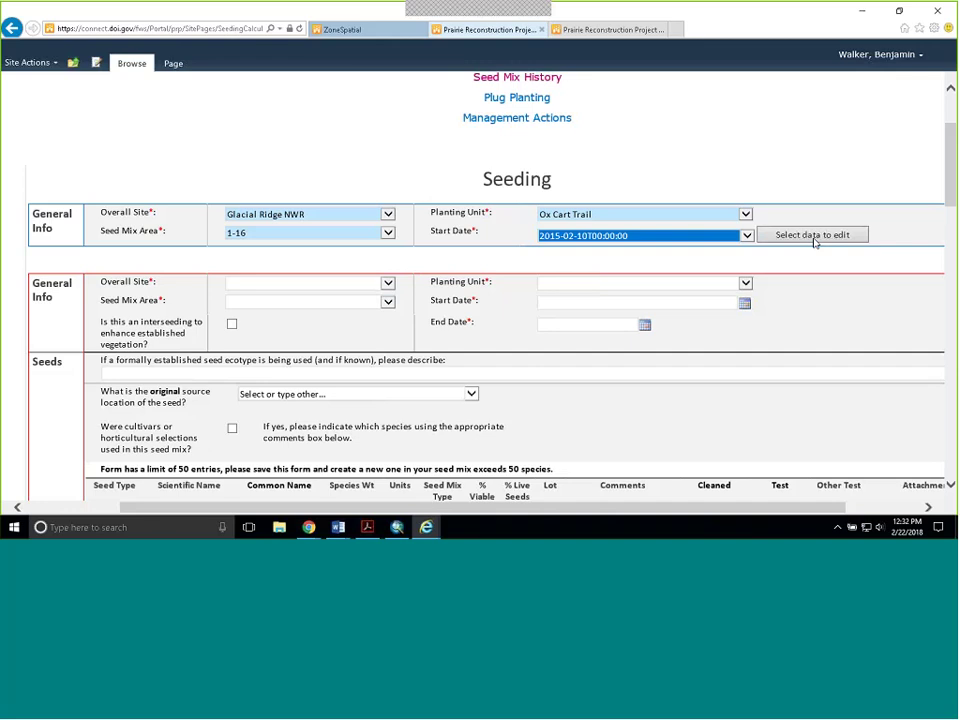
- Load the matching 1-16 record and set the new entry's overall site to Glacial Ridge NWR
left_click(813, 238)
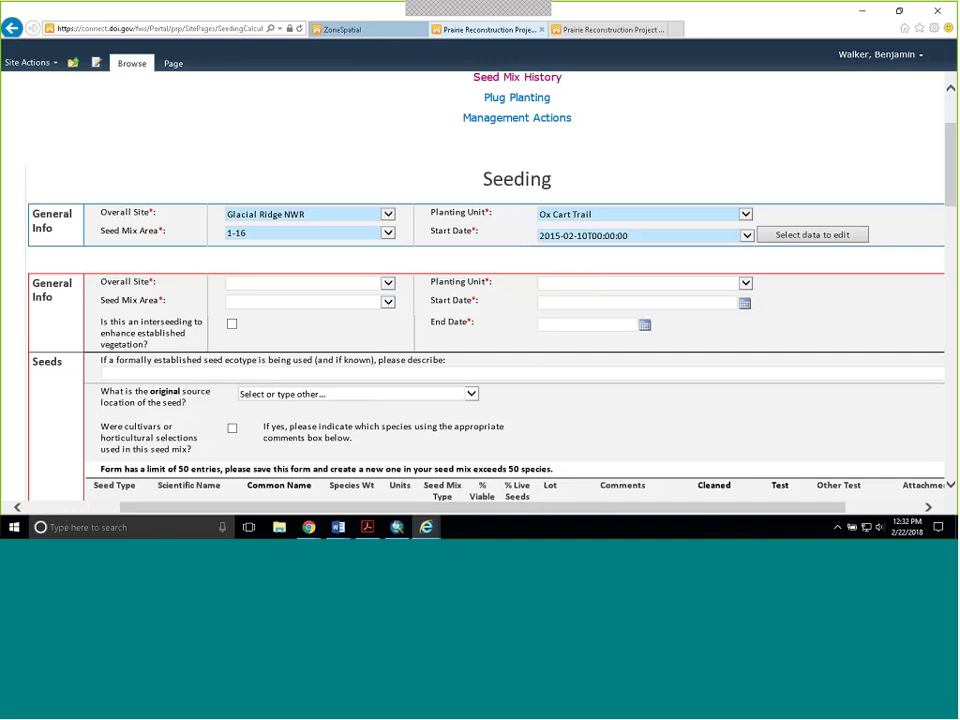
scroll(135, 168, "down", 2)
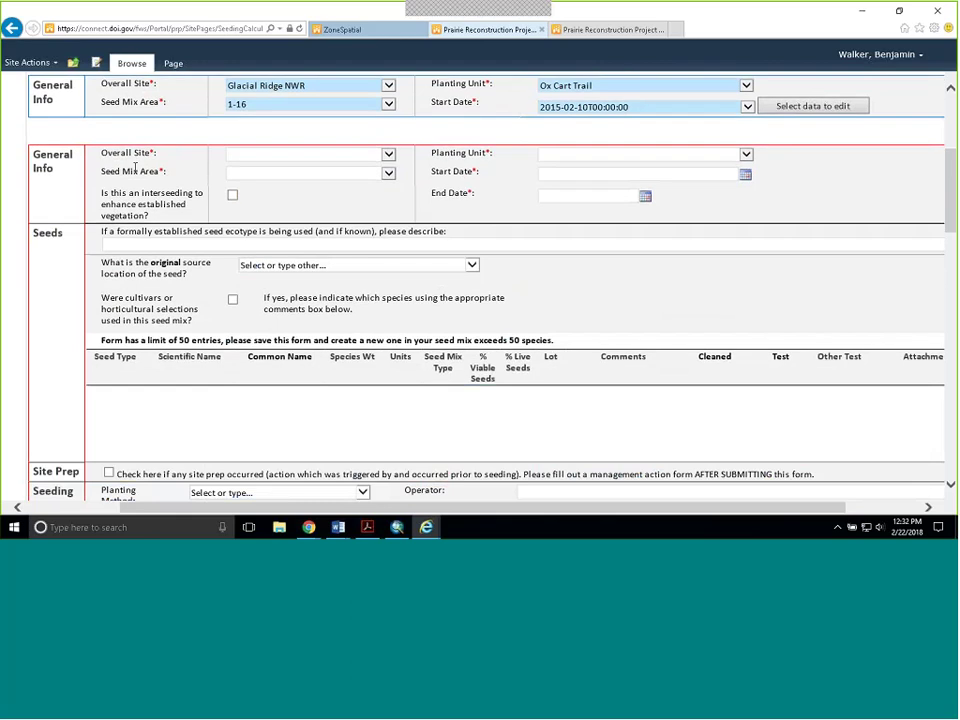
scroll(135, 168, "up", 1)
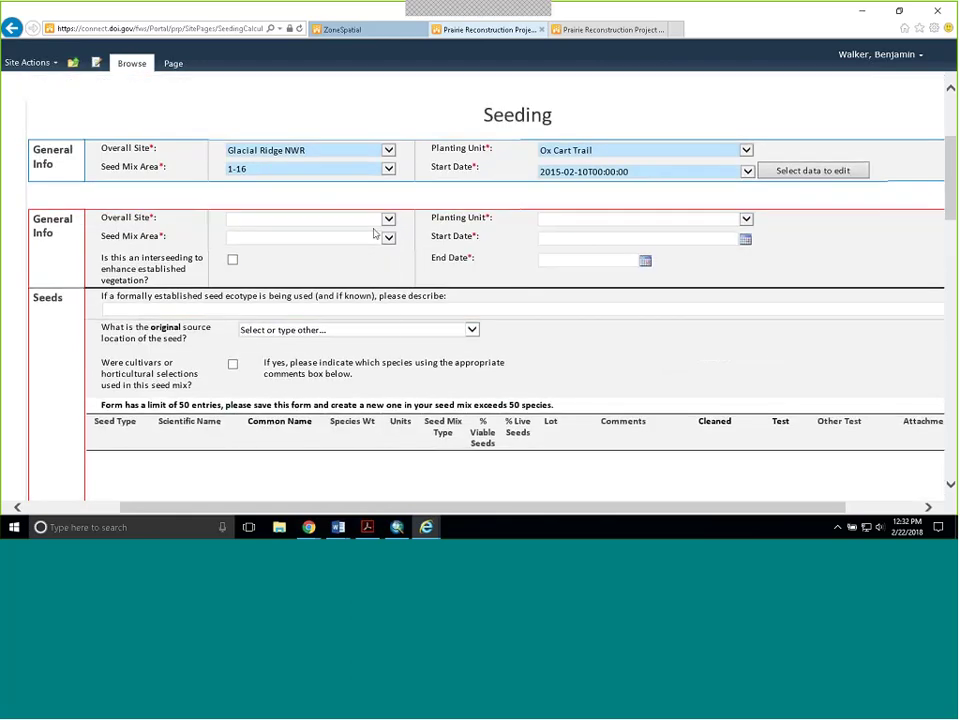
left_click(390, 219)
left_click(265, 275)
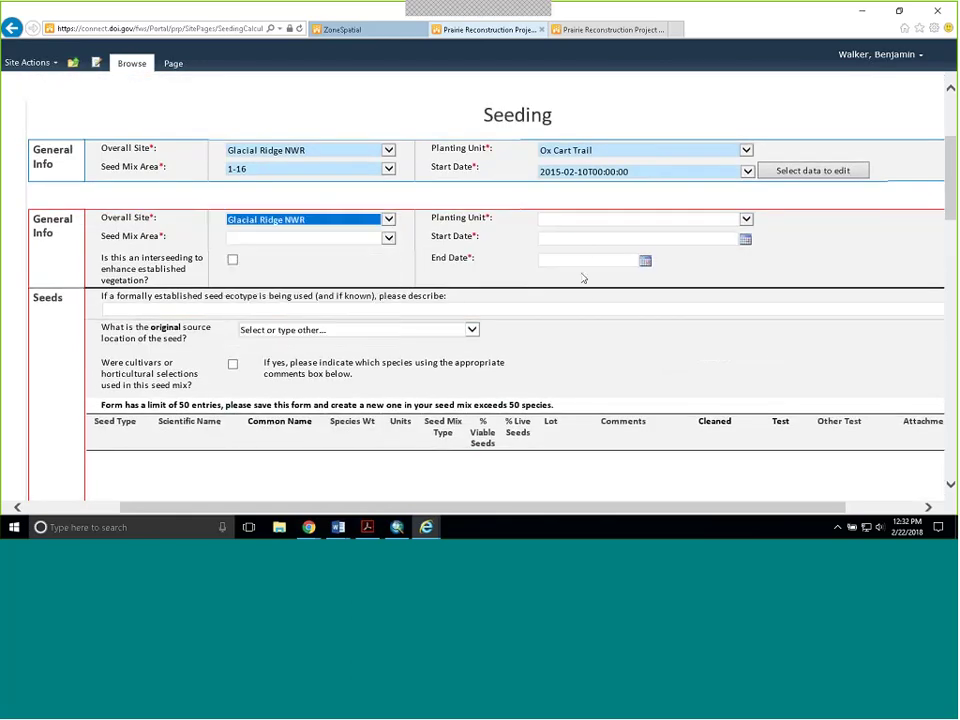
- Set the new entry's planting unit to Tilden South and seed mix area to RidgetopA
left_click(746, 219)
left_click(718, 253)
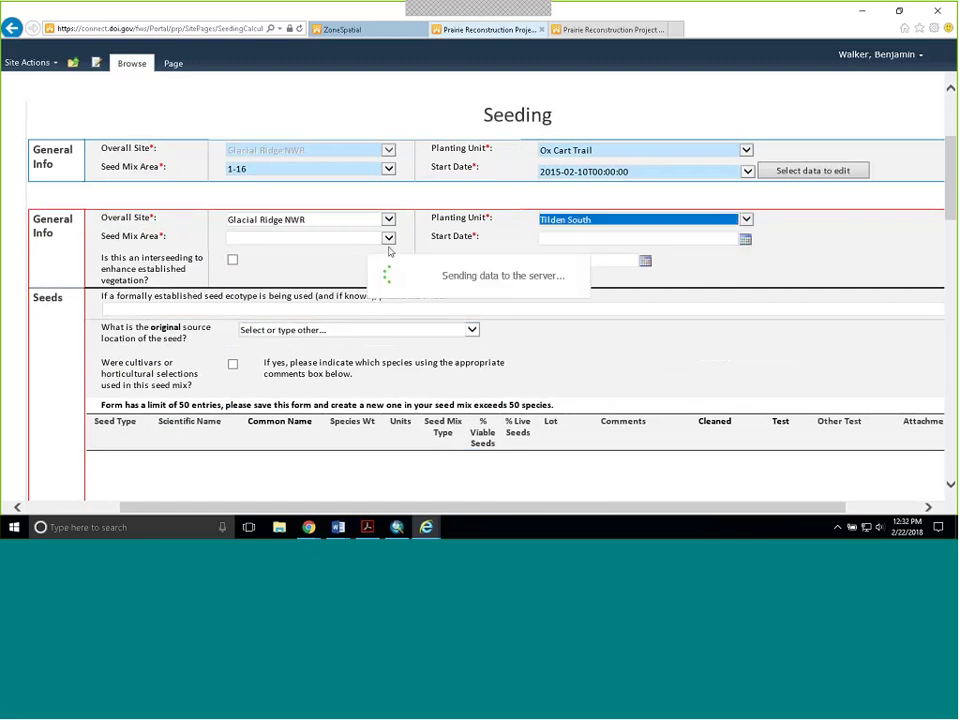
left_click(389, 239)
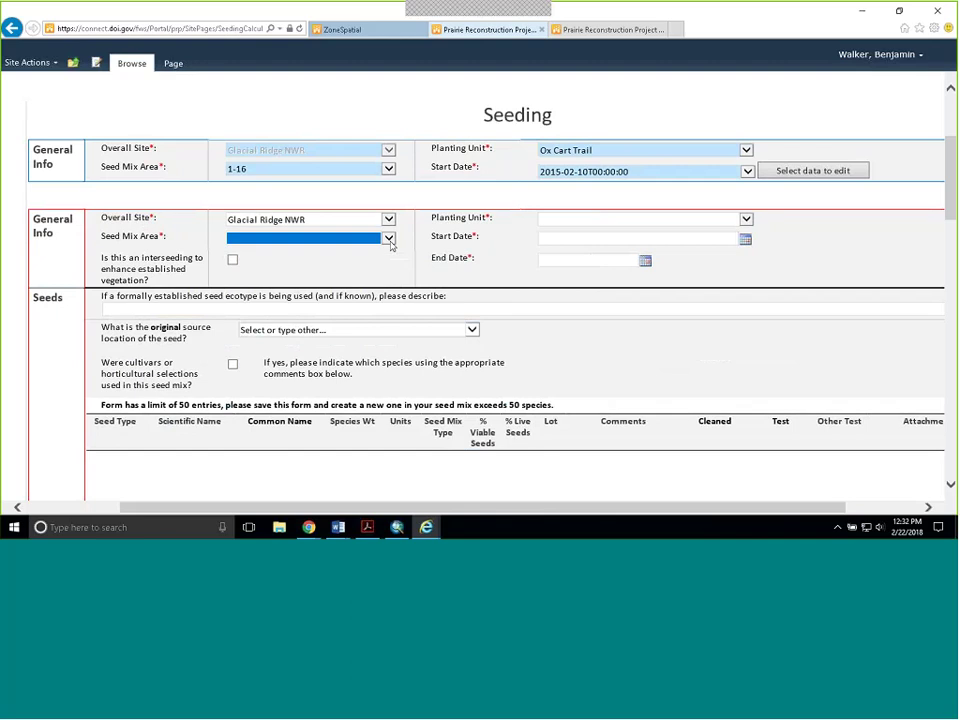
left_click(391, 244)
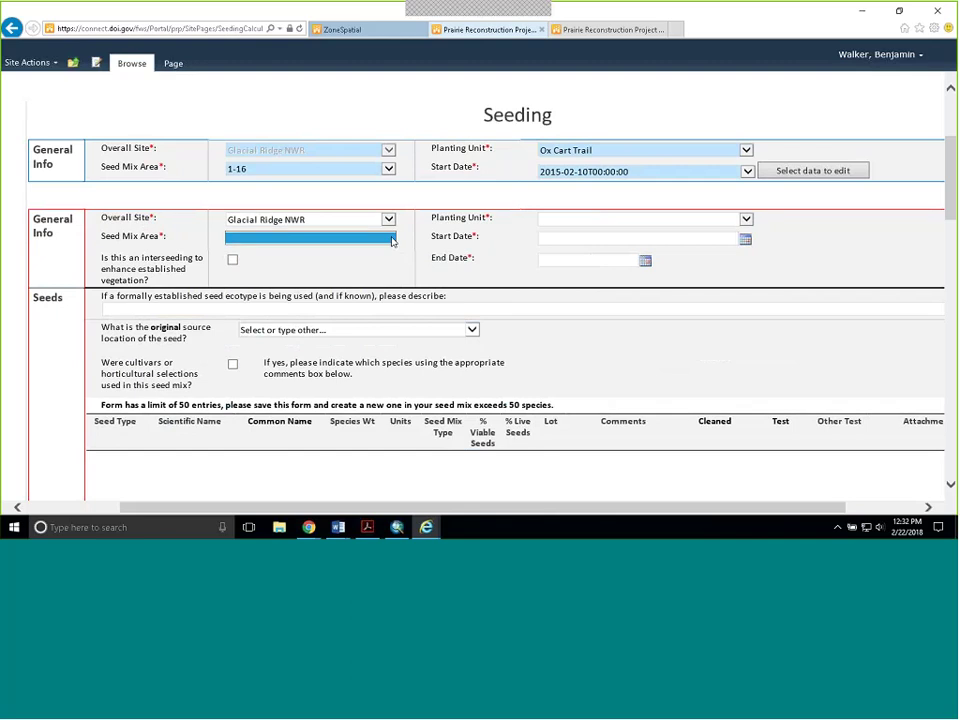
left_click(745, 220)
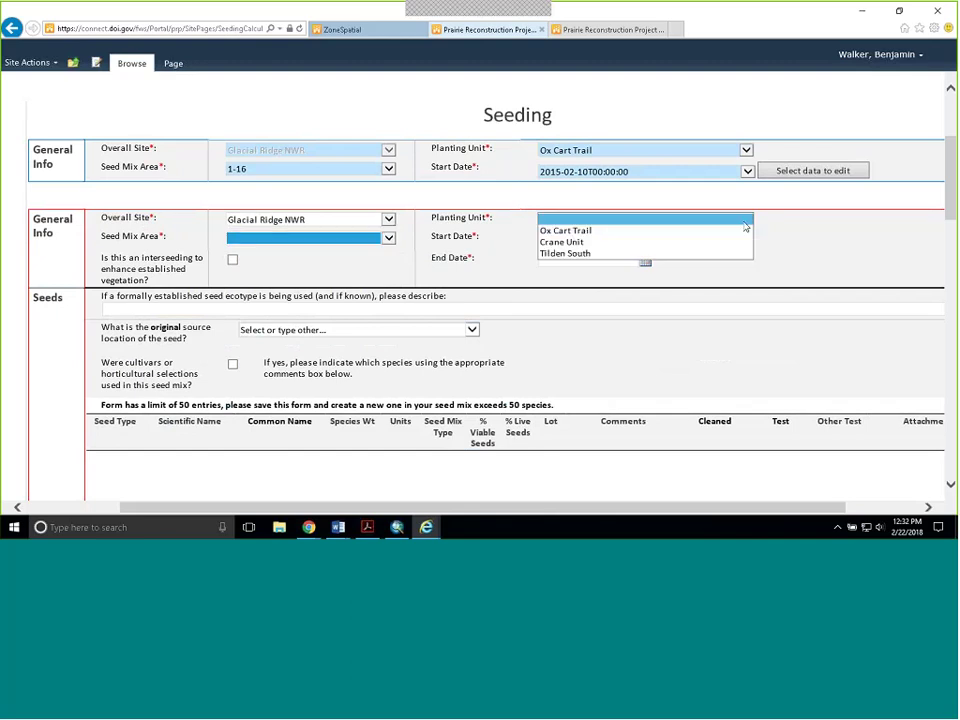
left_click(729, 252)
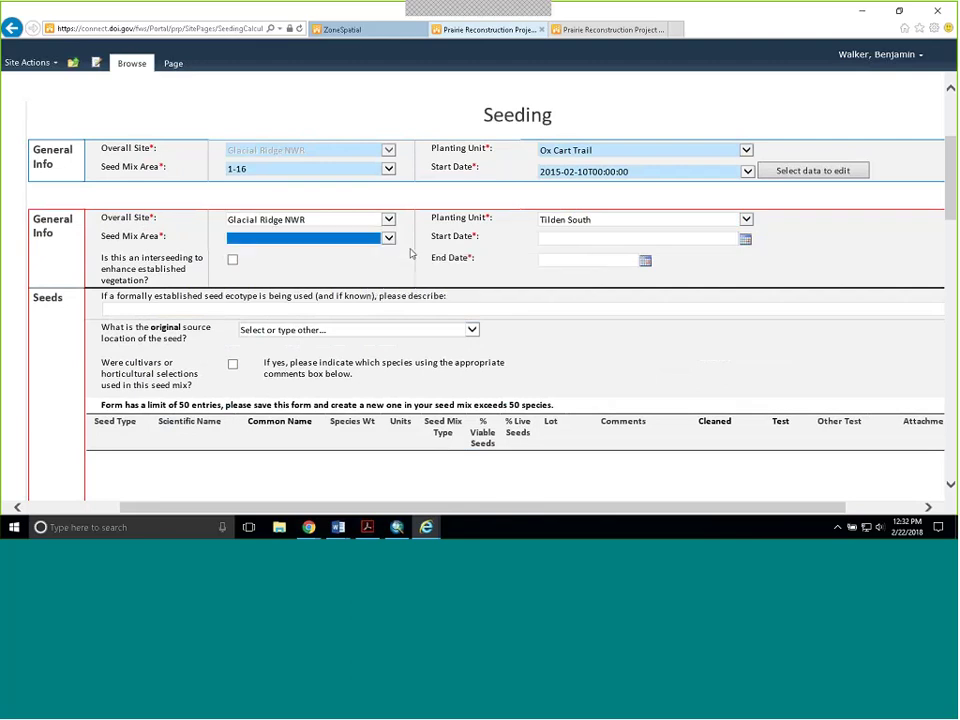
left_click(391, 239)
left_click(392, 249)
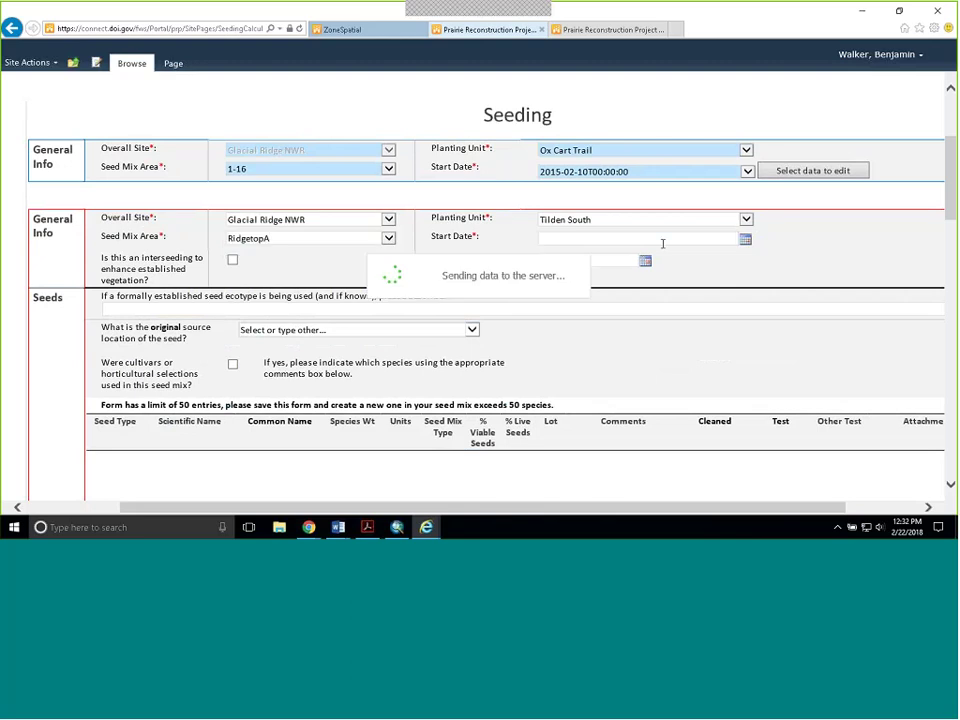
left_click(736, 235)
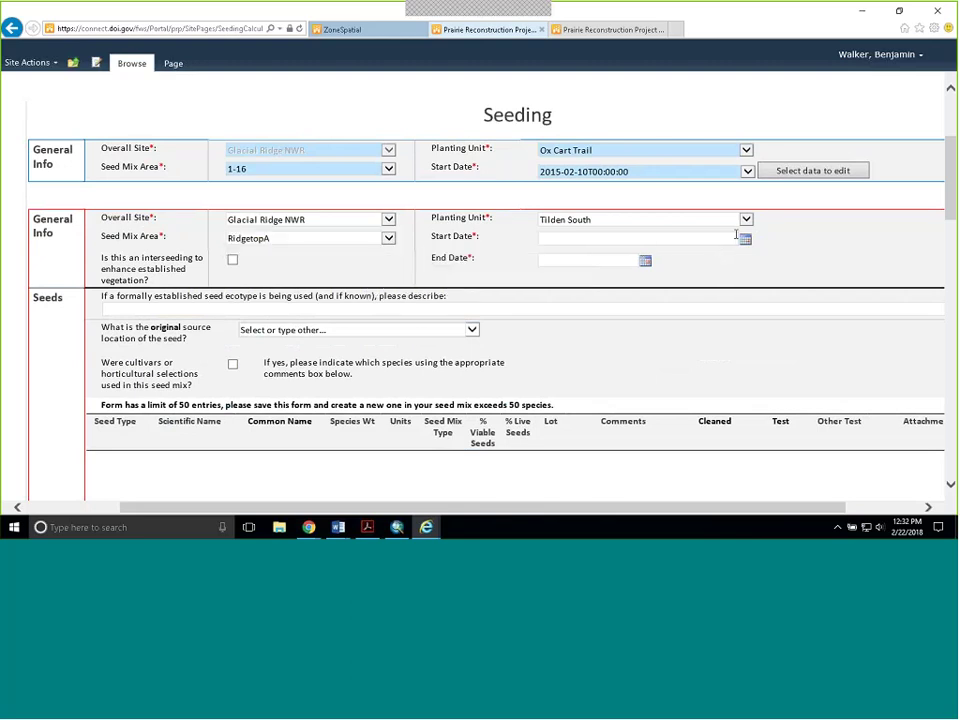
- Pick 2/14/2018 as the start date and attempt 16 February as the end date
left_click(744, 238)
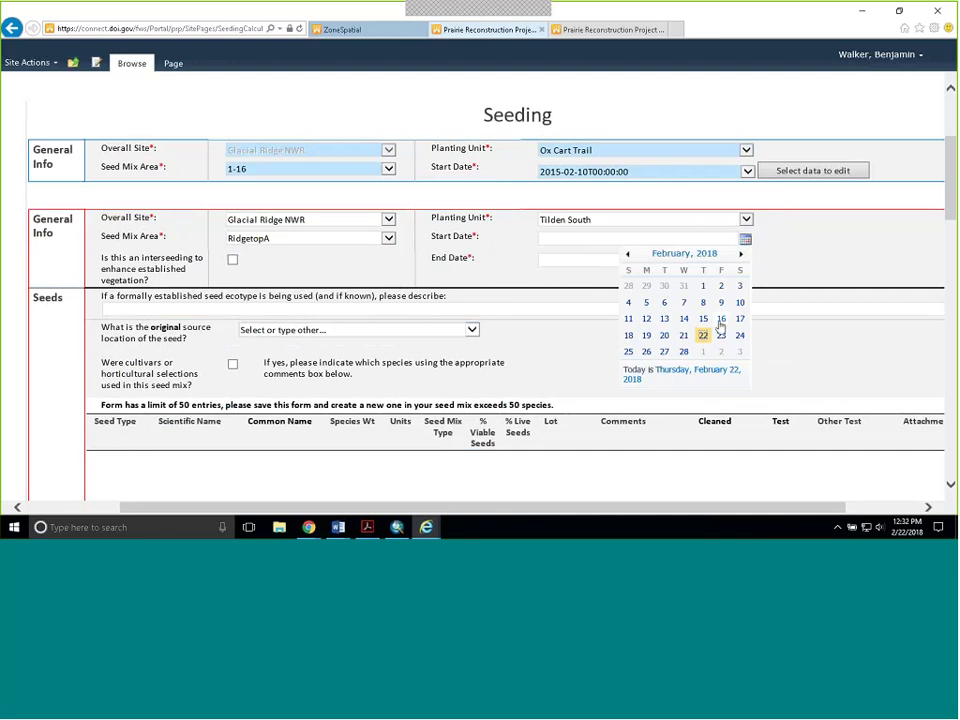
left_click(684, 319)
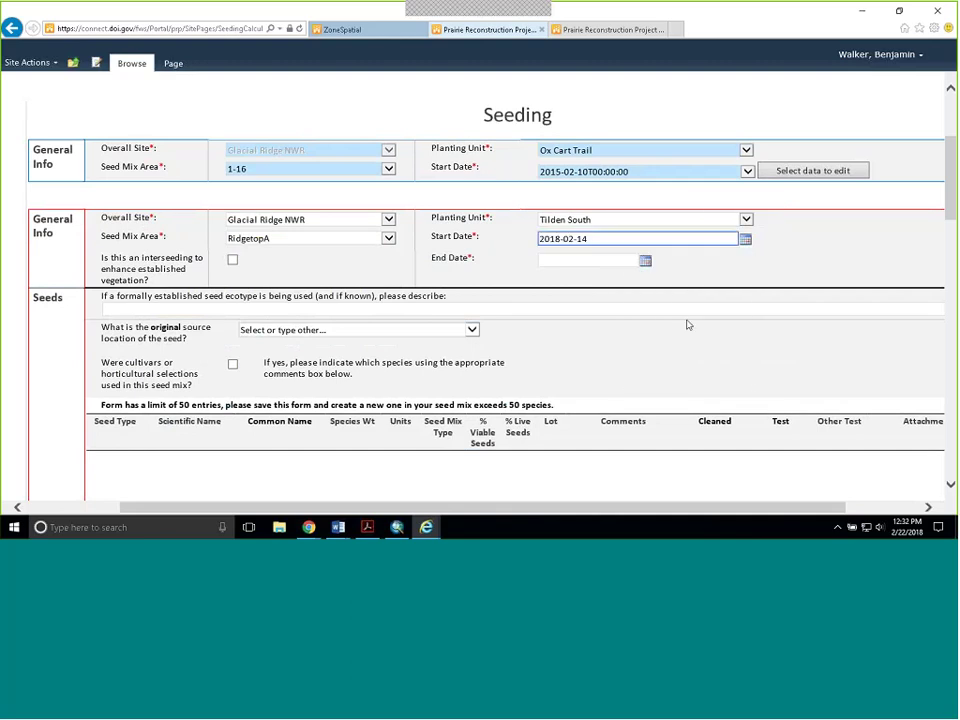
left_click(645, 261)
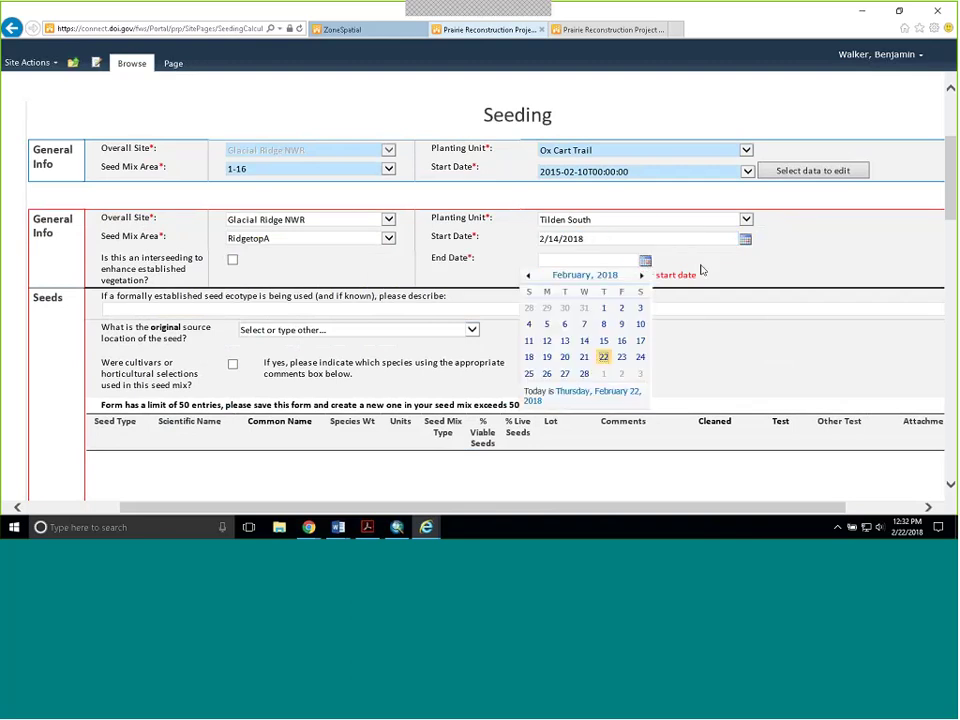
left_click(701, 270)
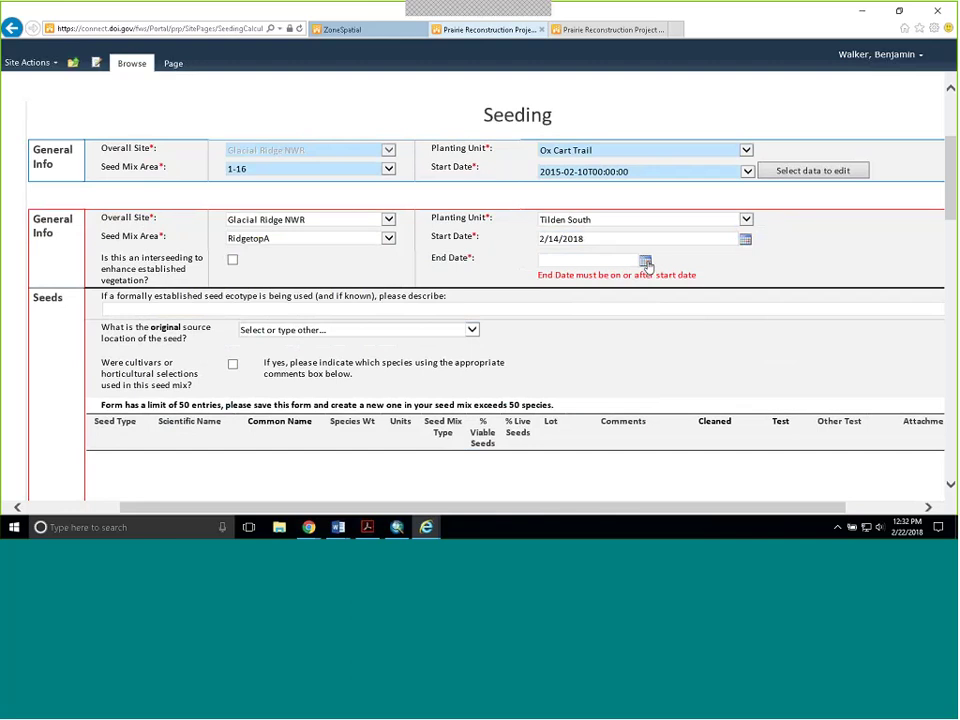
left_click(645, 261)
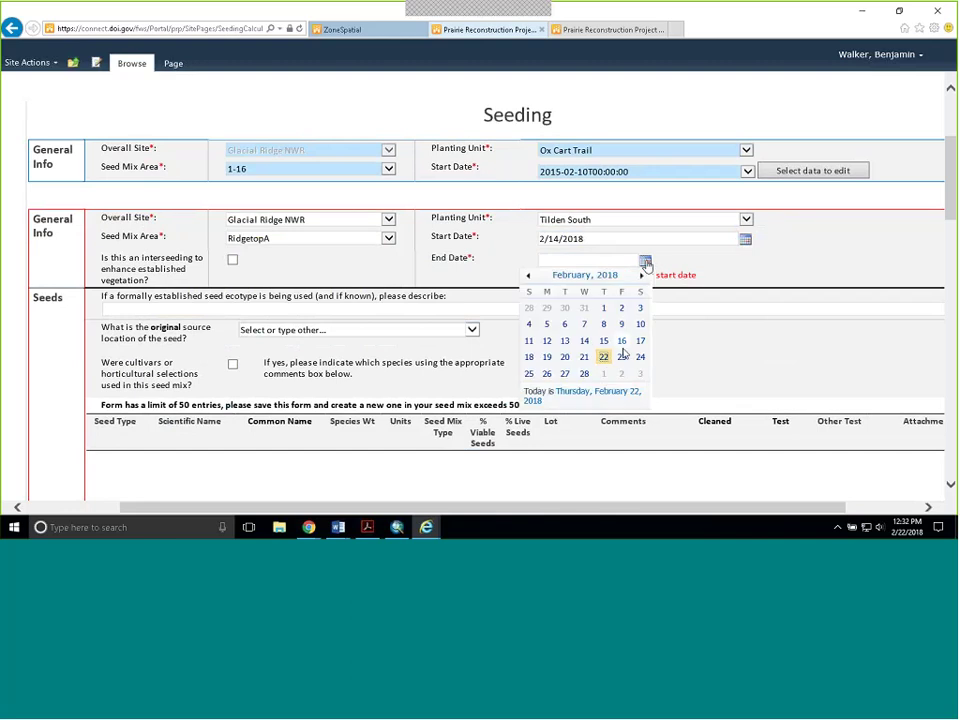
left_click(621, 341)
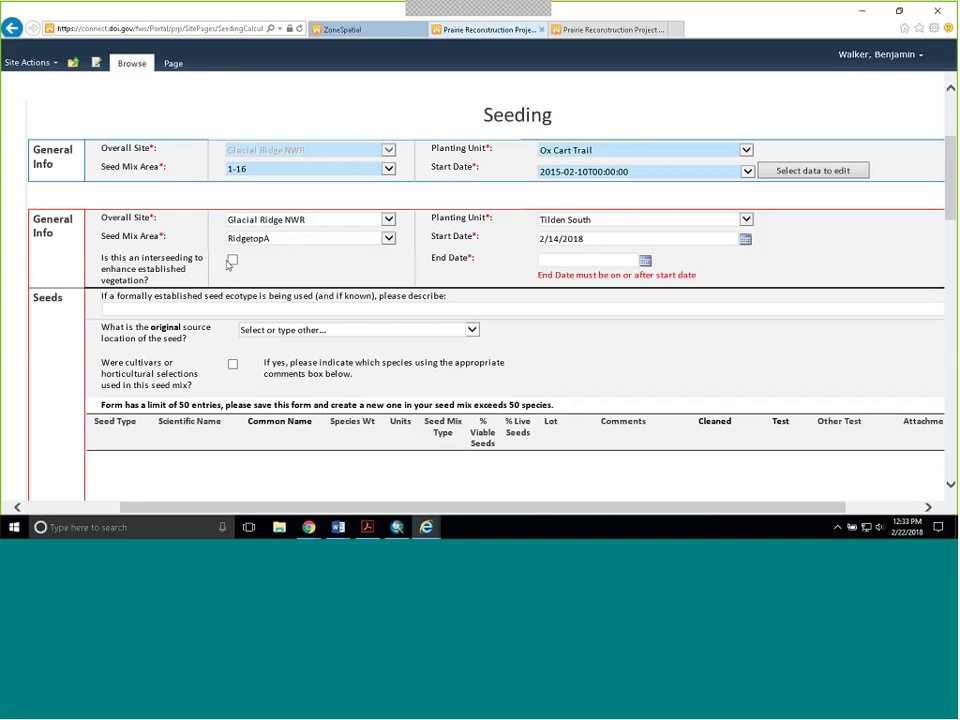
scroll(366, 235, "down", 1)
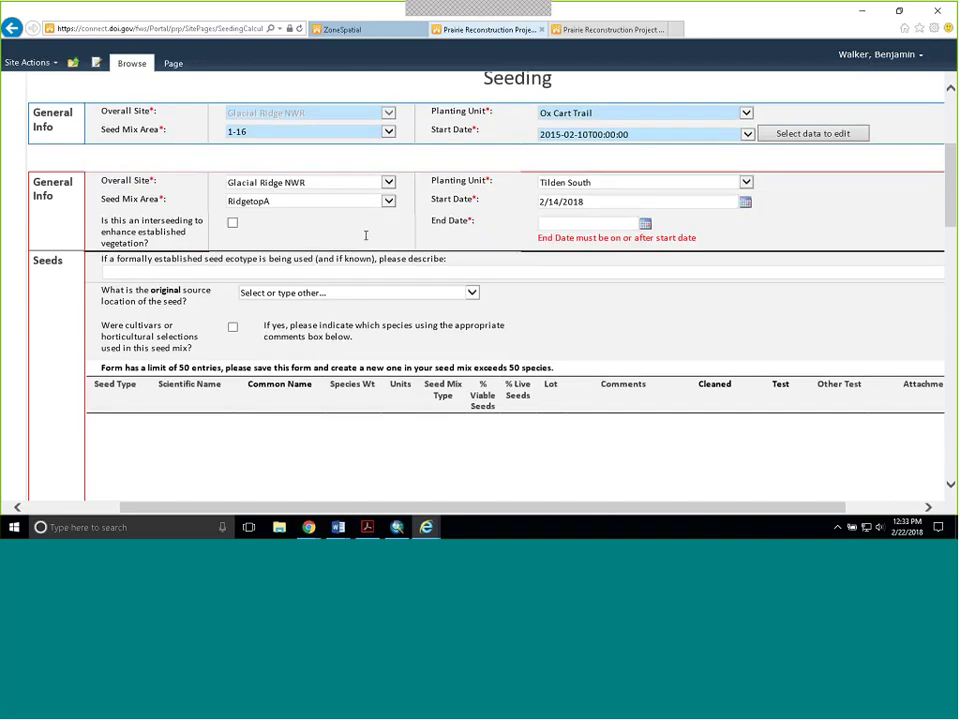
scroll(366, 235, "down", 1)
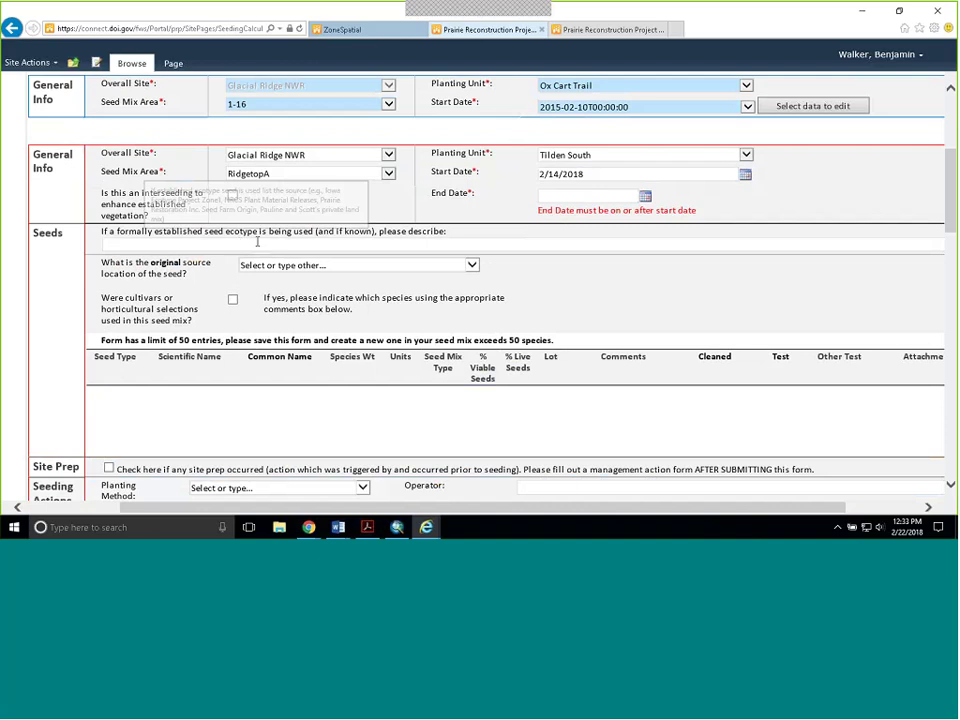
left_click(472, 265)
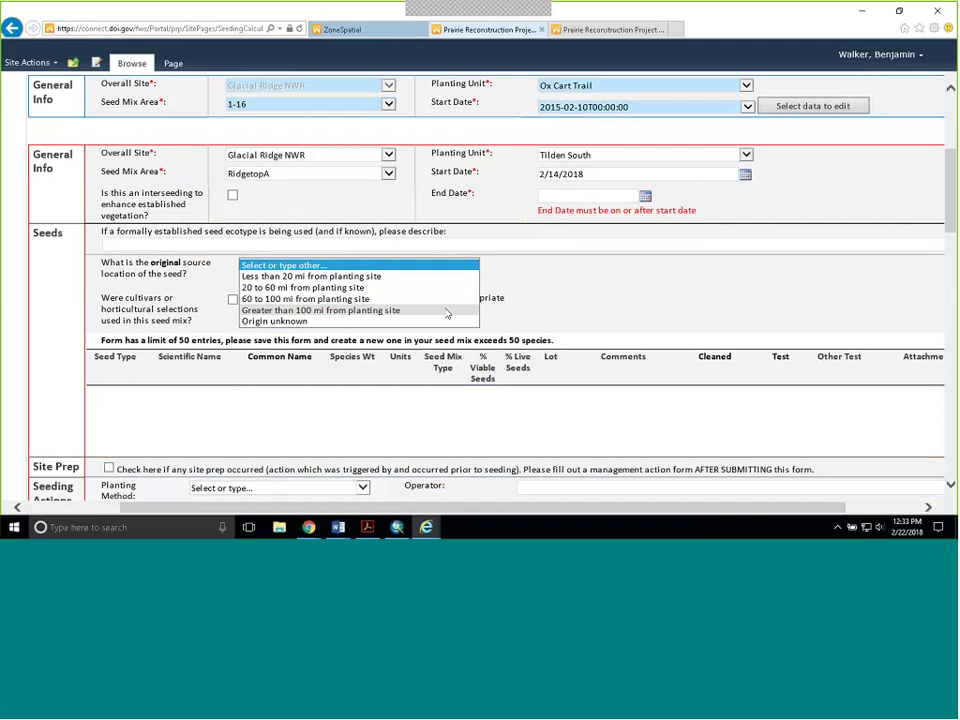
left_click(593, 288)
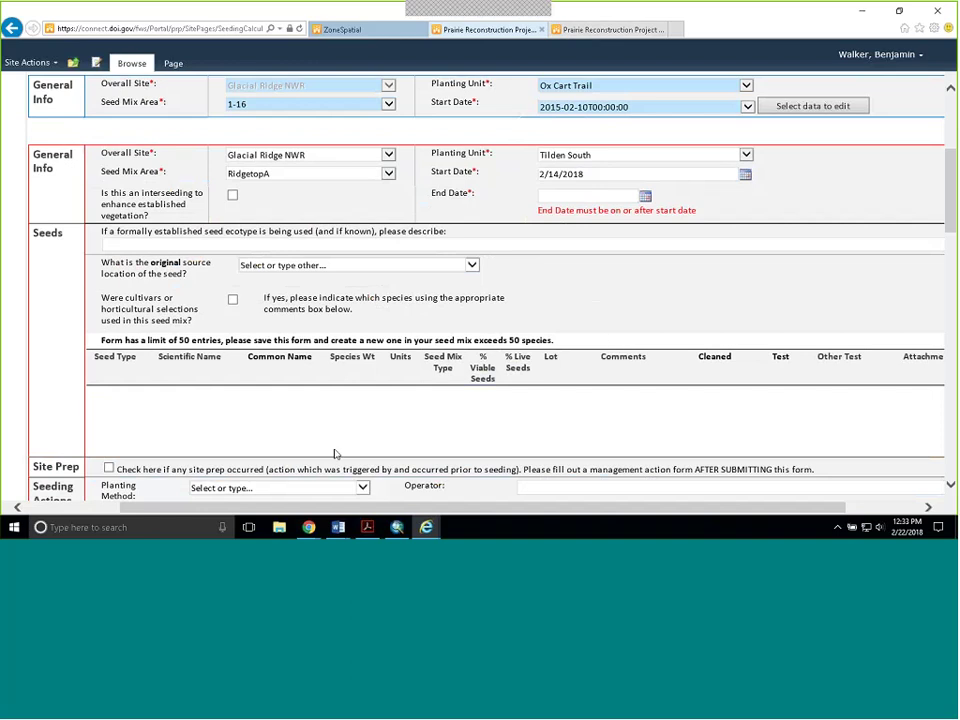
- On the other seed-entry tab, set row one's seed type to Grass and try a scientific name
left_click(574, 30)
scroll(543, 233, "down", 10)
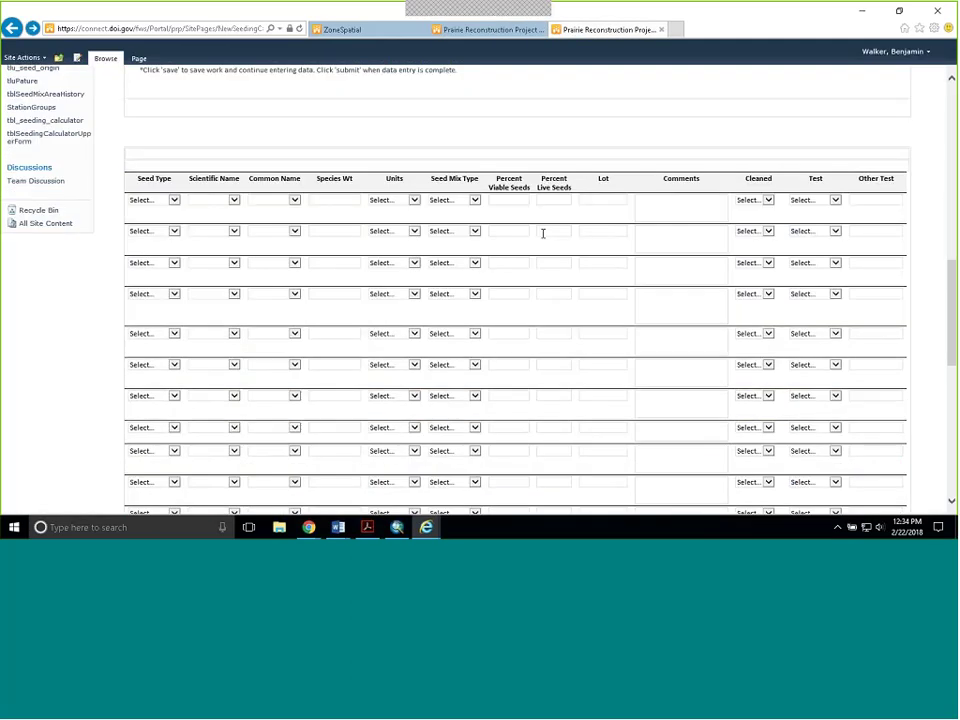
scroll(543, 233, "down", 1)
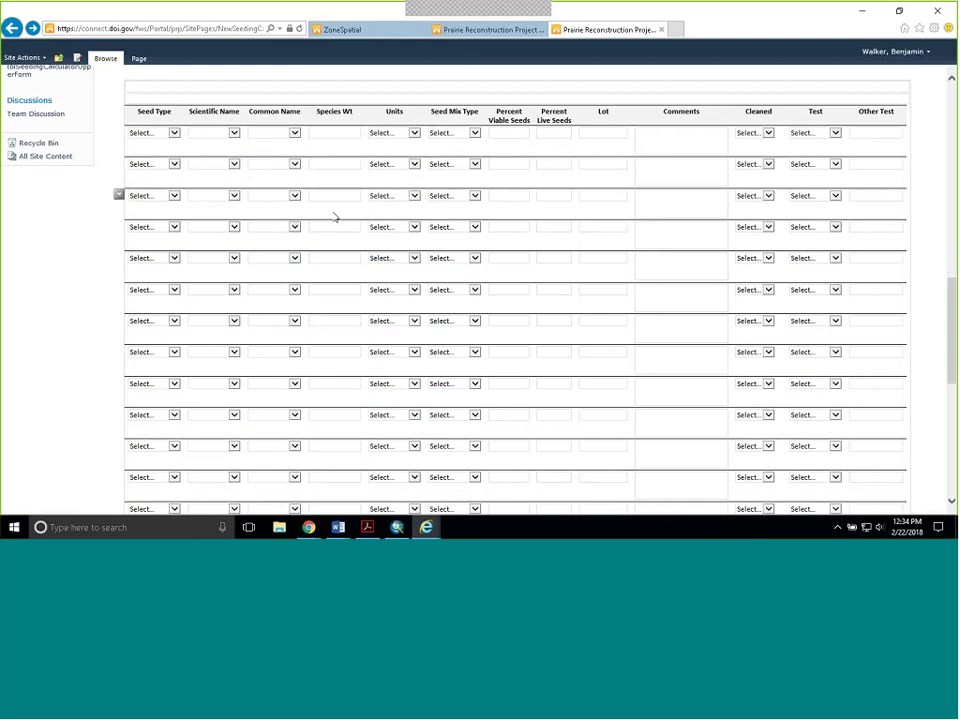
left_click(174, 133)
left_click(176, 140)
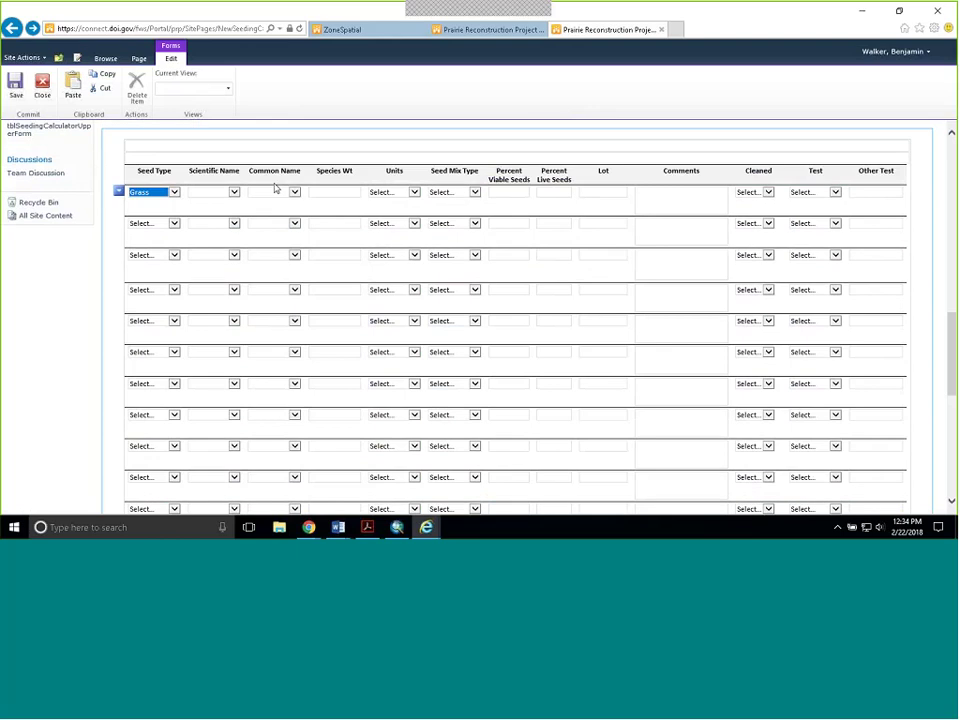
left_click(295, 193)
left_click(229, 193)
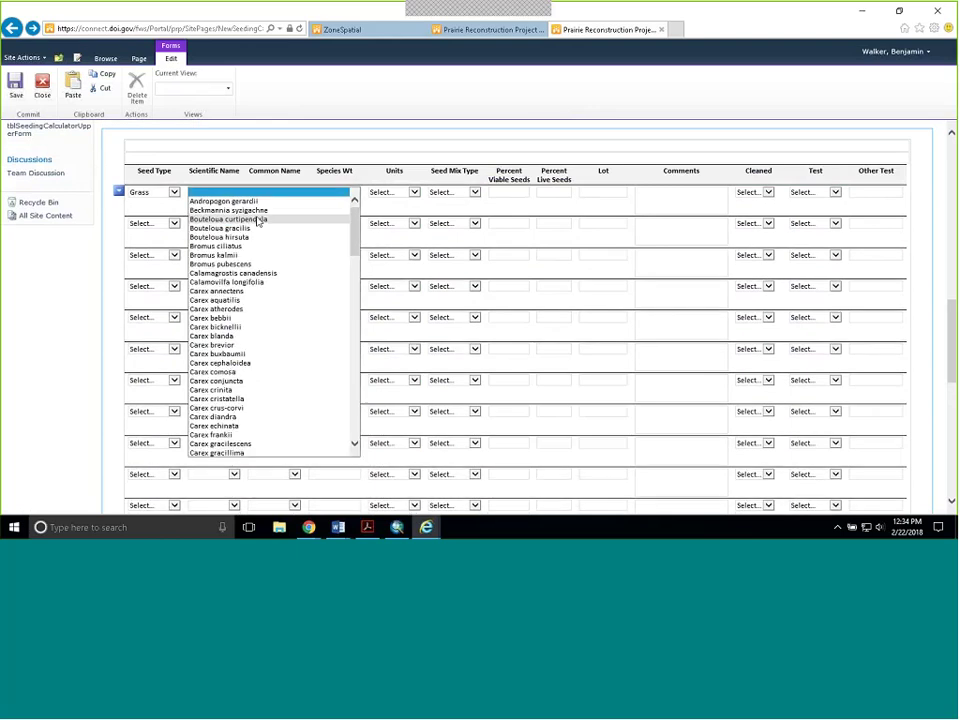
left_click(281, 350)
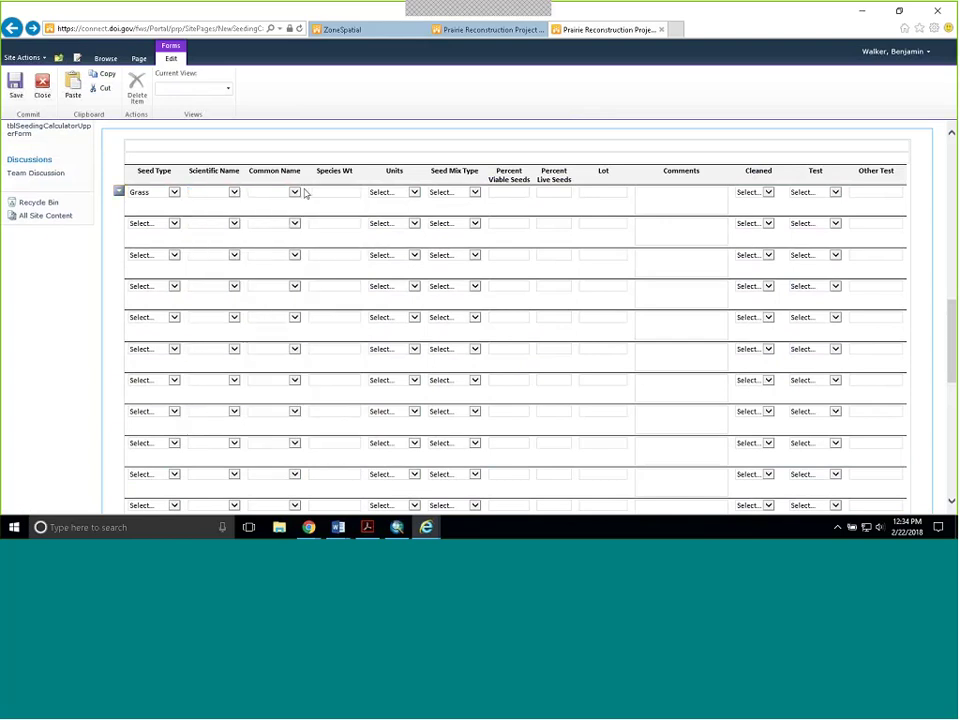
- Give row one species weight 20 grams, bulk seed mix type, and lot rl54
left_click(330, 251)
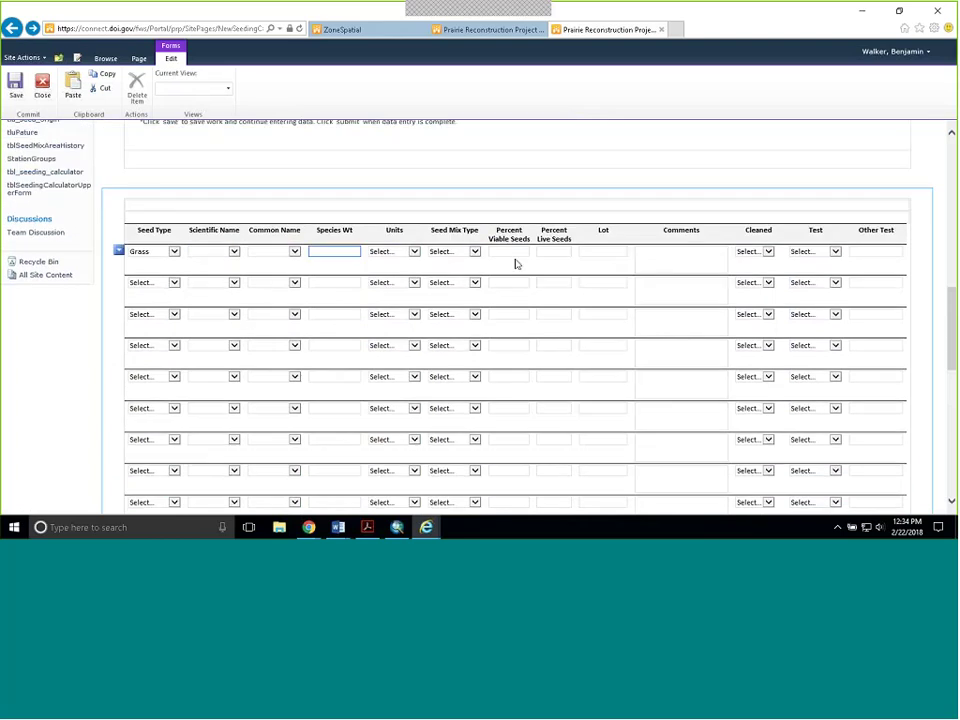
type("20")
left_click(398, 252)
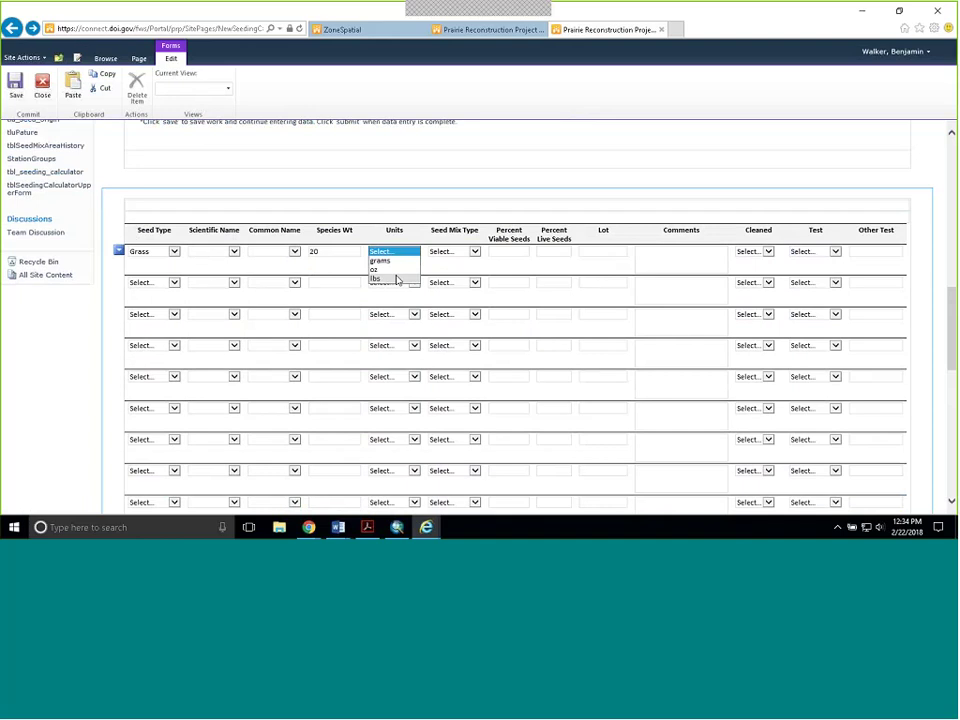
left_click(392, 261)
left_click(478, 253)
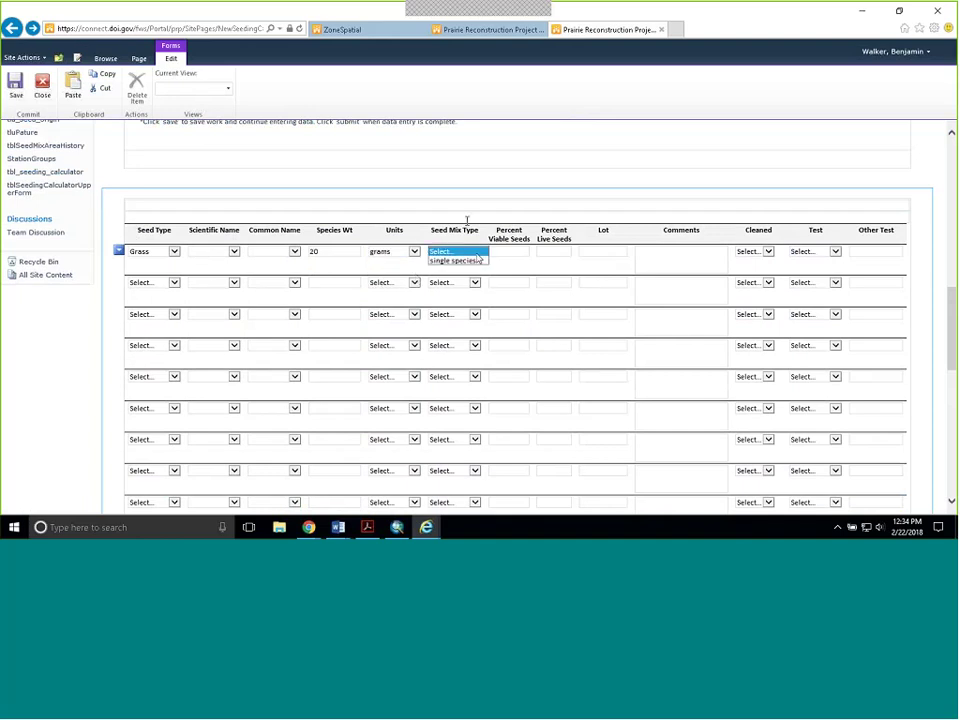
left_click(466, 217)
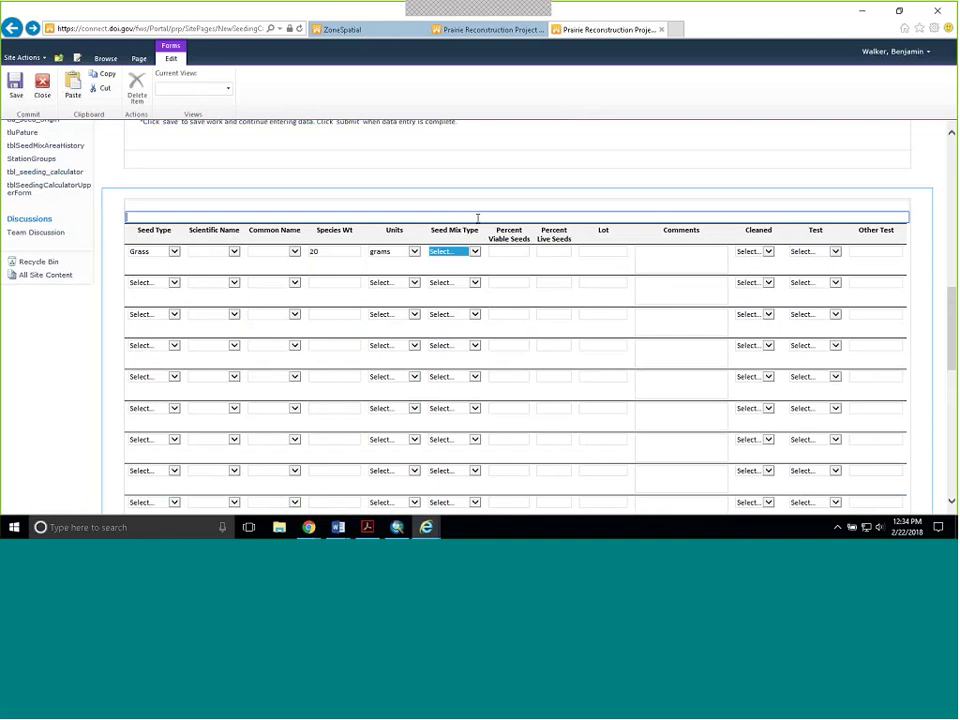
left_click(518, 253)
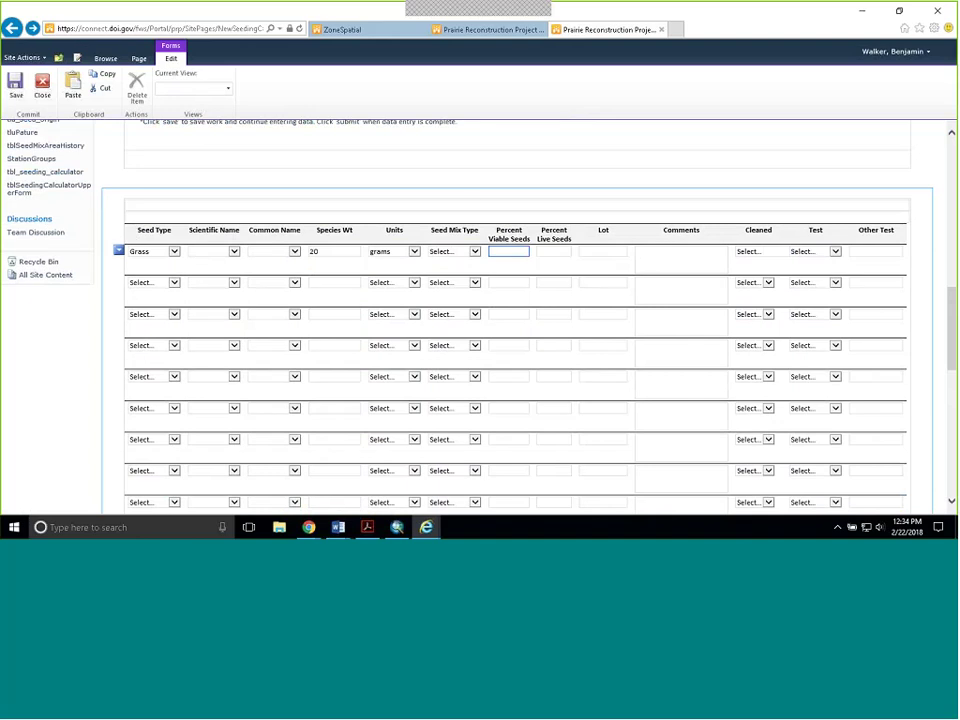
left_click(475, 255)
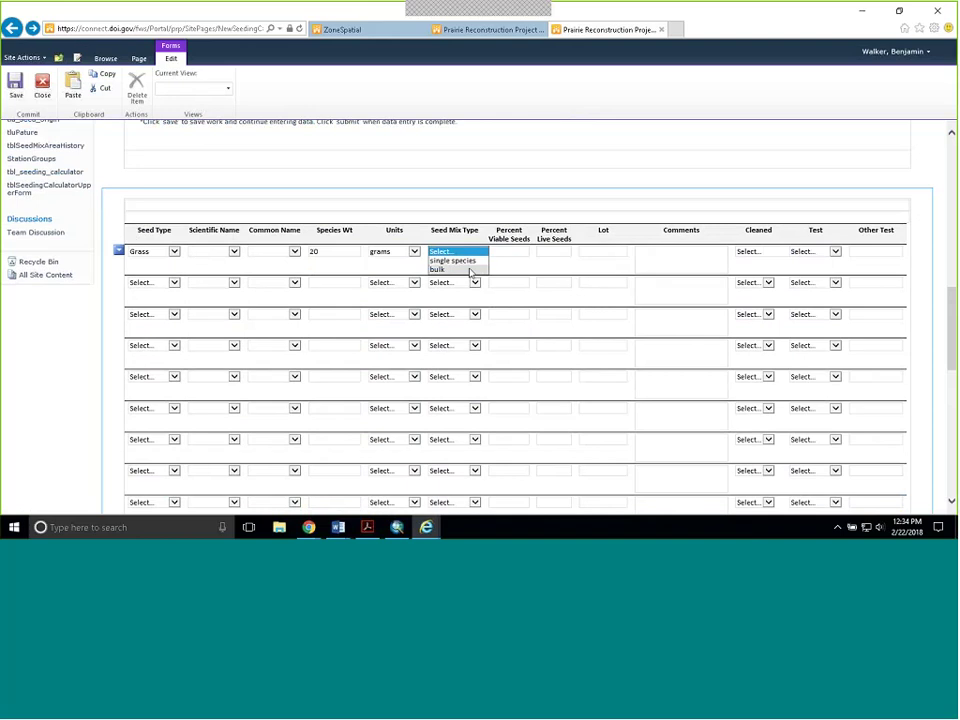
left_click(471, 269)
left_click(615, 251)
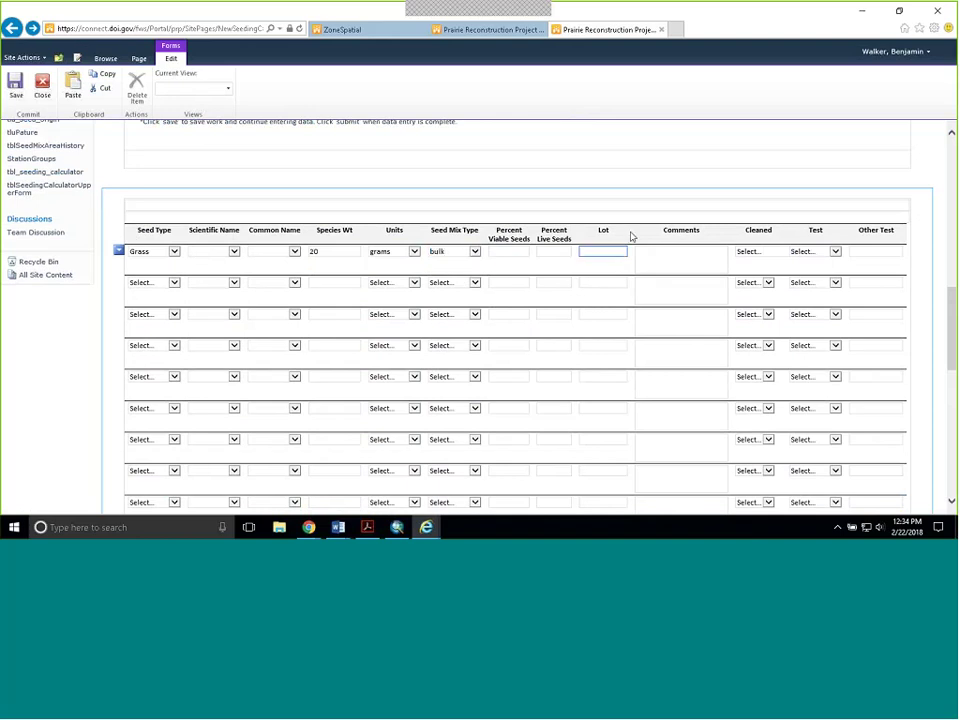
type("rl54")
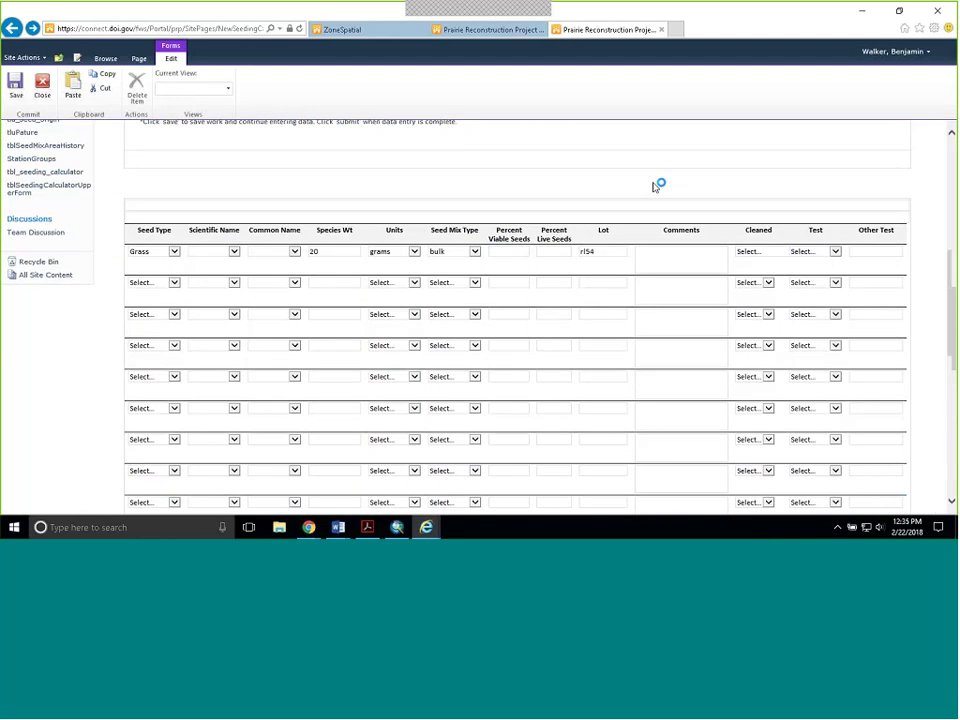
left_click(658, 184)
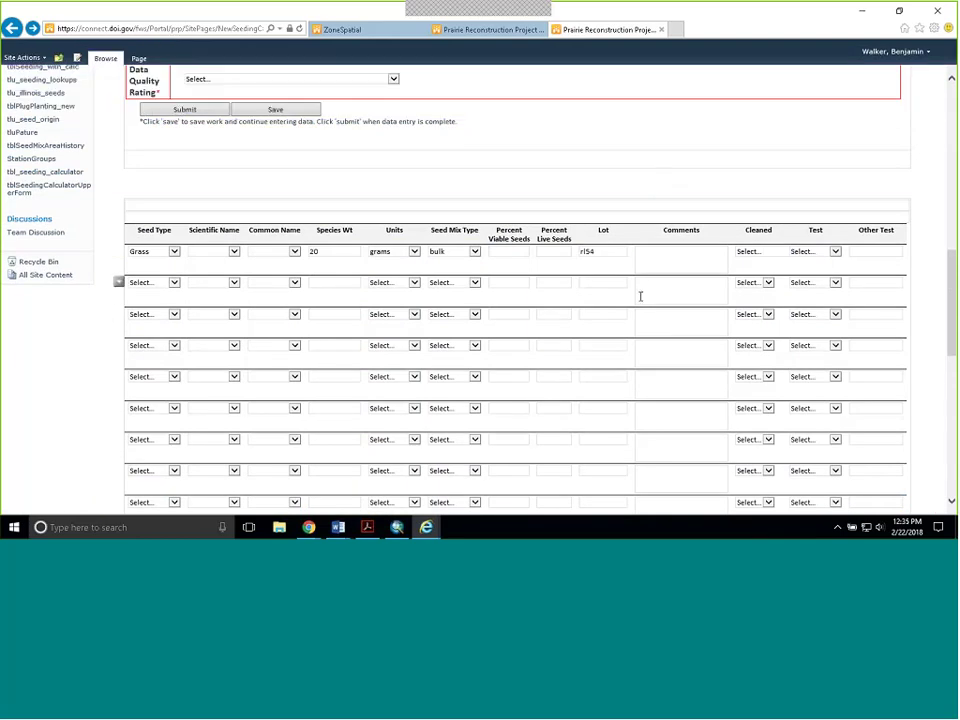
- Check row one's comment, cleaned and seed test fields, then scroll back up the seed rows
left_click(647, 263)
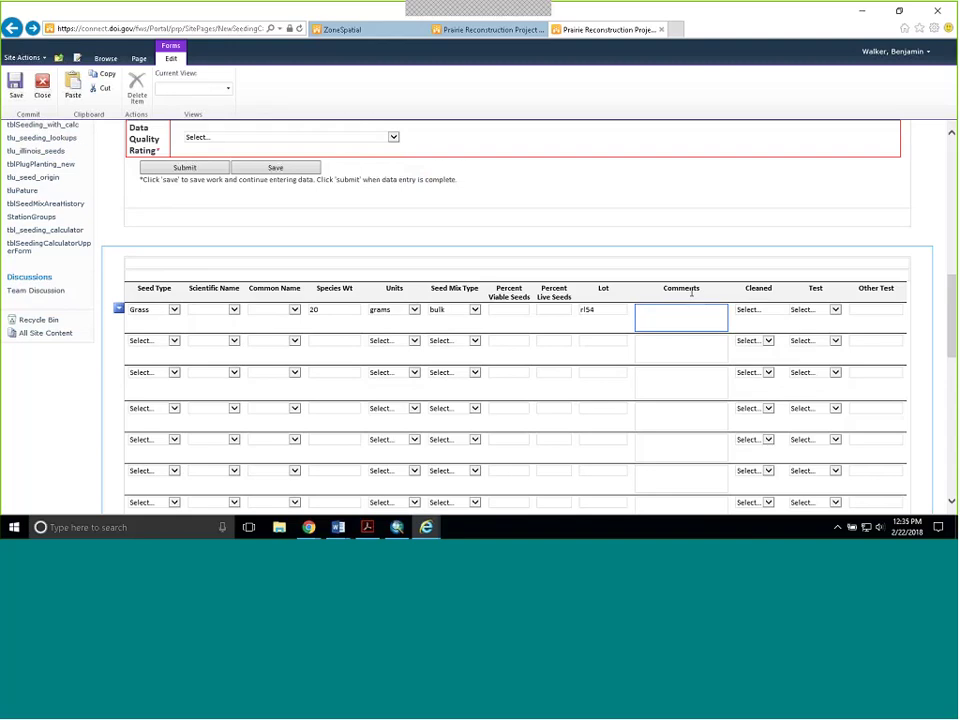
scroll(707, 317, "up", 1)
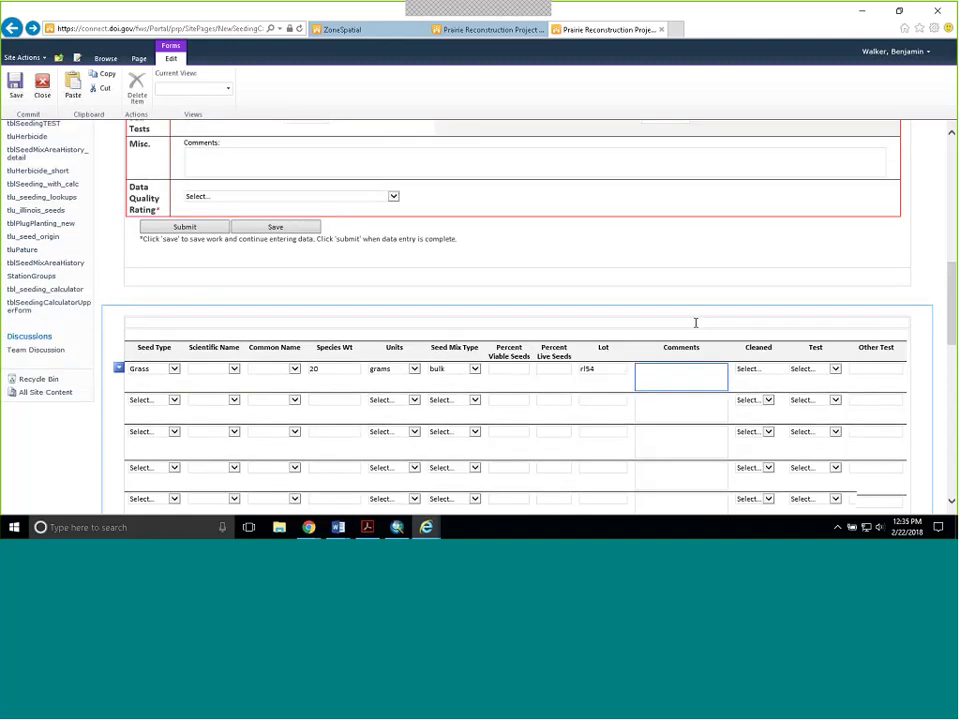
scroll(700, 368, "down", 1)
left_click(762, 311)
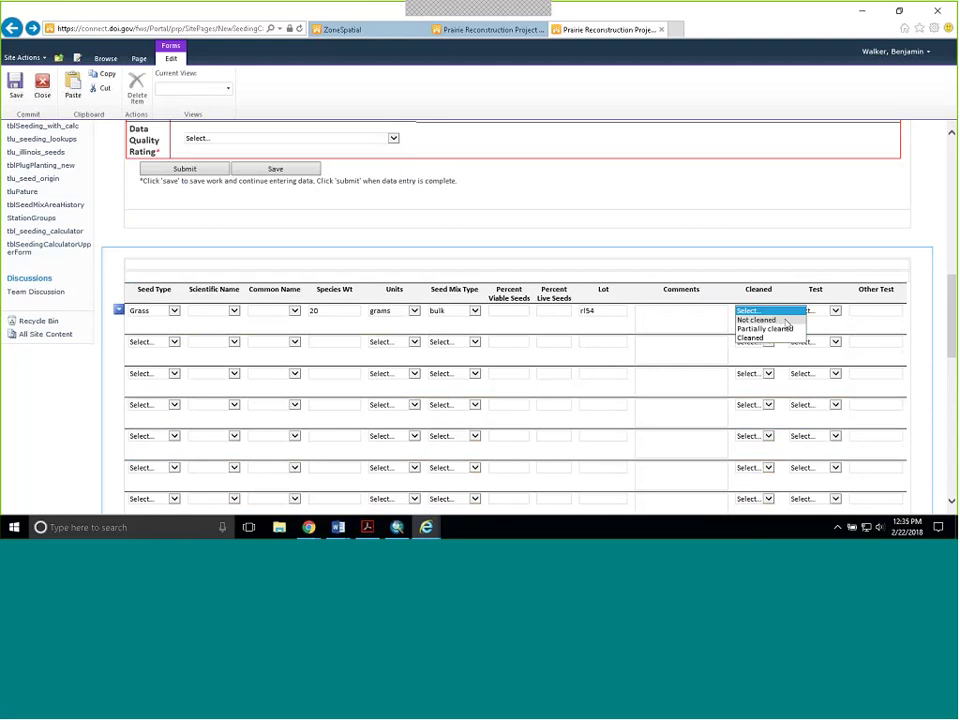
left_click(797, 302)
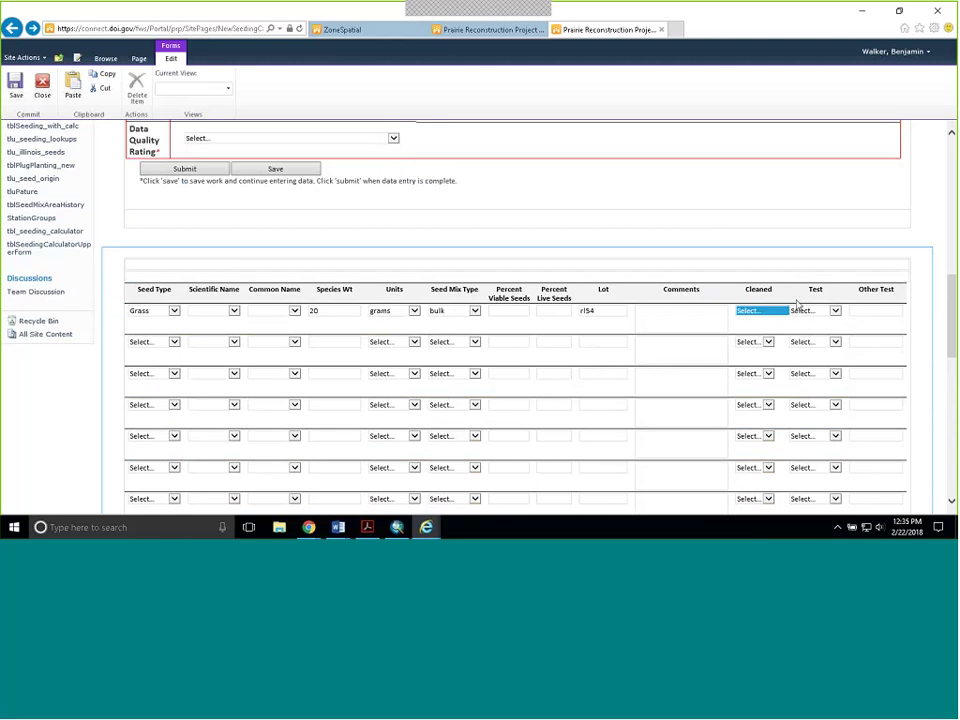
left_click(836, 311)
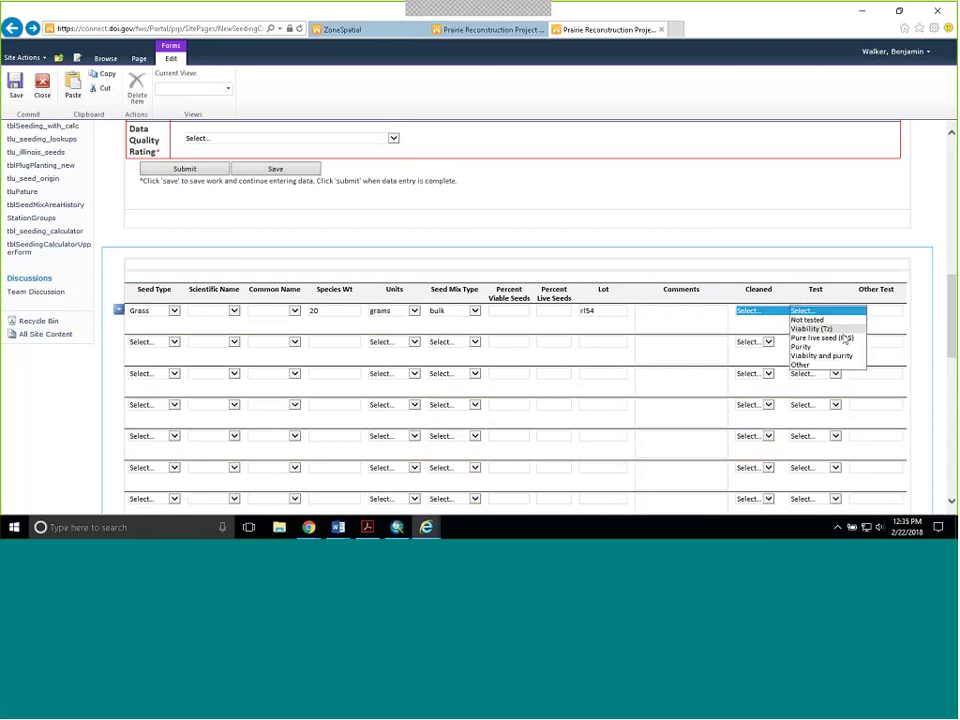
left_click(877, 310)
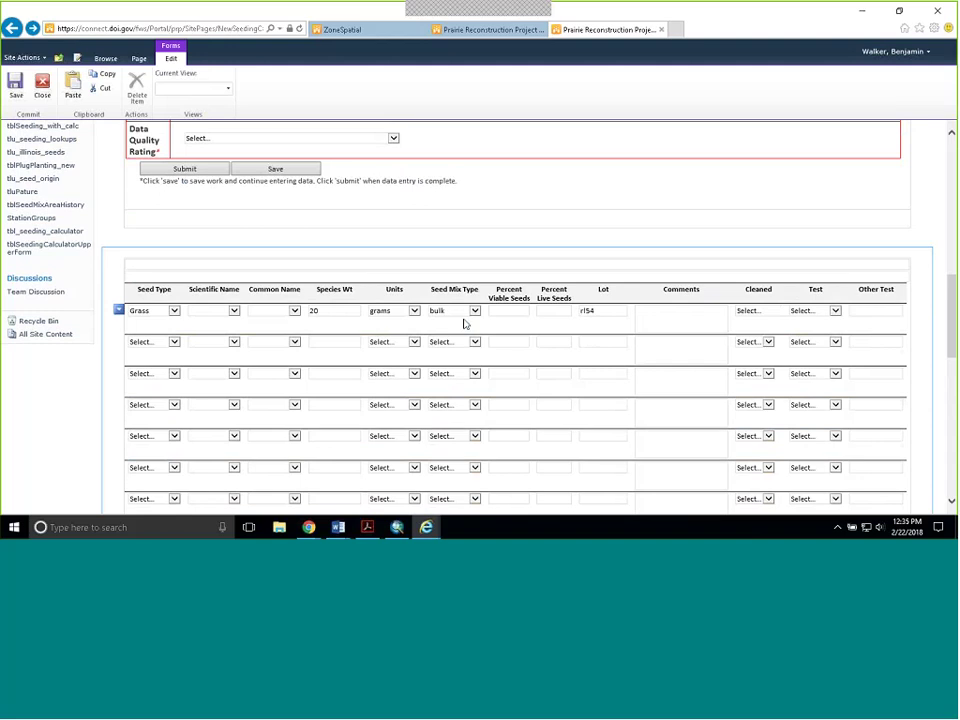
scroll(475, 315, "down", 10)
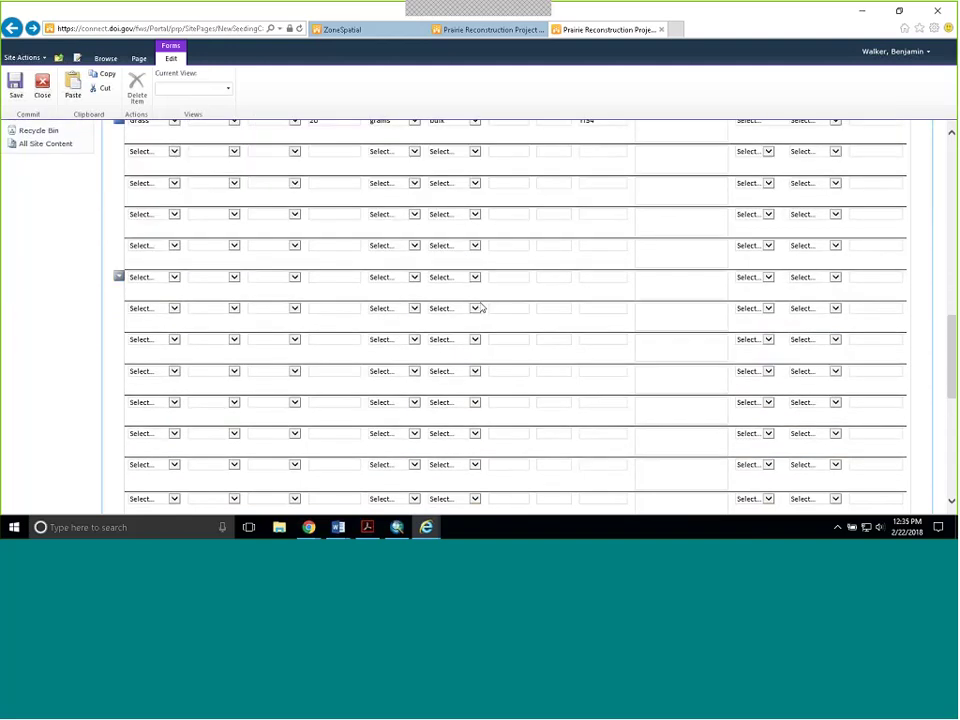
scroll(481, 307, "up", 10)
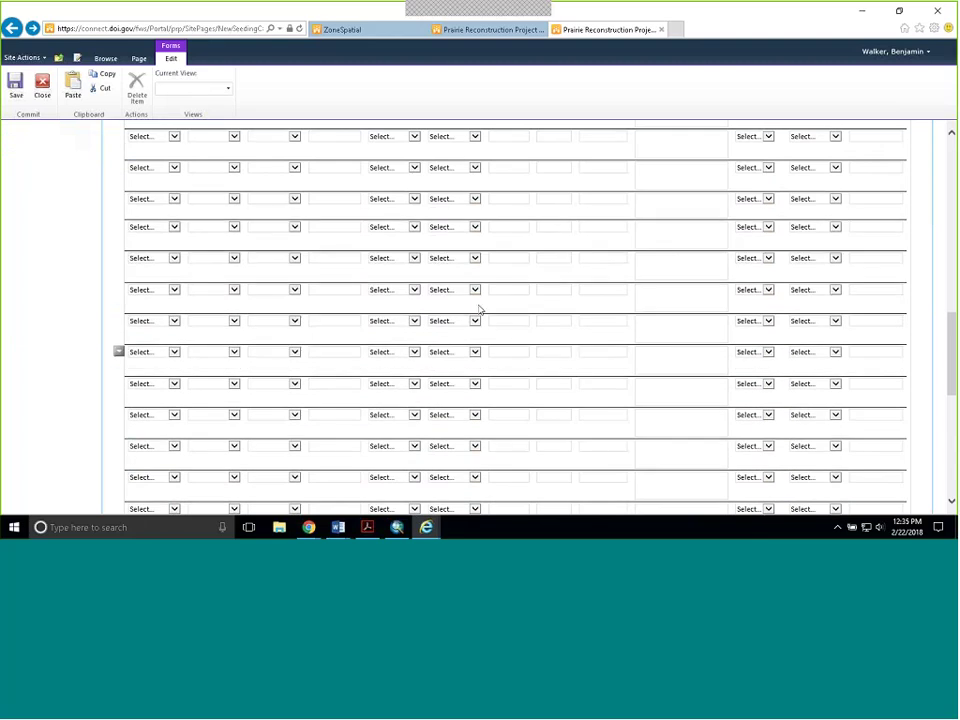
scroll(494, 317, "up", 1)
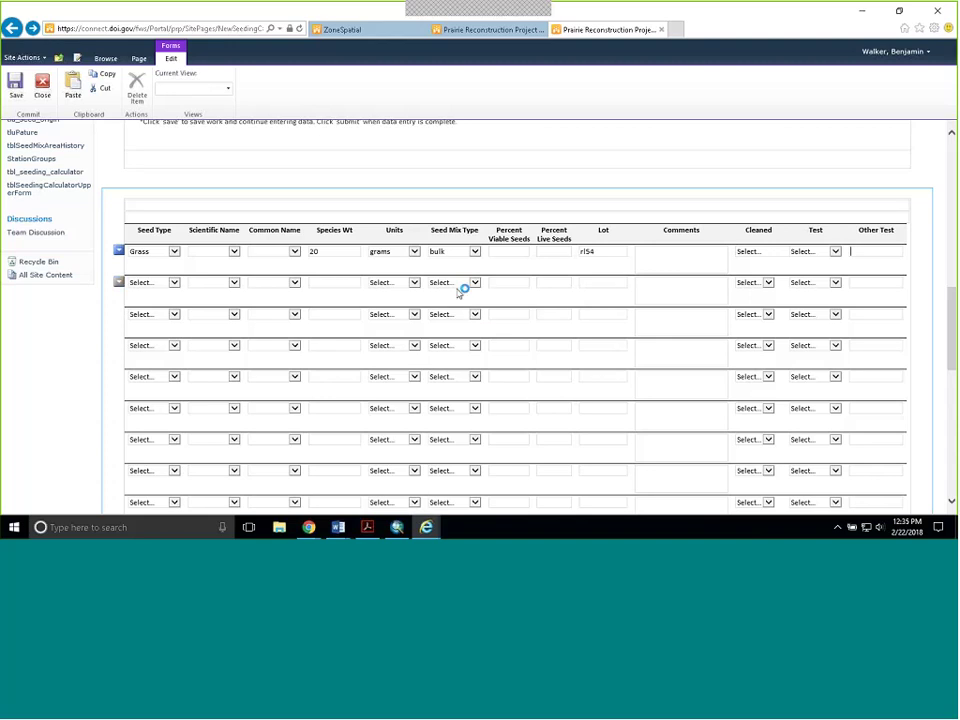
scroll(460, 292, "up", 5)
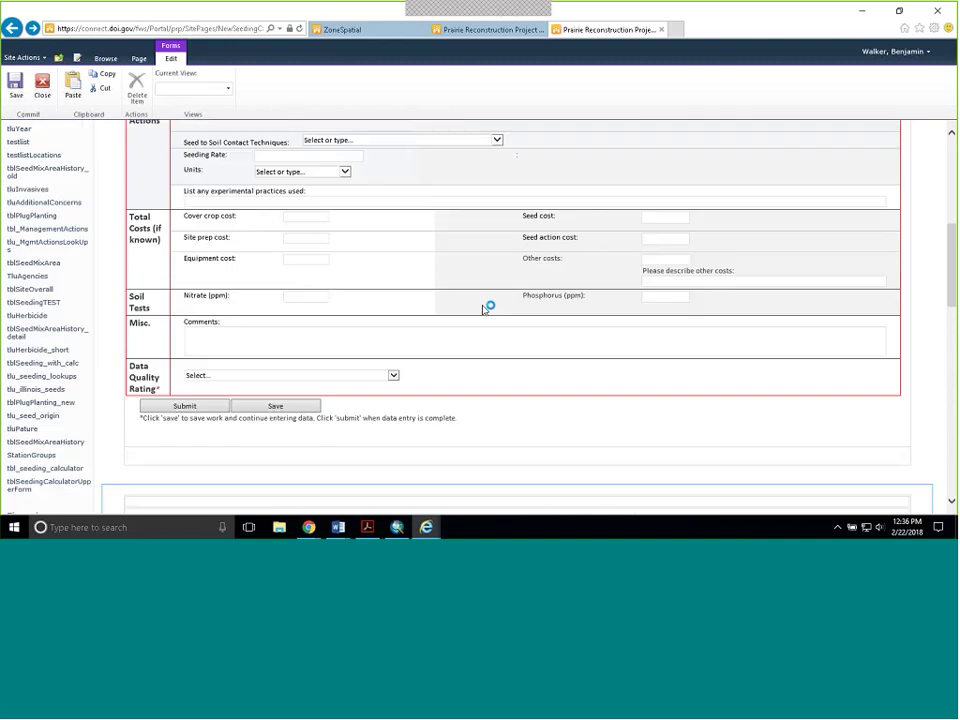
scroll(481, 310, "up", 1)
- On the Seeding form tab, choose Broadcast planting and enter the operator's name
key("ctrl+shift+Tab")
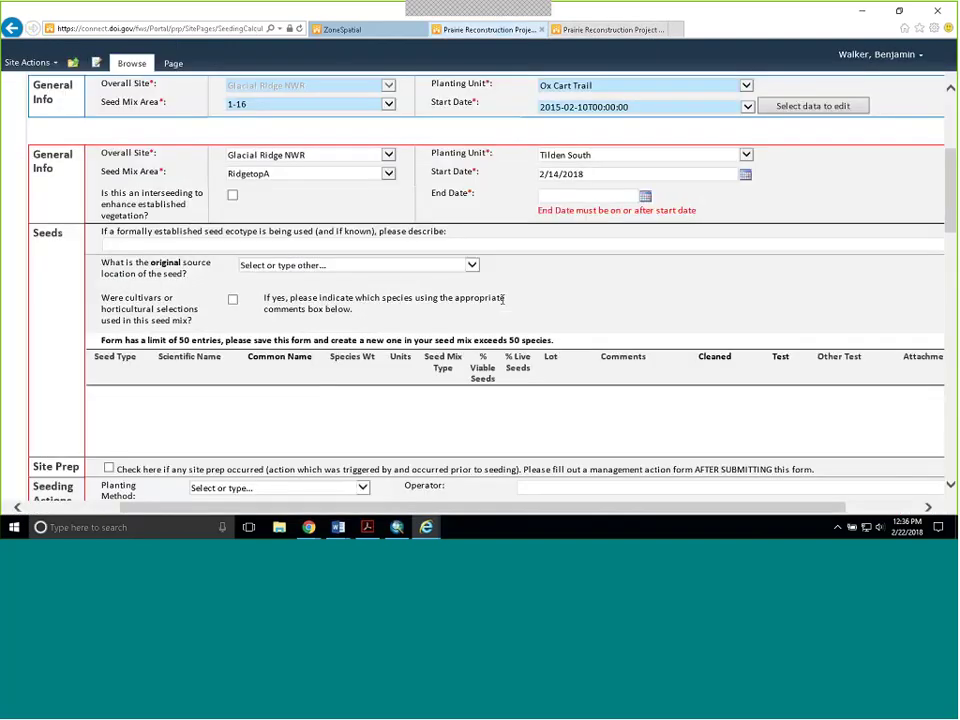
scroll(491, 313, "down", 5)
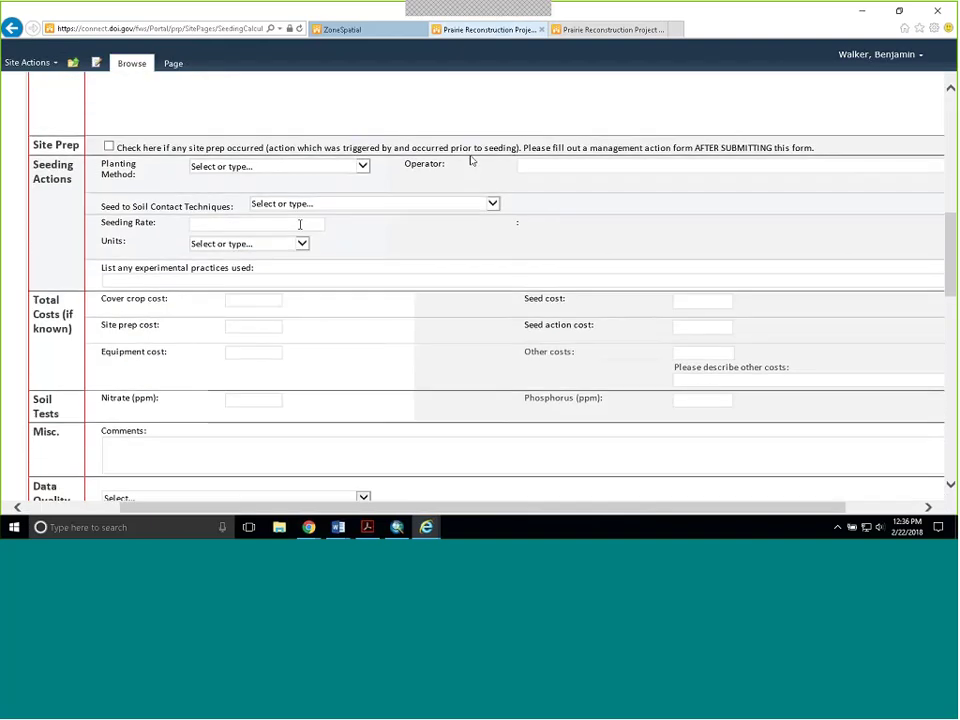
left_click(362, 168)
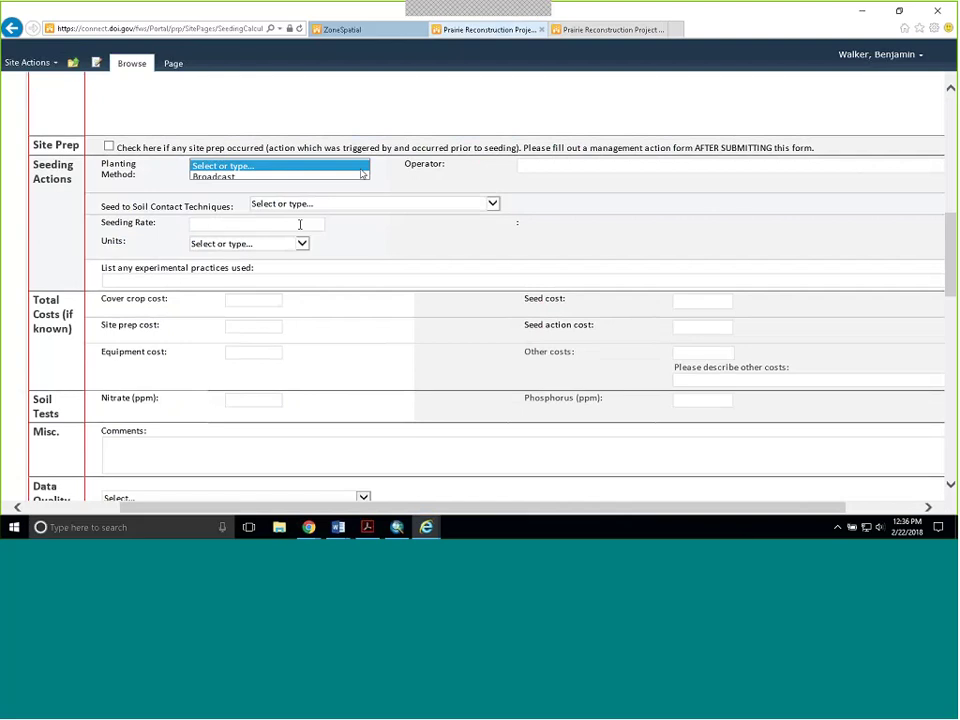
left_click(358, 177)
left_click(584, 163)
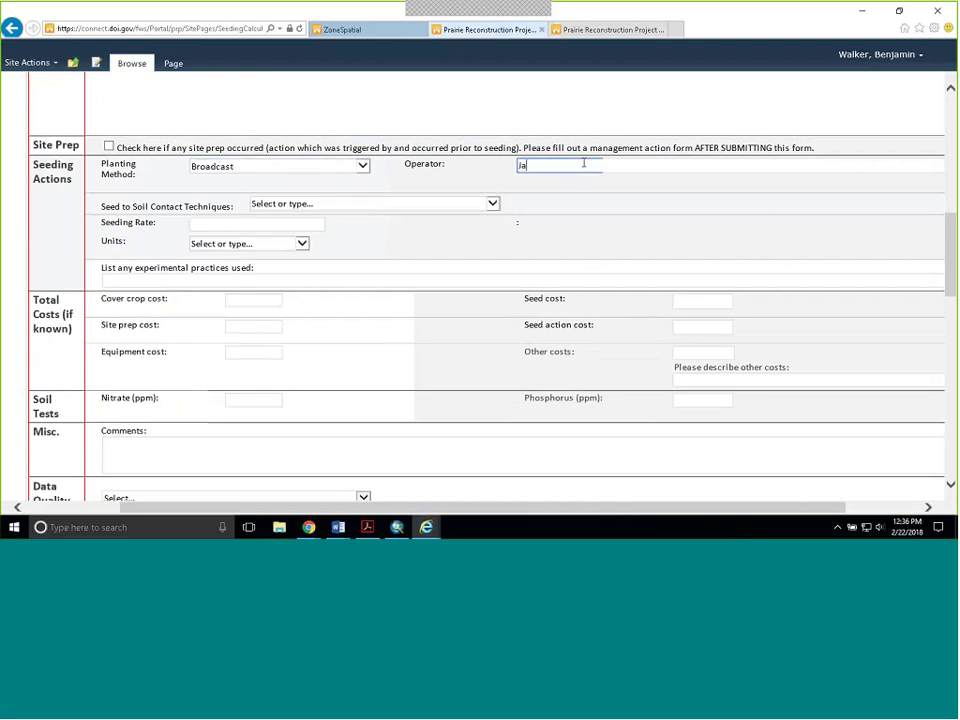
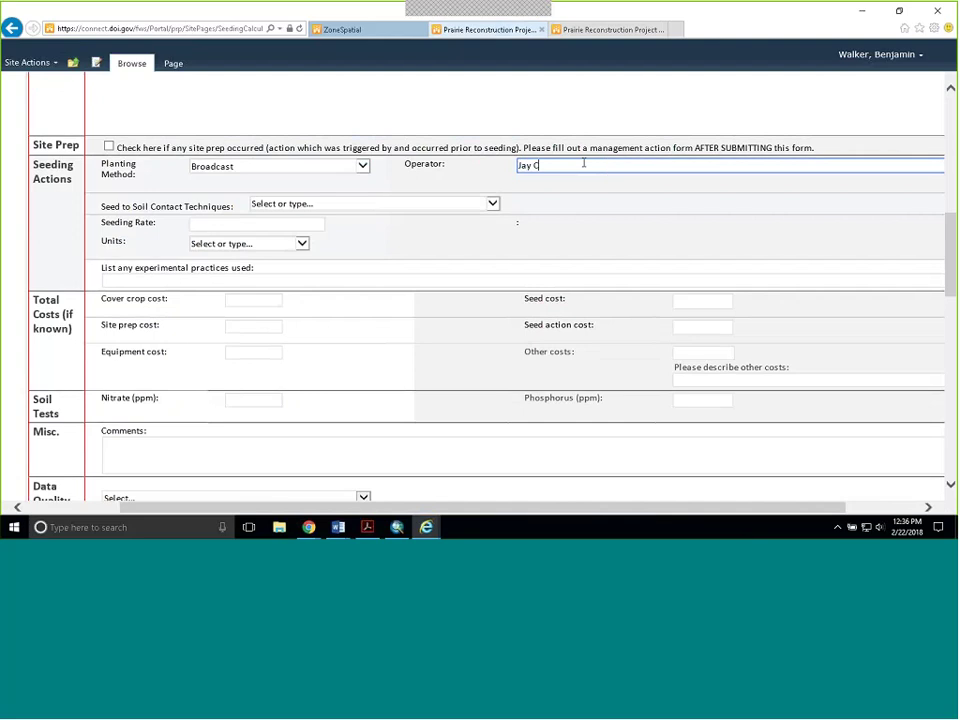
left_click(420, 180)
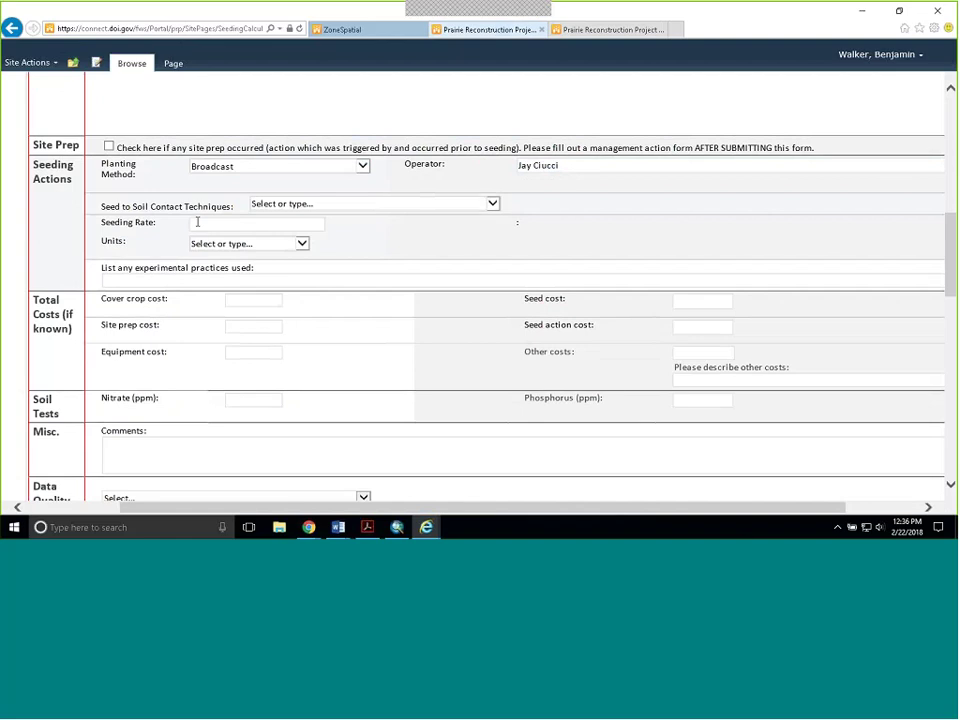
- Enter seeding rate 34 and 'Snow seeding' as the experimental practice
left_click(486, 205)
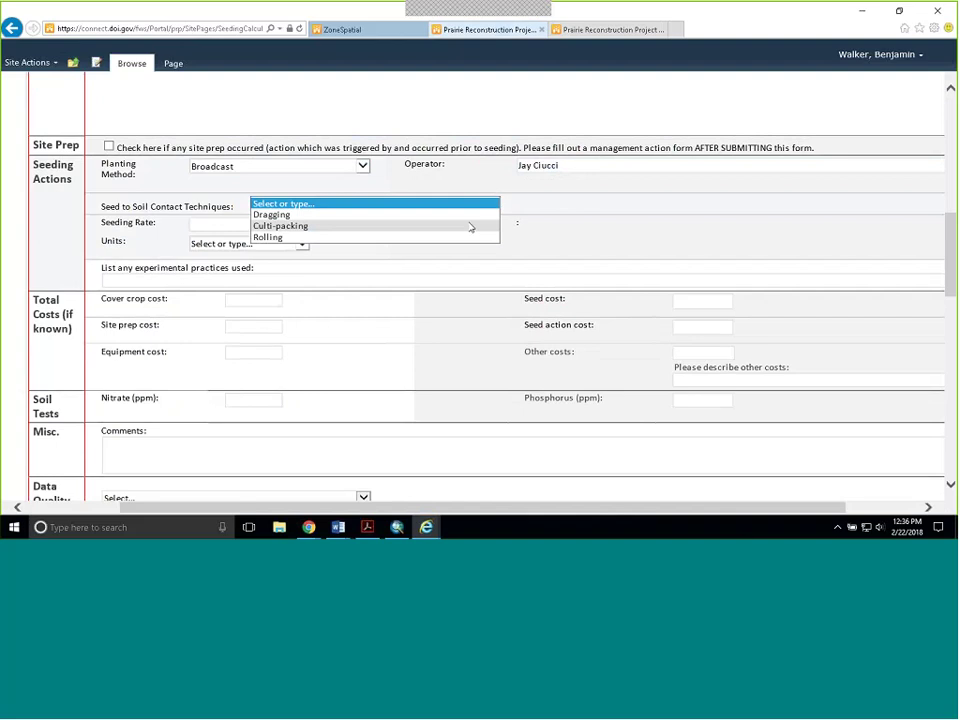
key("Escape")
left_click(267, 221)
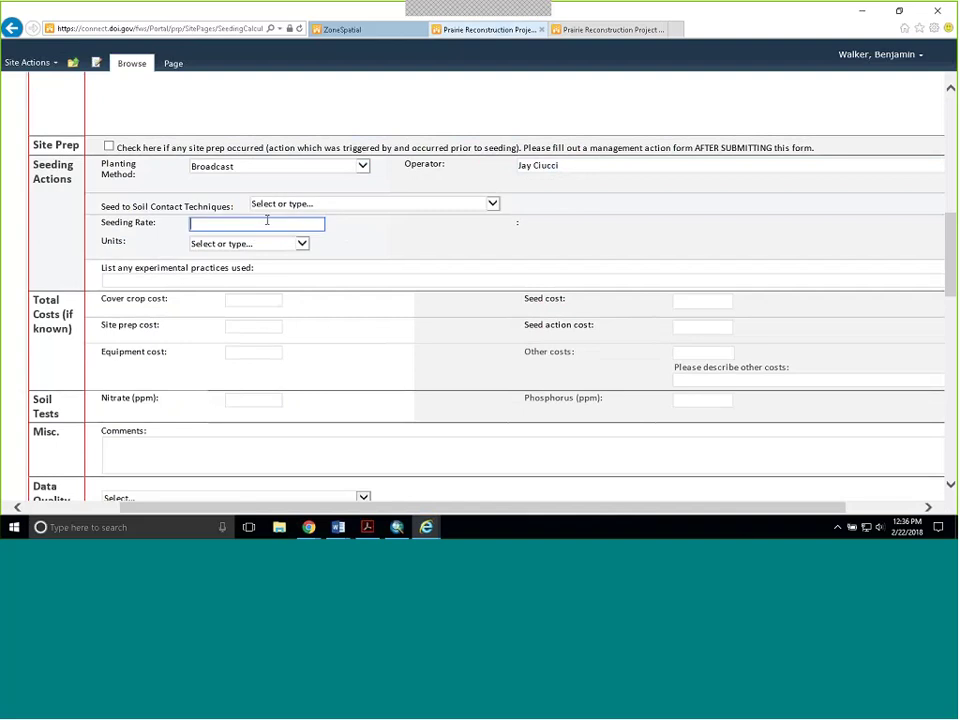
type("34")
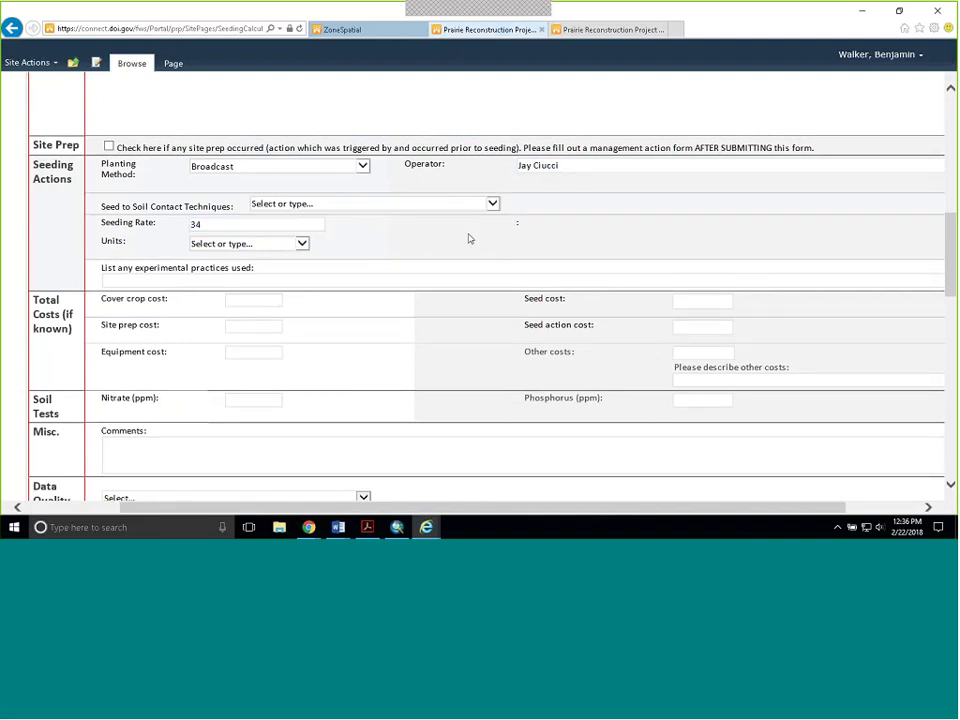
left_click(290, 244)
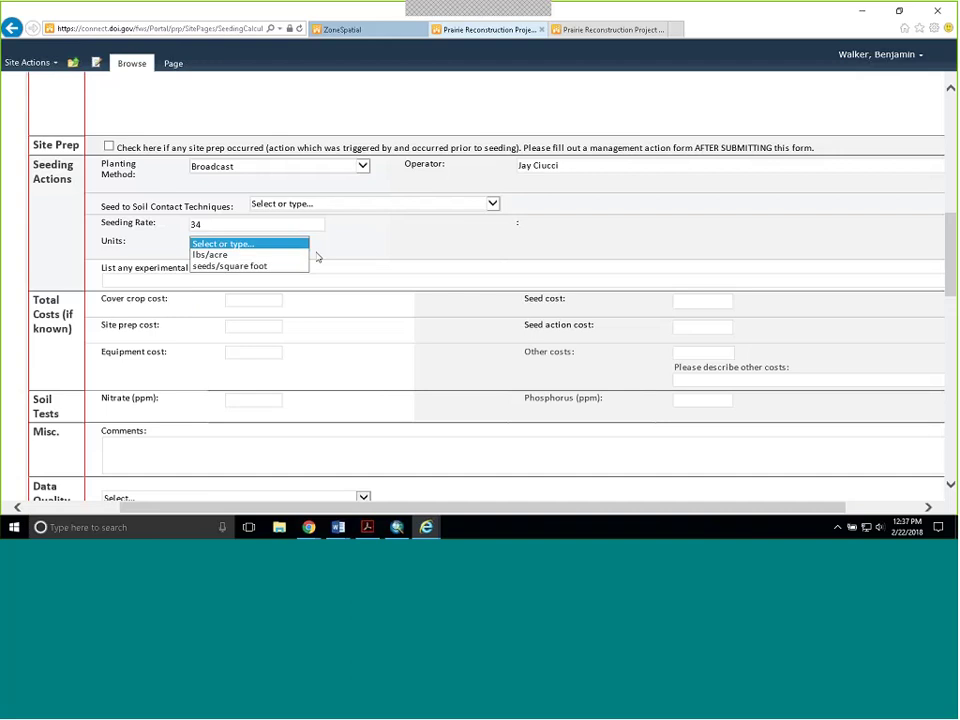
left_click(363, 256)
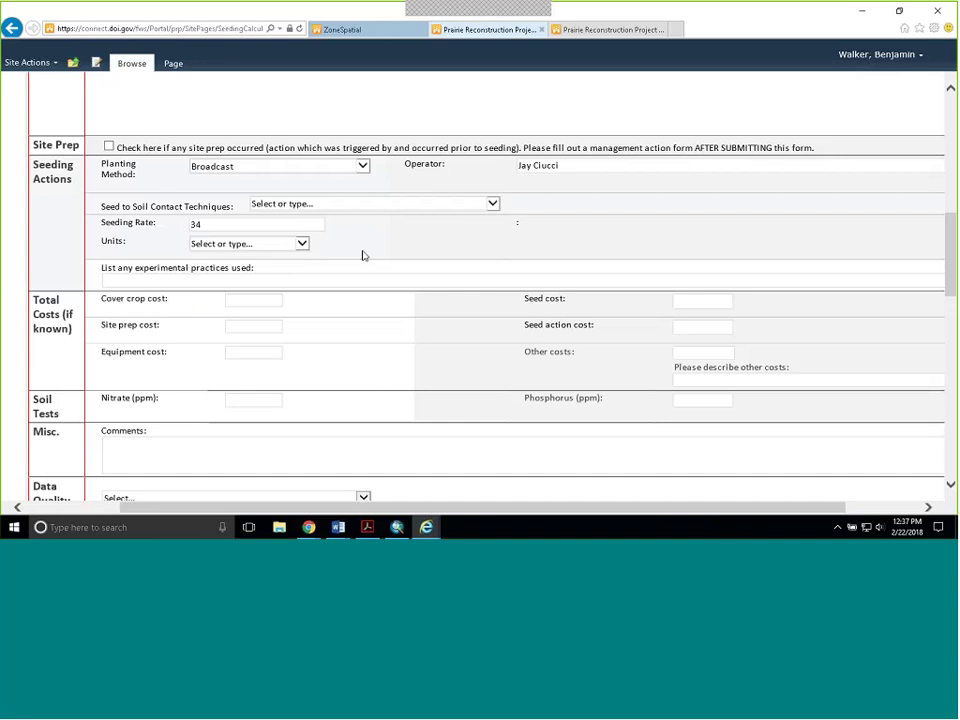
left_click(188, 282)
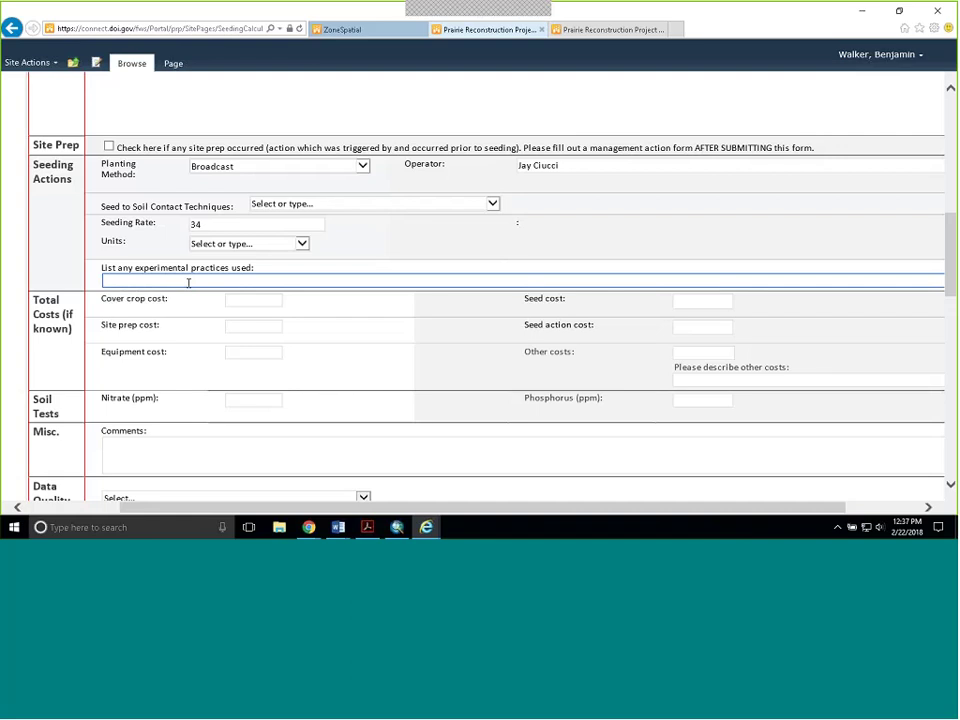
type("Snow seeding")
scroll(478, 276, "down", 2)
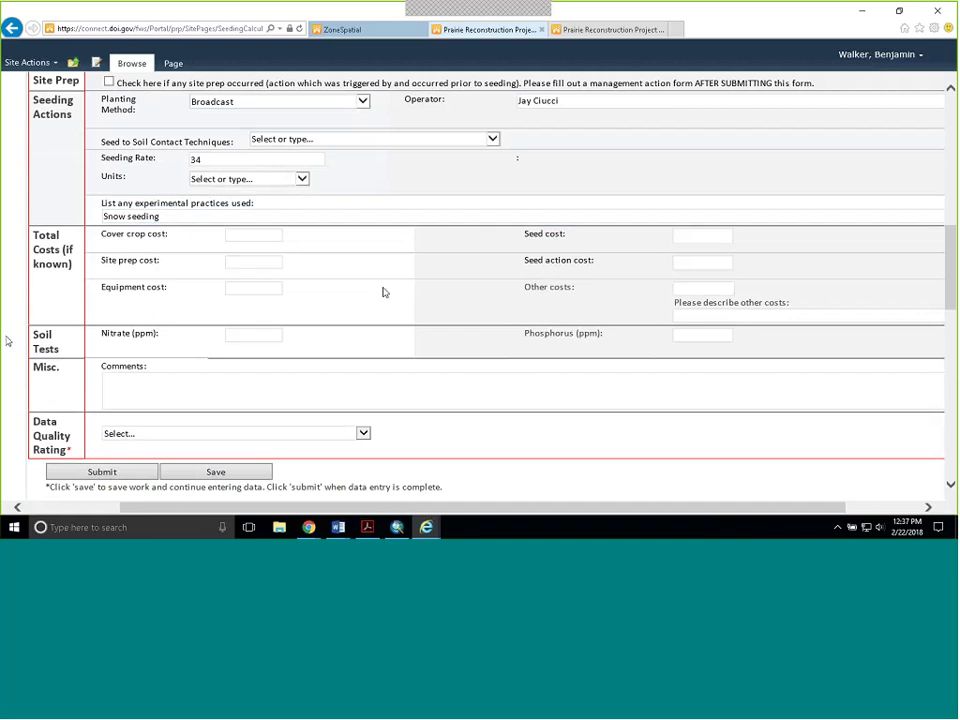
left_click(182, 381)
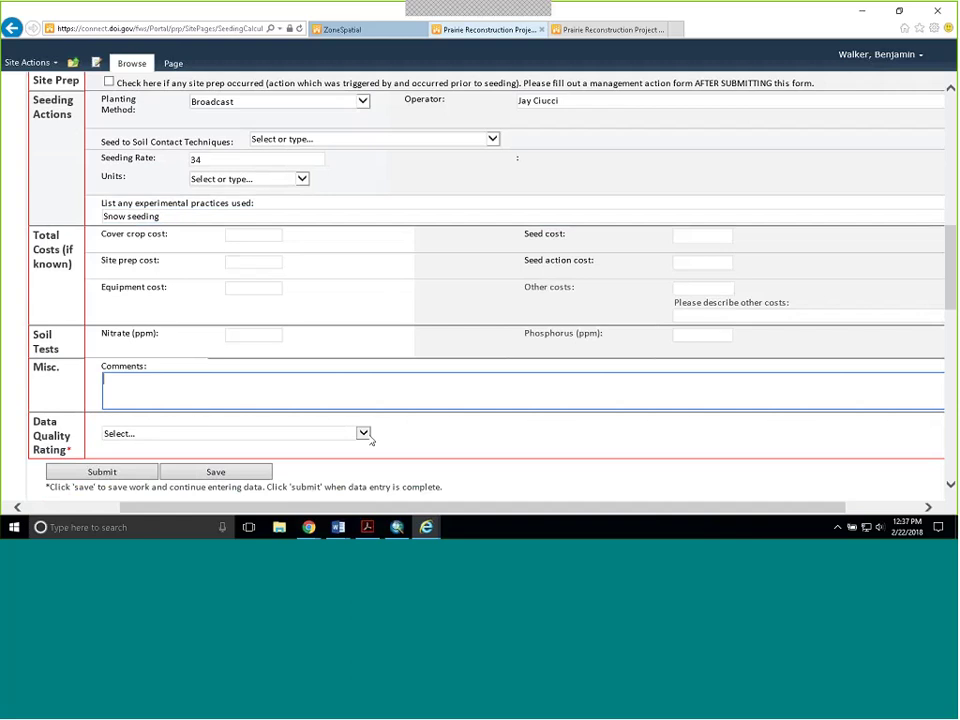
scroll(658, 309, "up", 1)
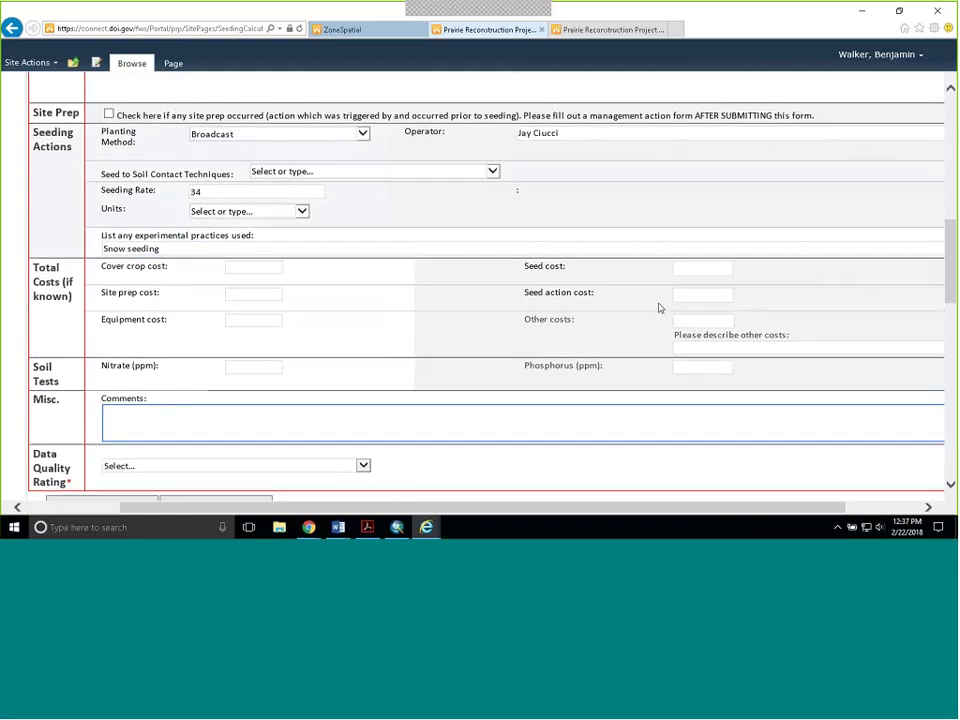
scroll(658, 309, "up", 10)
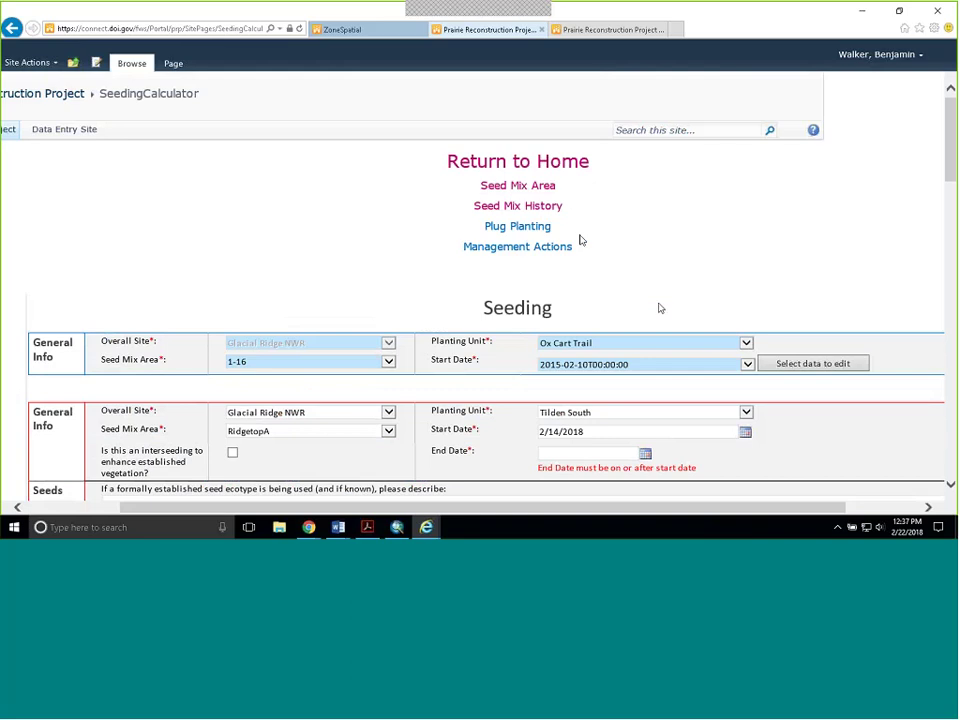
- On the Plug Planting – Transplant/Salvage Plants form, choose Glacial Ridge NWR, Tilden South and RidgetopA
left_click(538, 228)
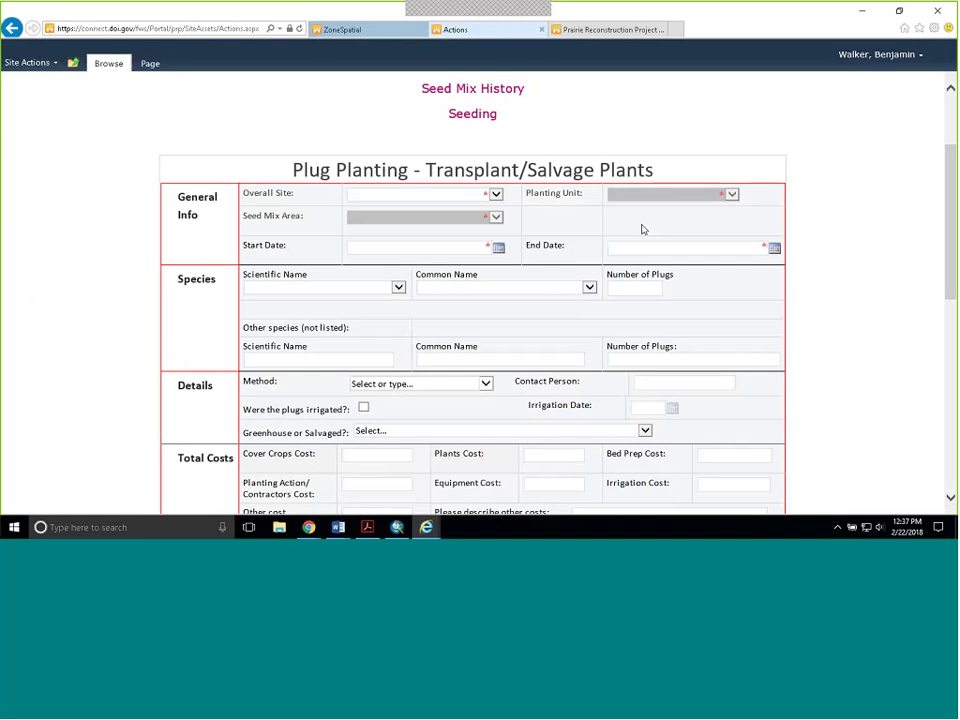
left_click(491, 196)
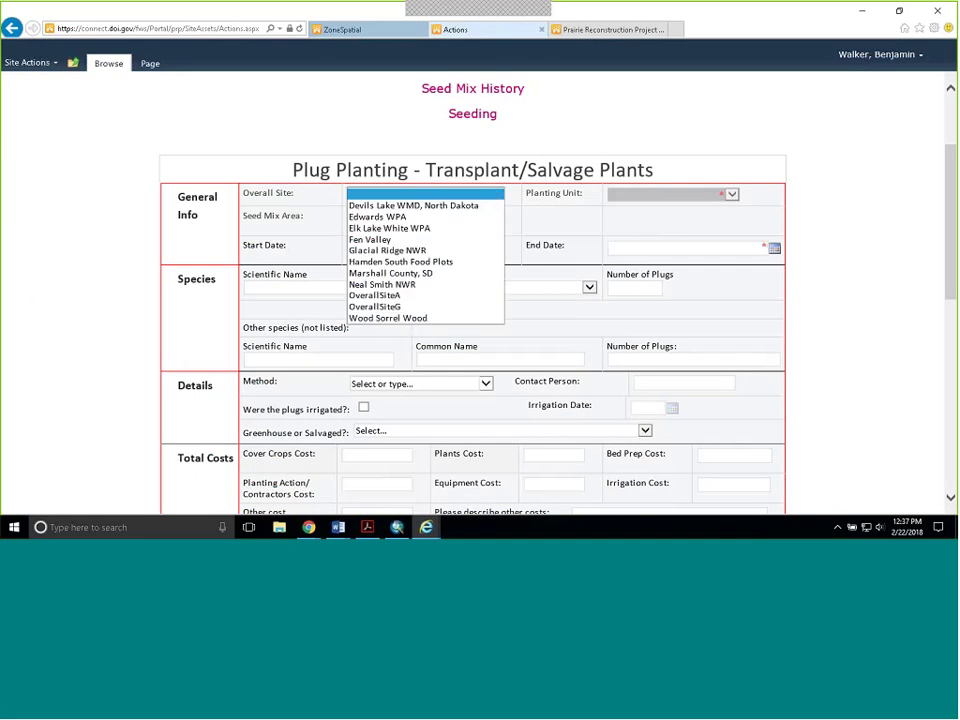
left_click(448, 249)
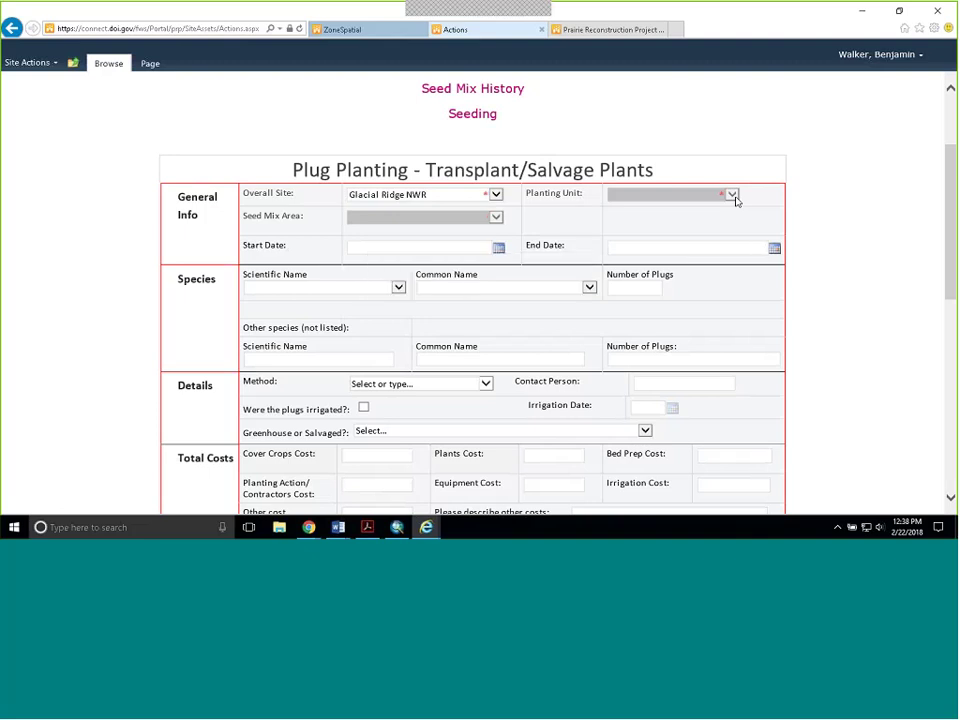
left_click(735, 200)
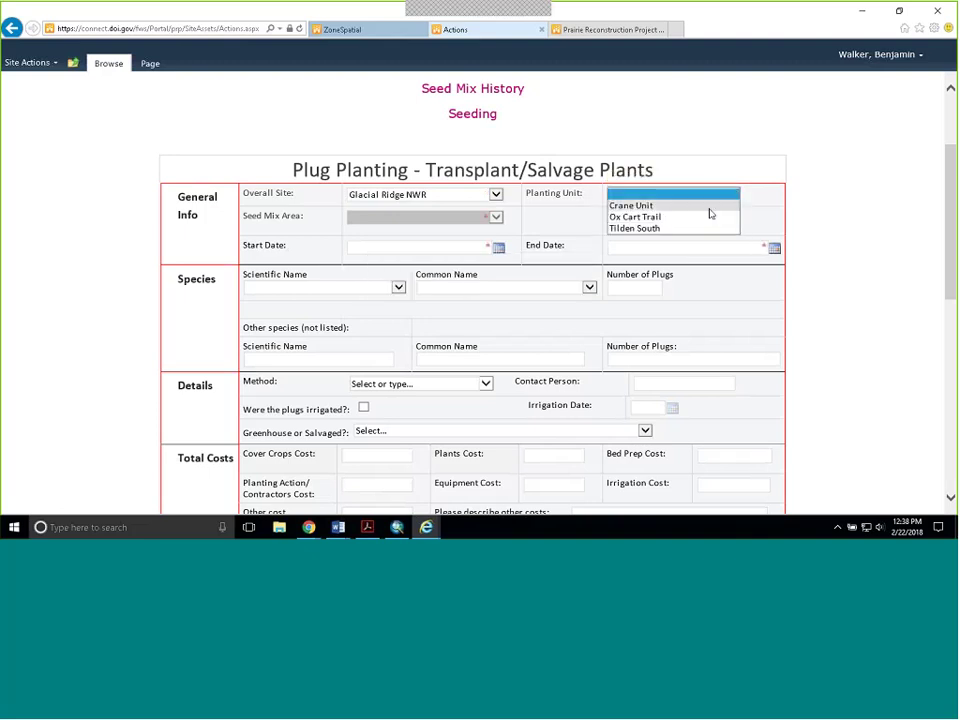
left_click(709, 212)
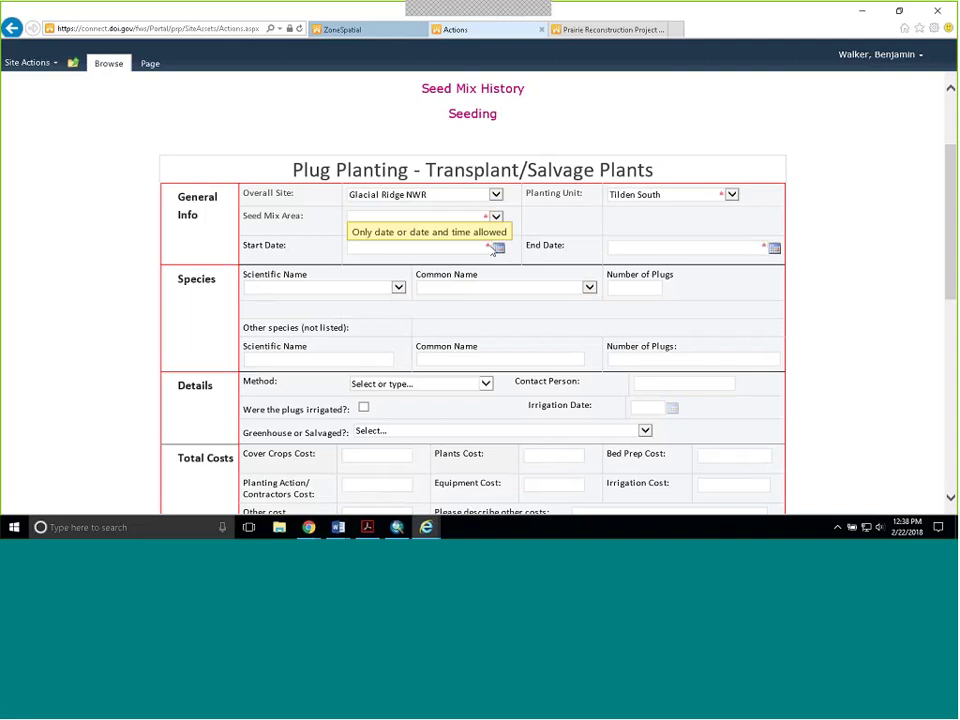
left_click(495, 217)
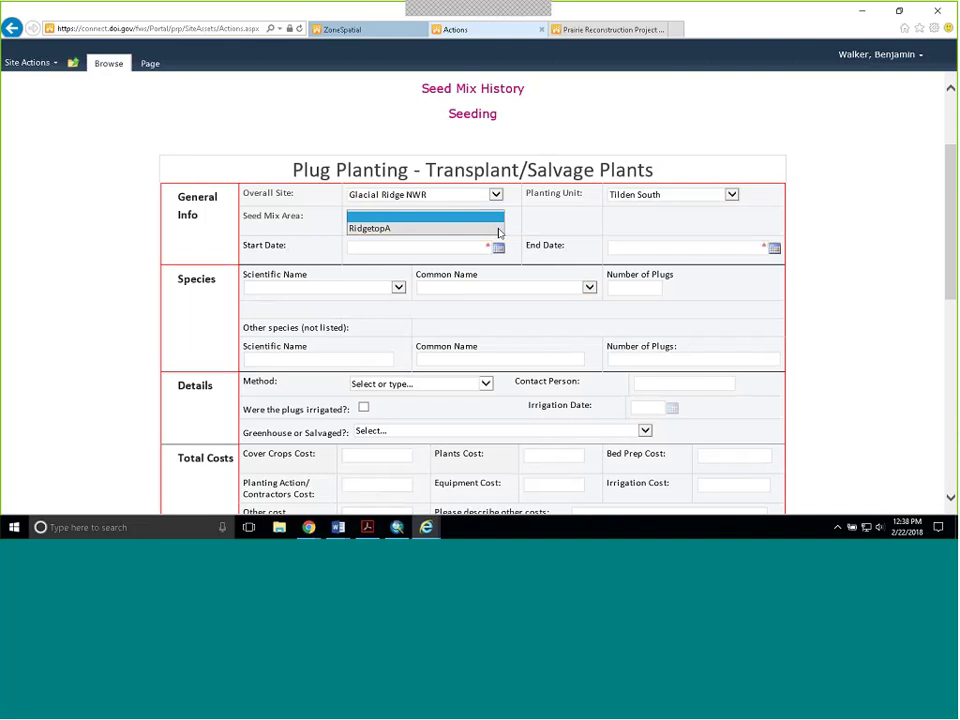
left_click(498, 229)
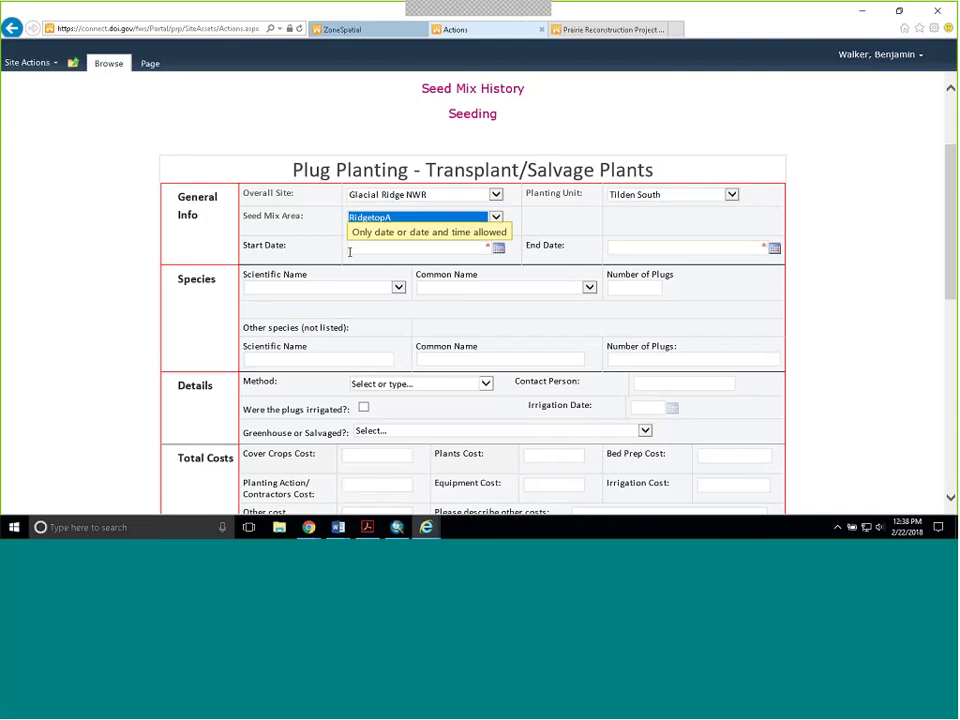
- Enter 50 plugs and select Bouteloua hirsuta (Hairy Grama) as the planted species
left_click(395, 288)
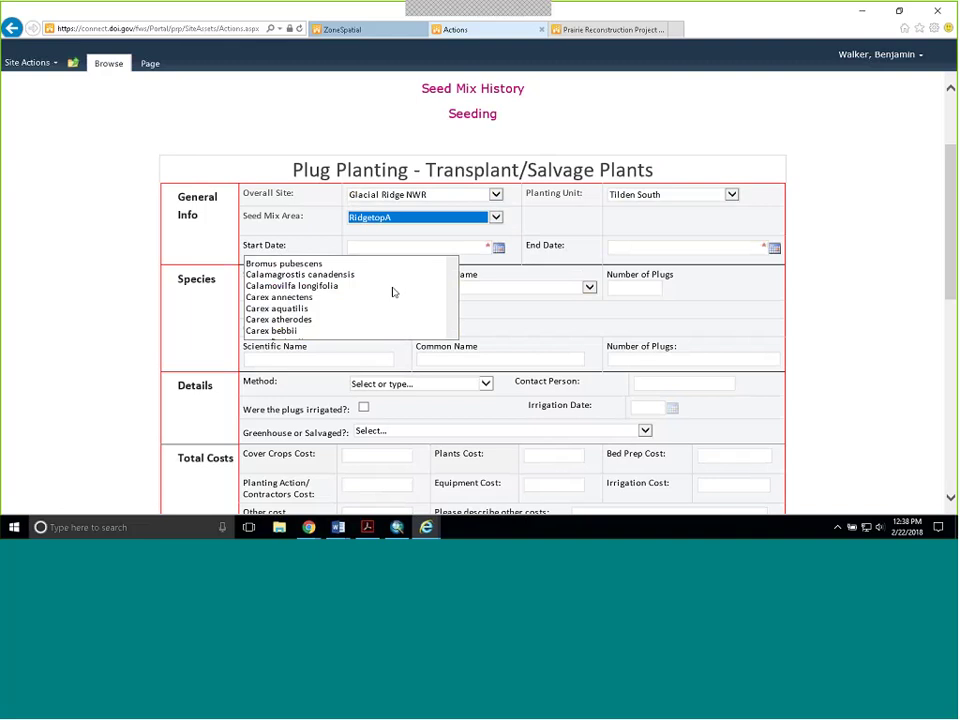
scroll(486, 309, "down", 4)
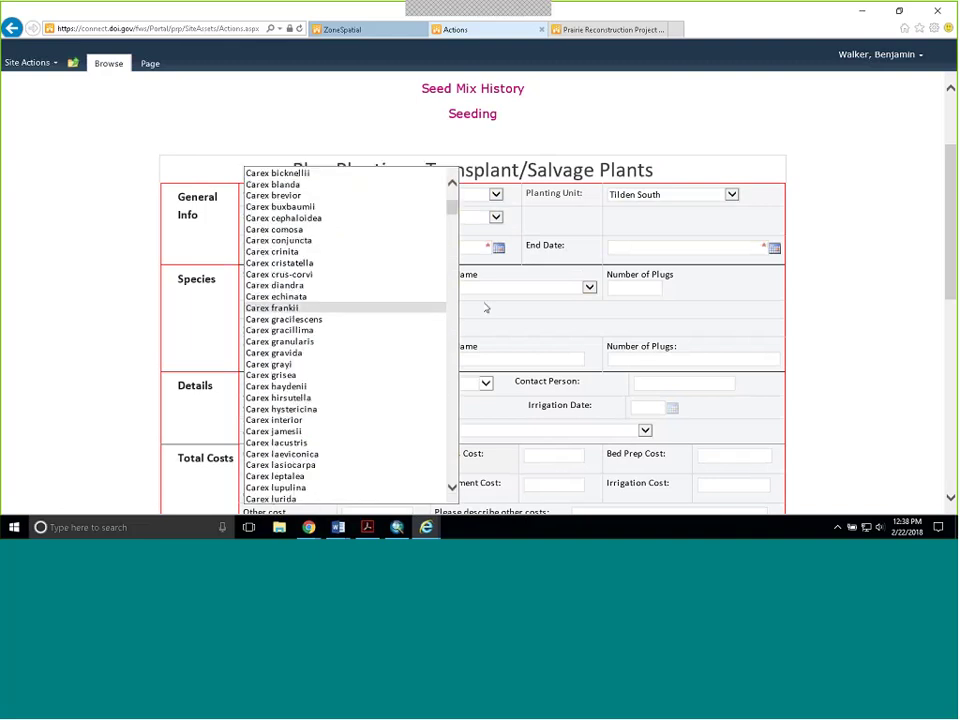
left_click(500, 312)
left_click(589, 287)
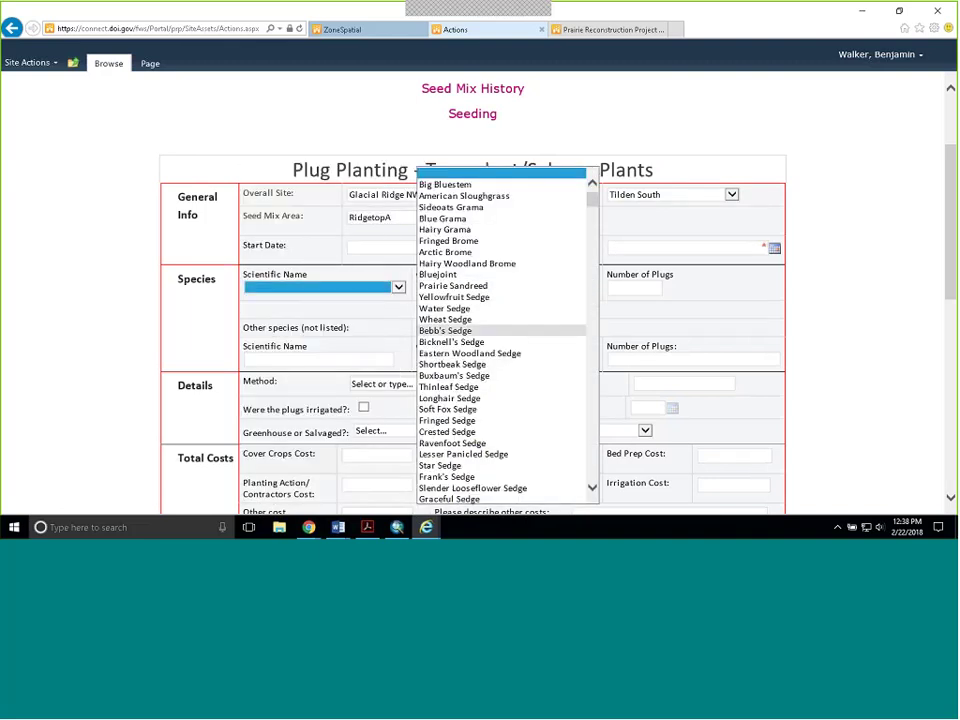
key("Tab")
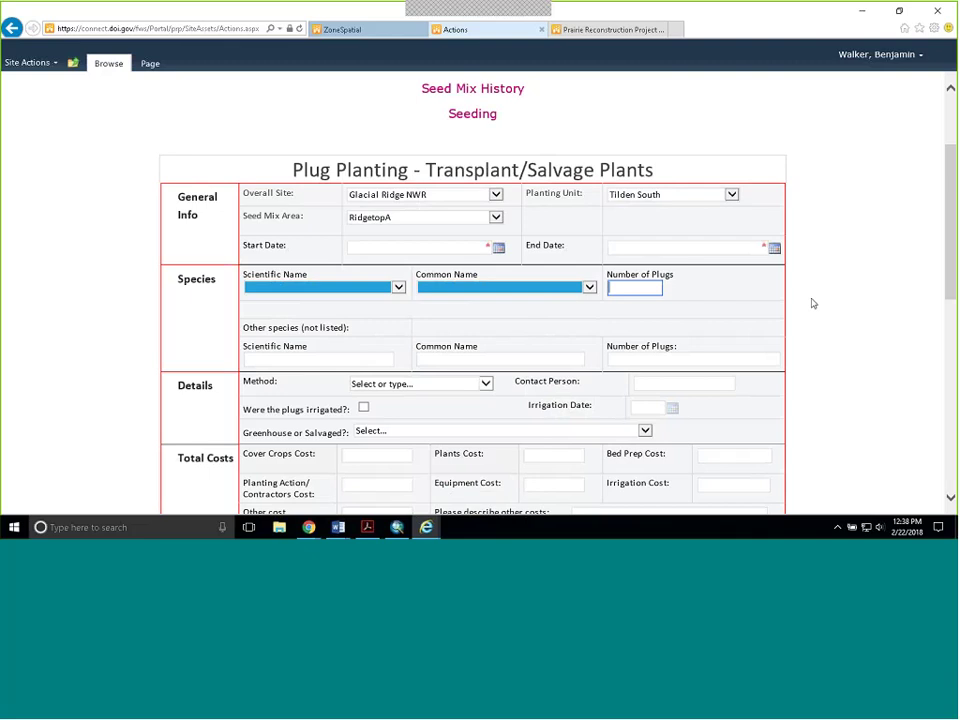
type("50")
scroll(754, 284, "down", 1)
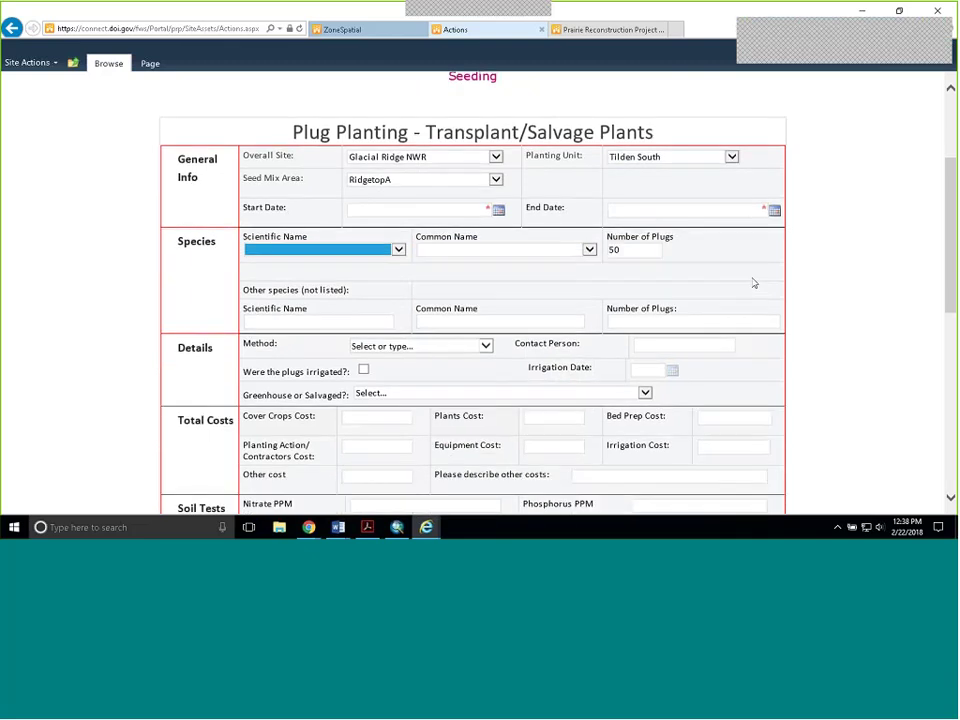
scroll(754, 284, "down", 2)
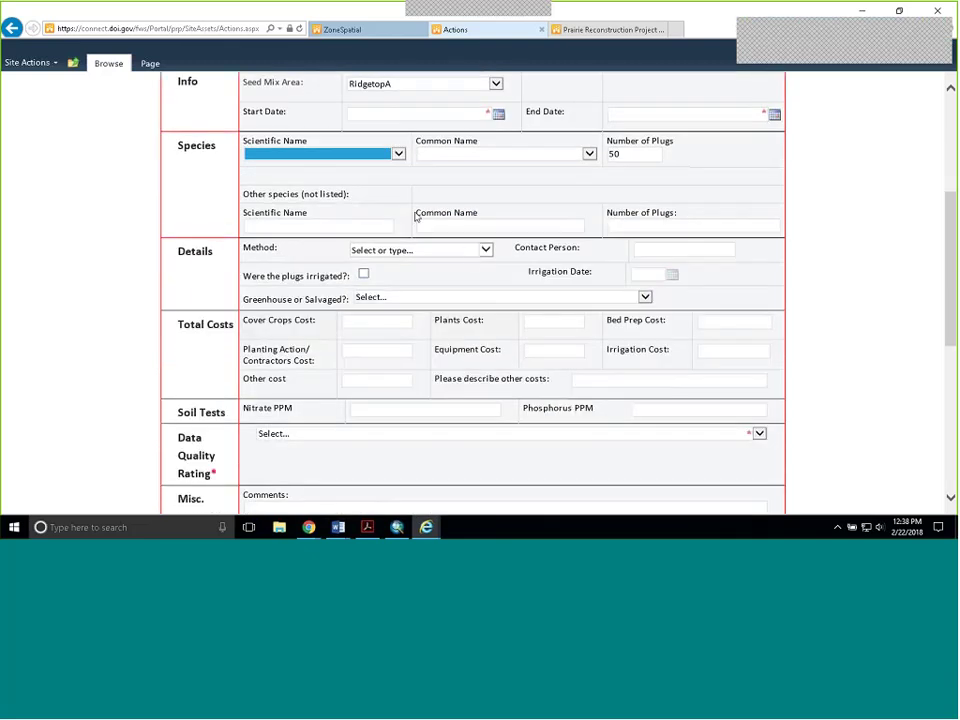
left_click(398, 153)
left_click(339, 214)
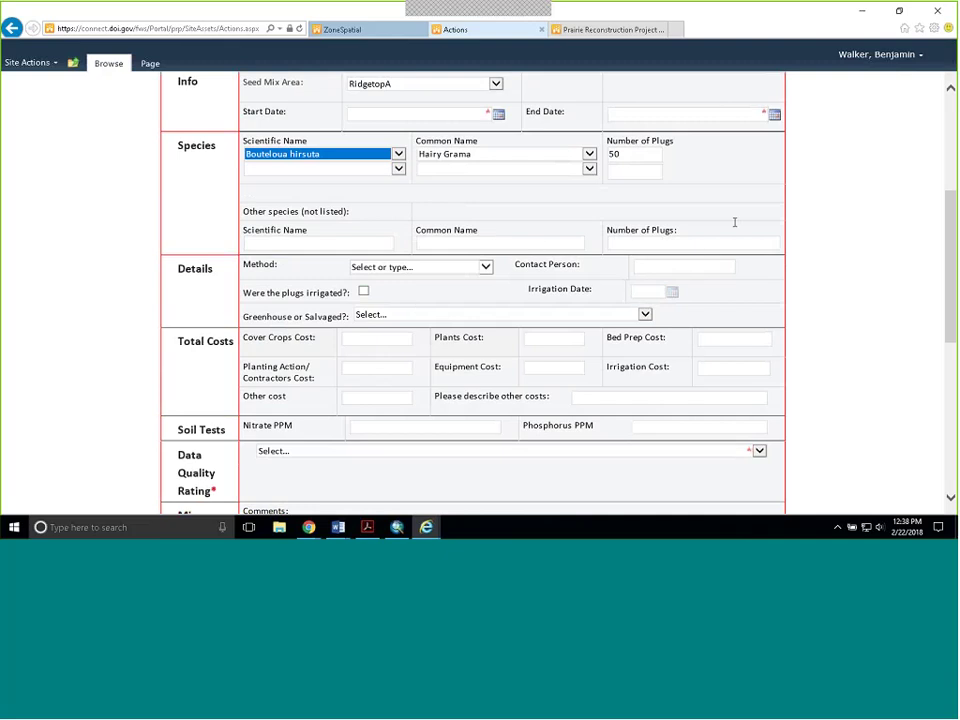
- Mark the plugs as irrigated, leaving method, greenhouse/salvaged and data quality rating unset
scroll(720, 225, "down", 1)
left_click(488, 199)
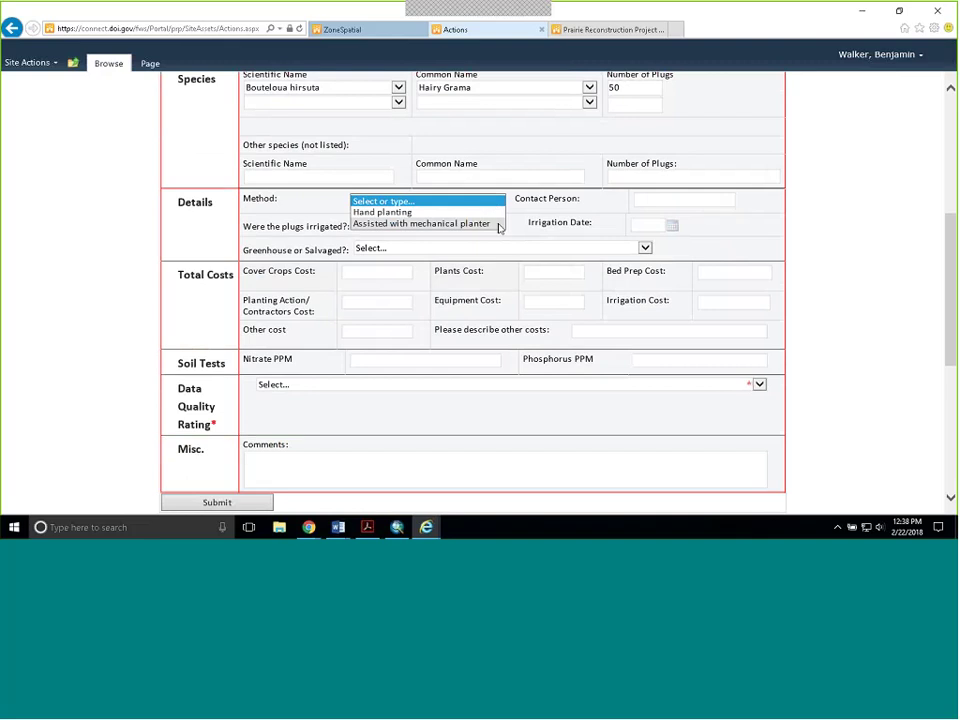
left_click(690, 201)
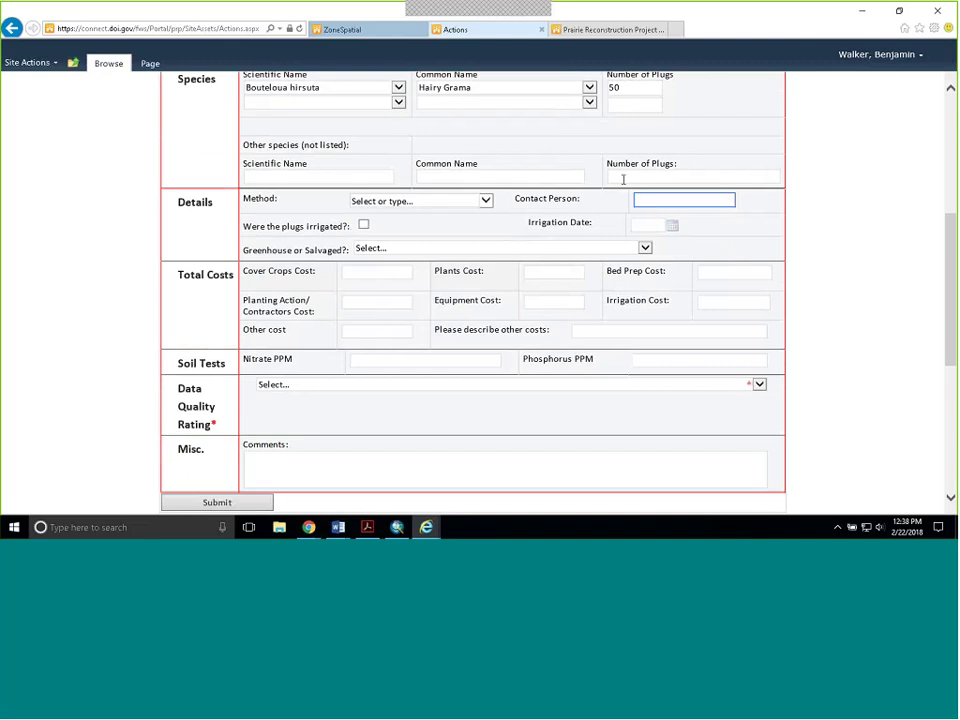
left_click(364, 226)
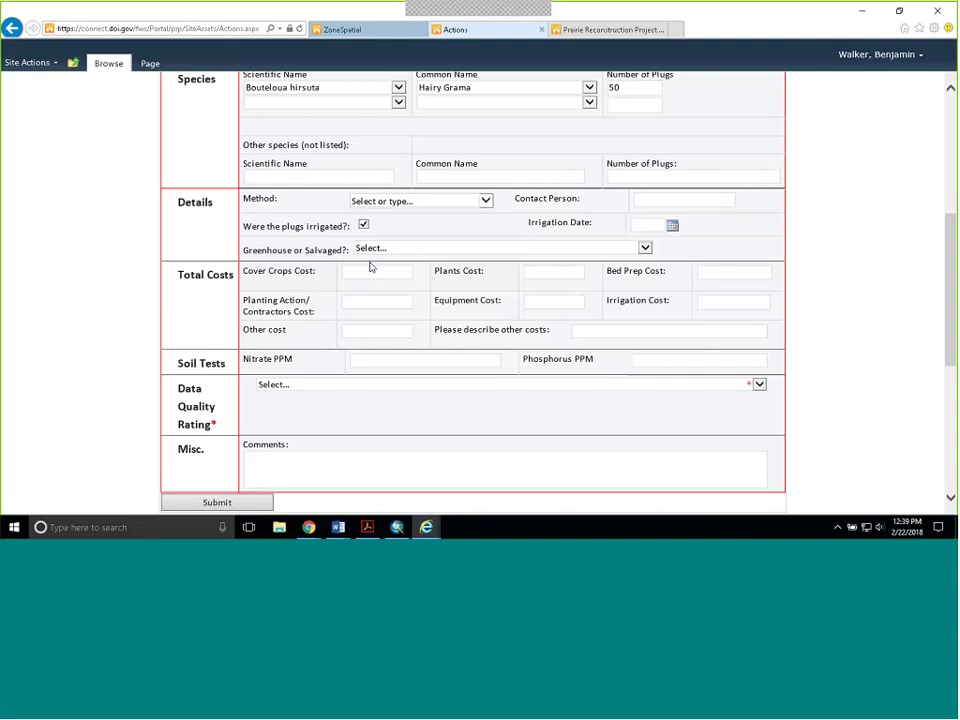
left_click(640, 250)
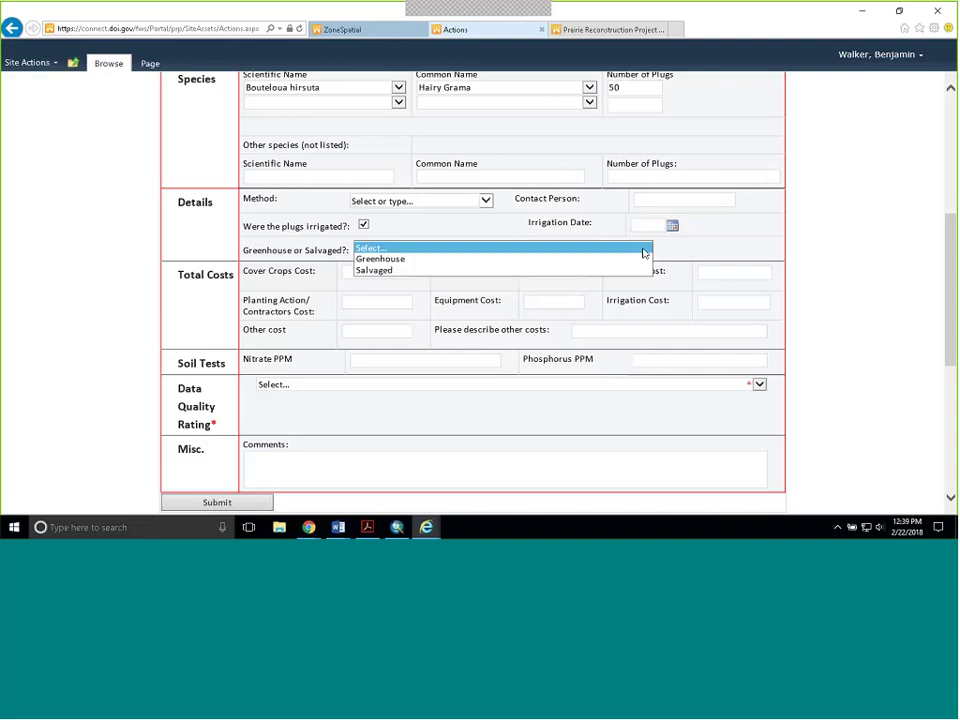
left_click(652, 255)
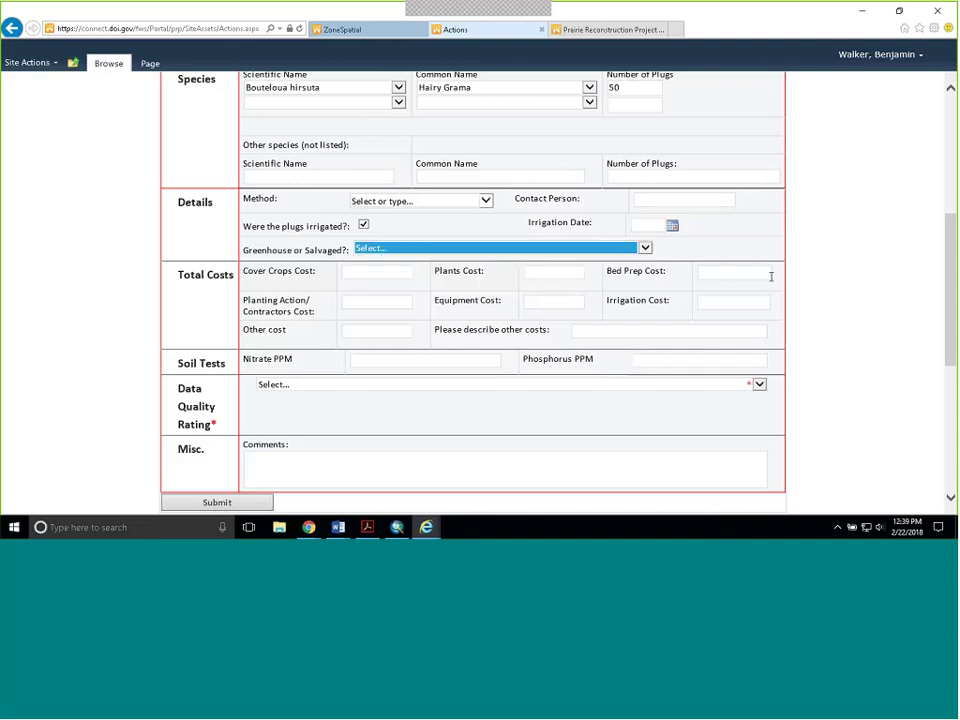
left_click(366, 317)
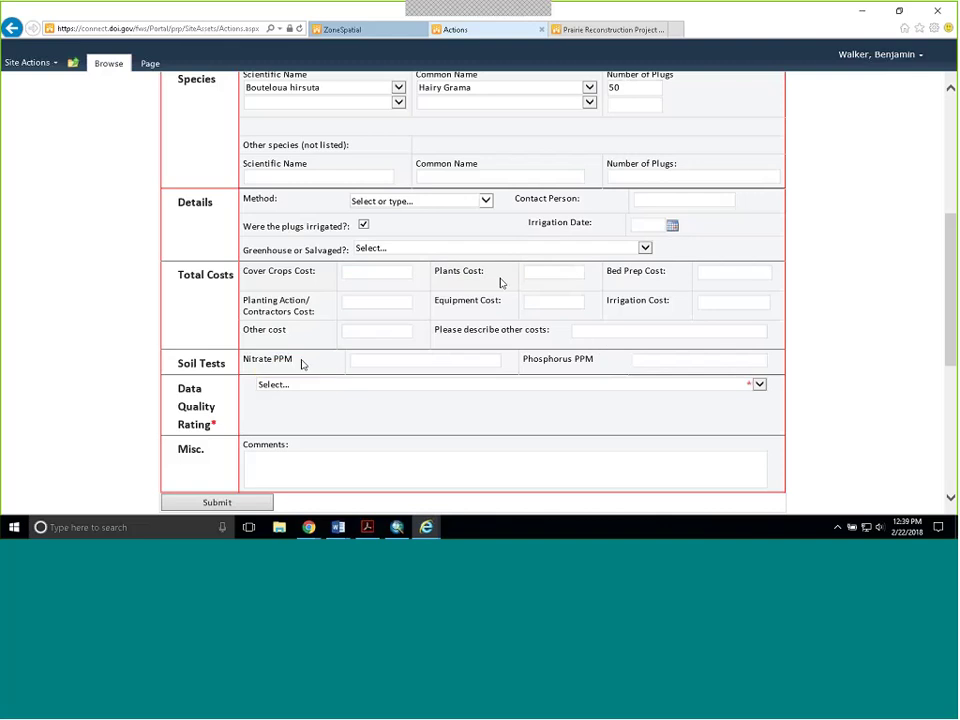
left_click(733, 388)
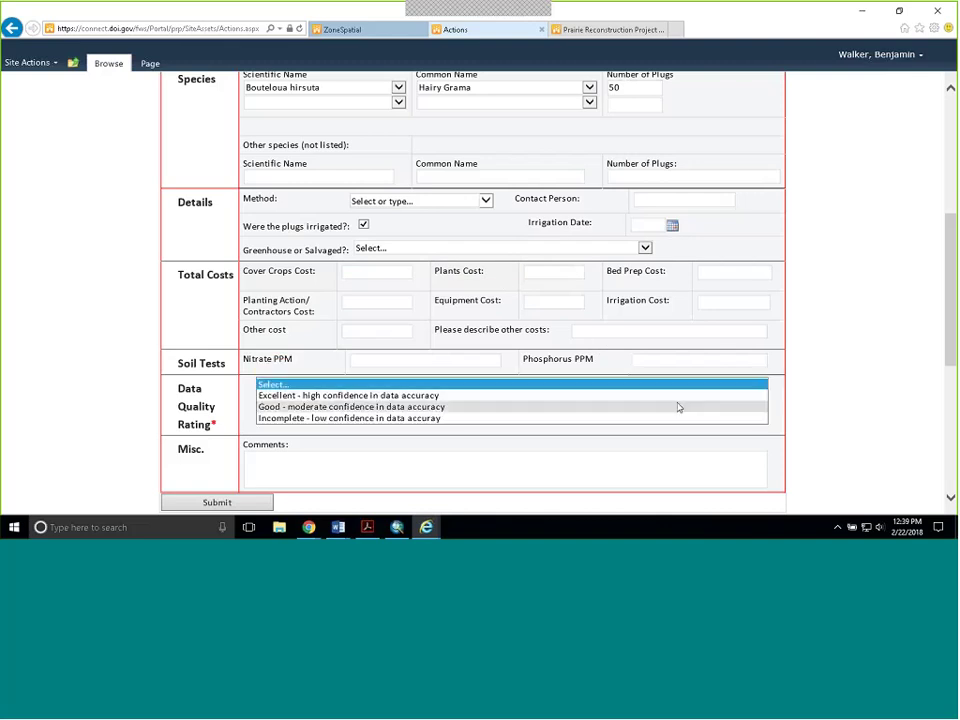
left_click(857, 369)
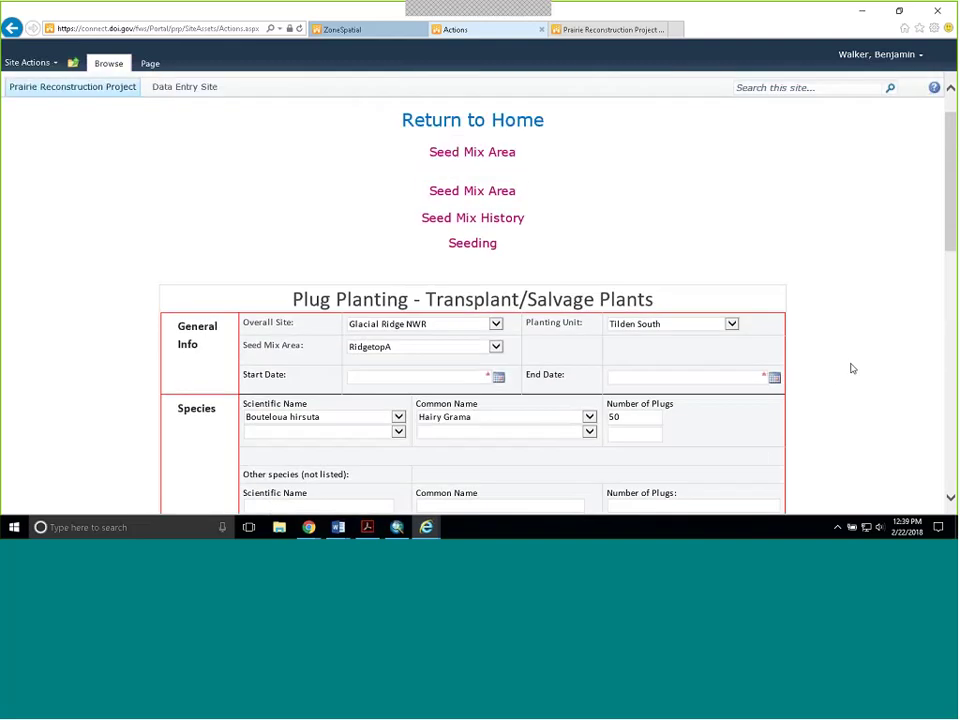
- Return to the data entry home page and open the Management Actions (mgmt2) page
left_click(508, 163)
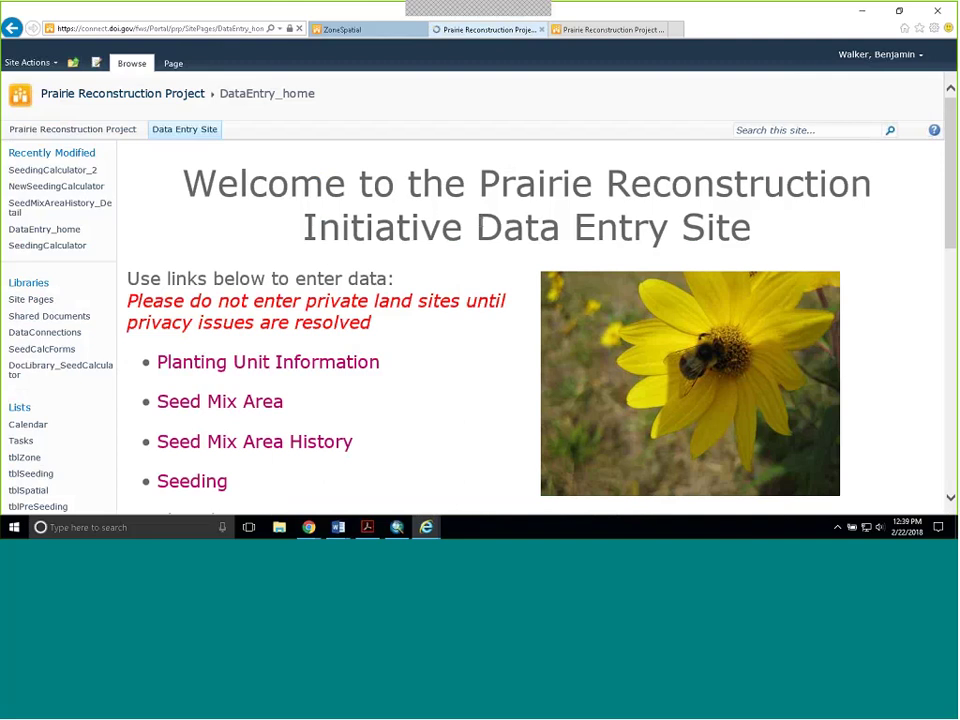
scroll(480, 222, "down", 1)
scroll(480, 222, "down", 2)
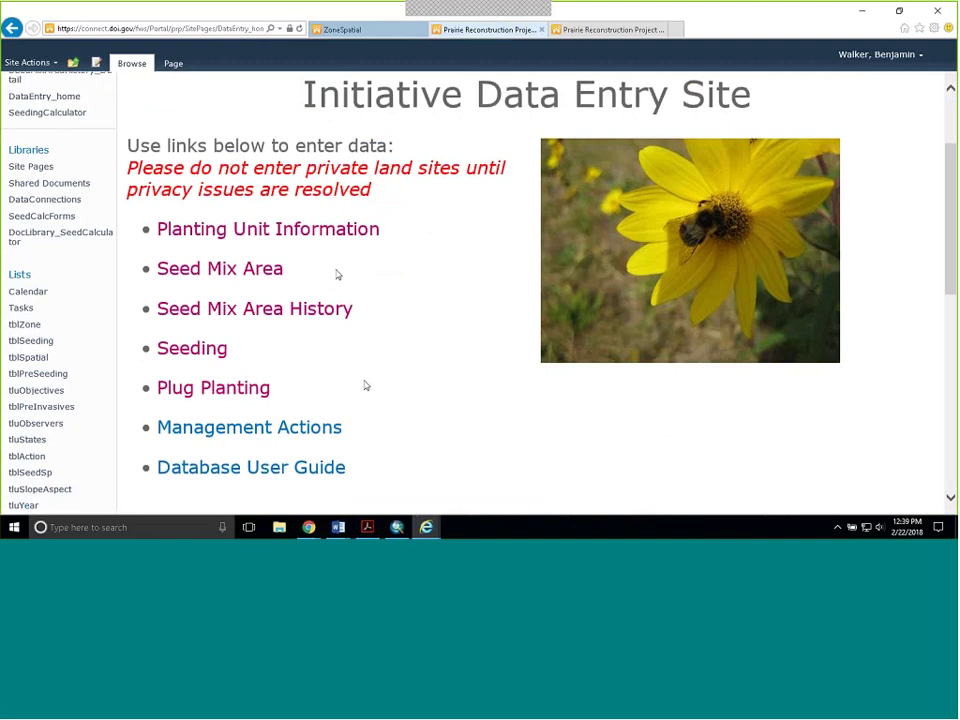
left_click(254, 430)
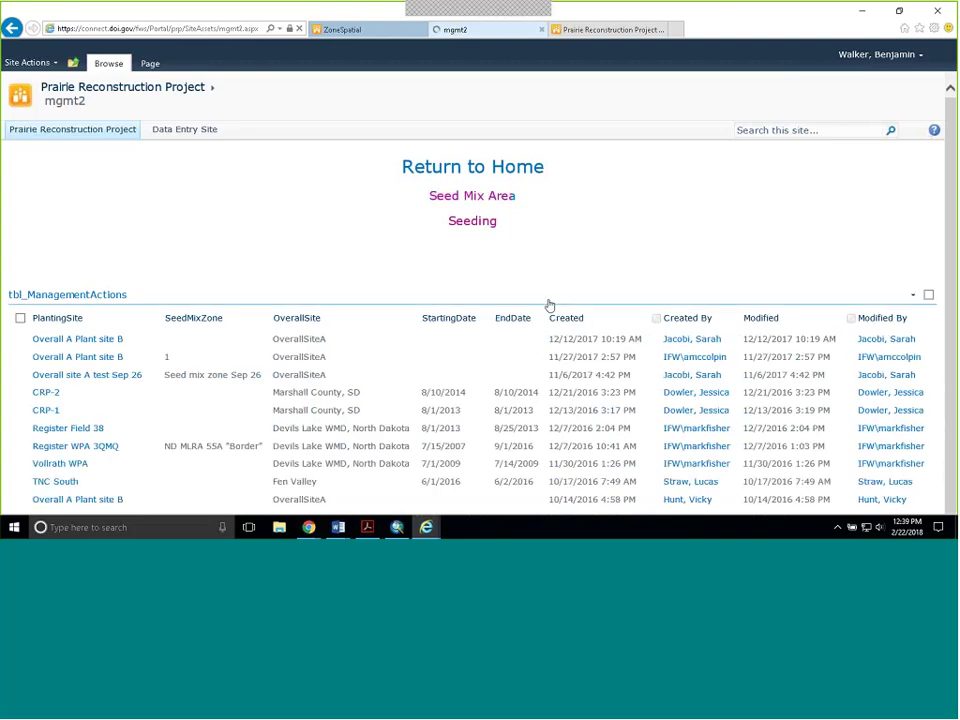
- Set Overall Site to Glacial Ridge NWR, Planting Unit to Tilden South, and enter the contact's name
scroll(557, 289, "down", 3)
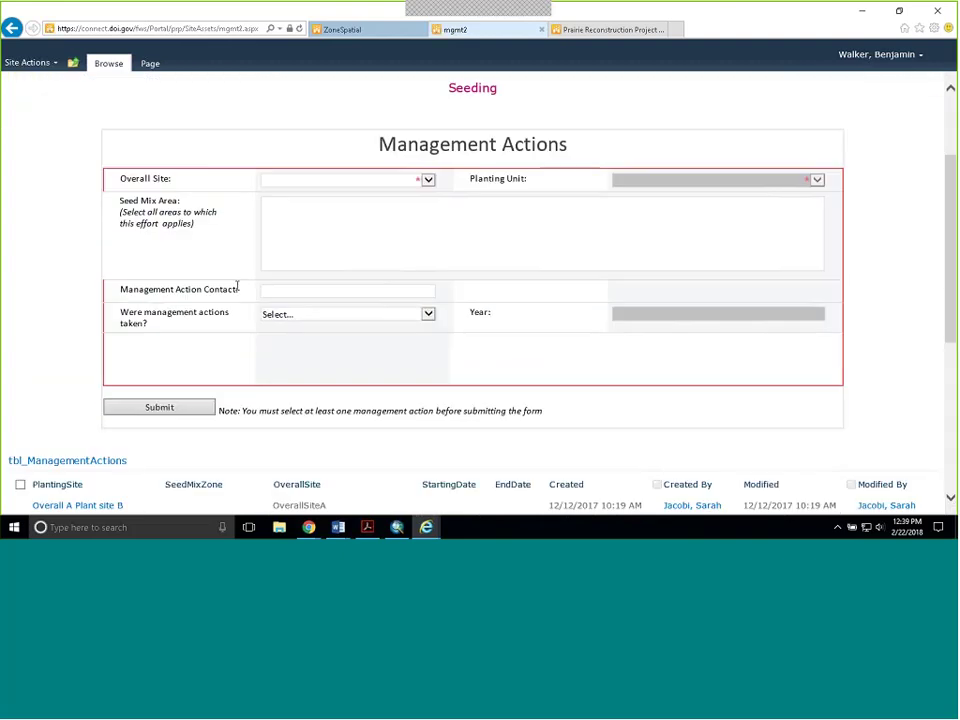
left_click(428, 180)
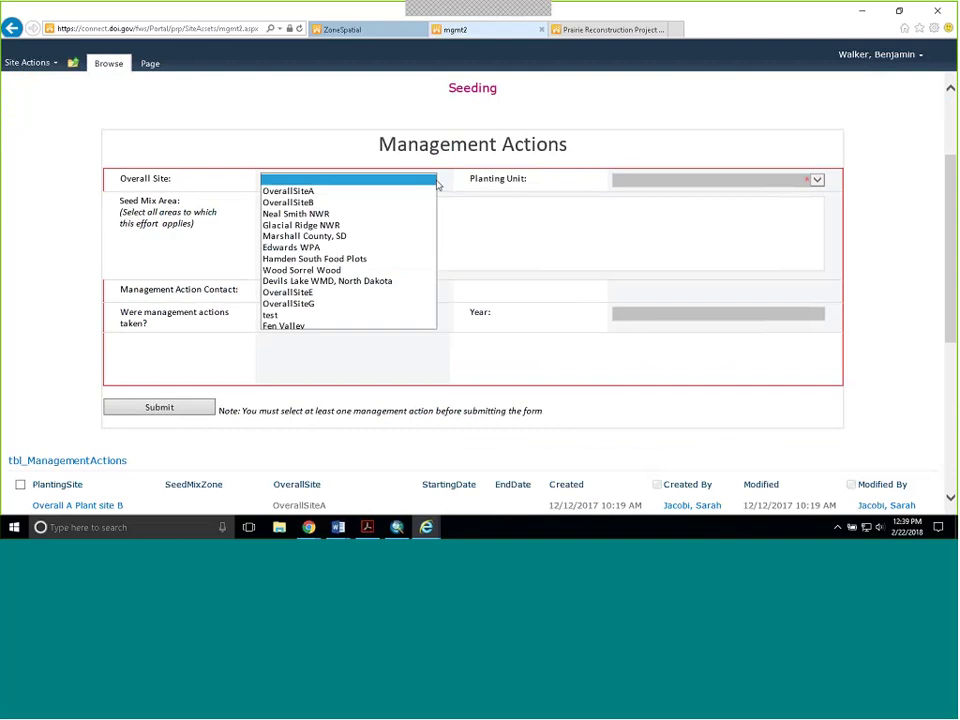
left_click(373, 225)
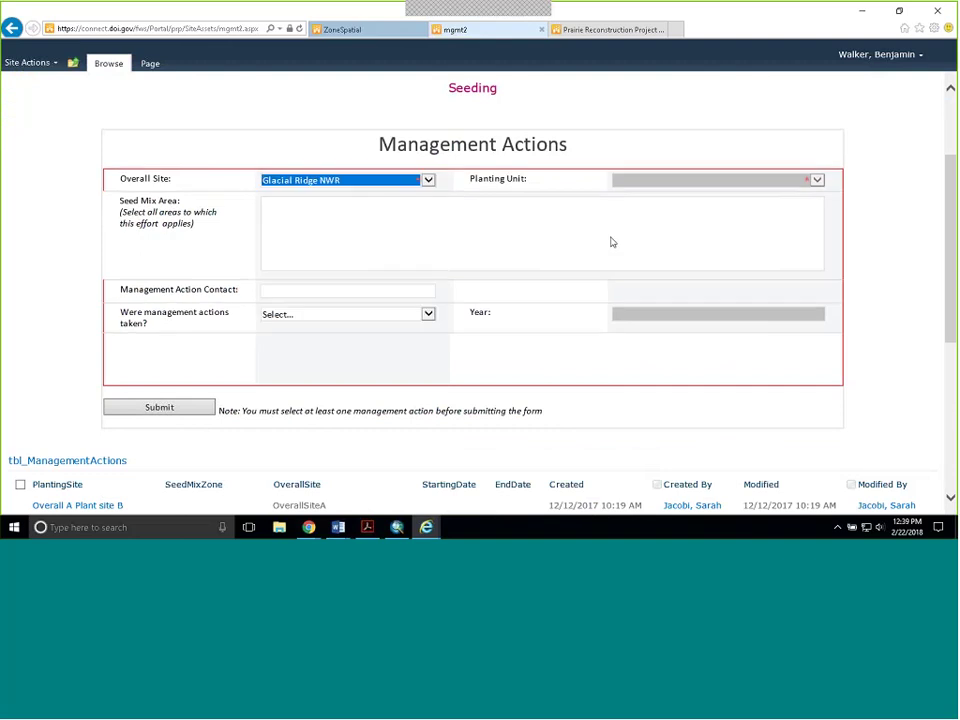
left_click(817, 180)
left_click(640, 191)
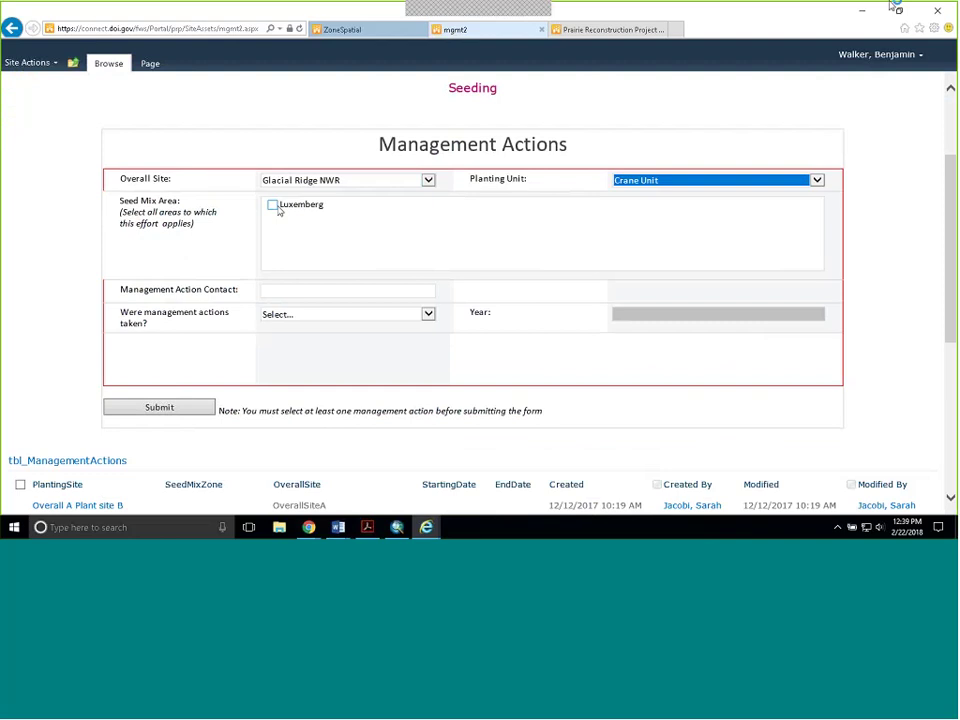
left_click(819, 181)
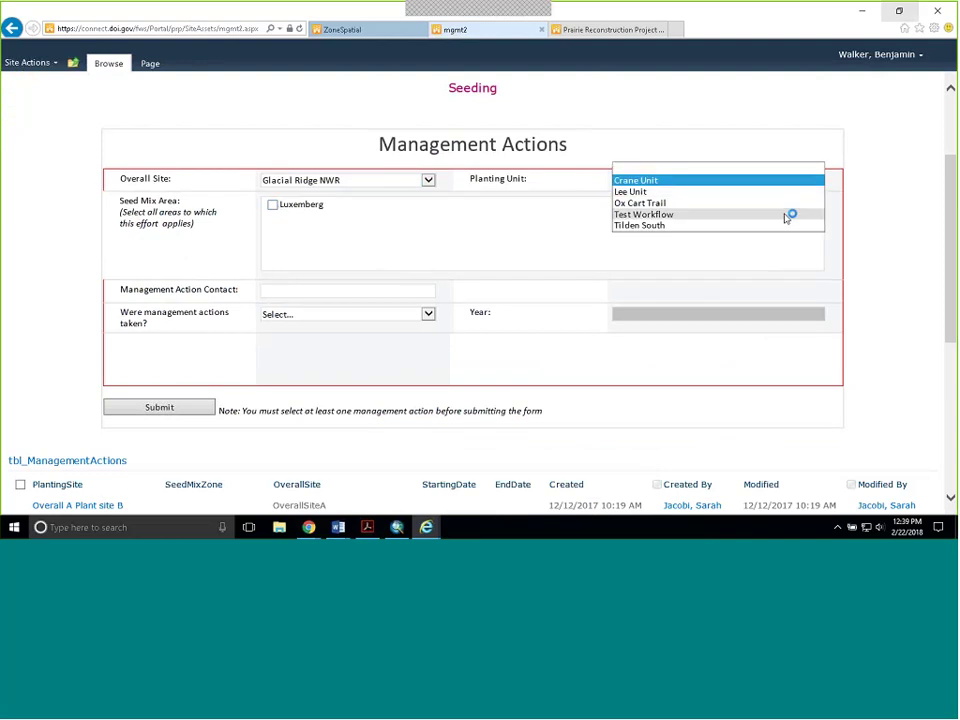
left_click(790, 225)
left_click(818, 182)
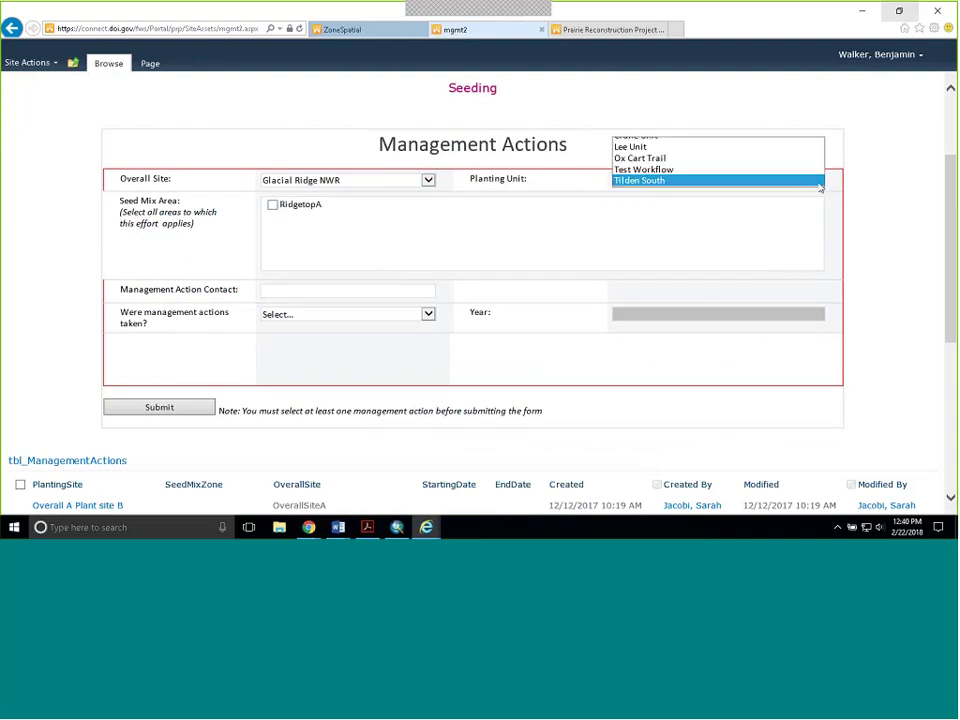
left_click(797, 150)
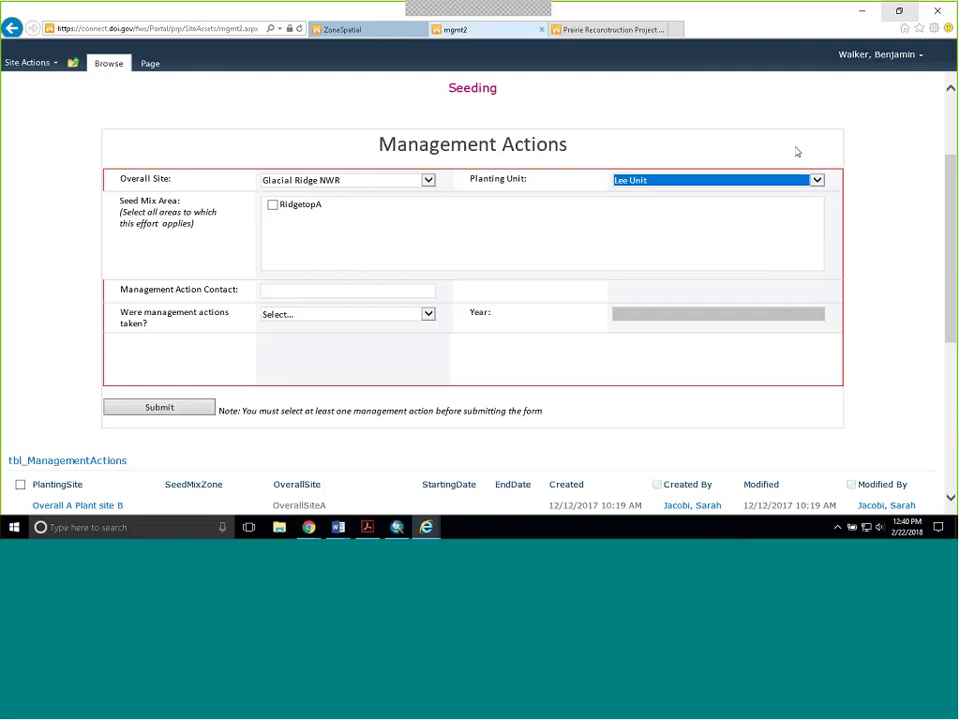
left_click(818, 181)
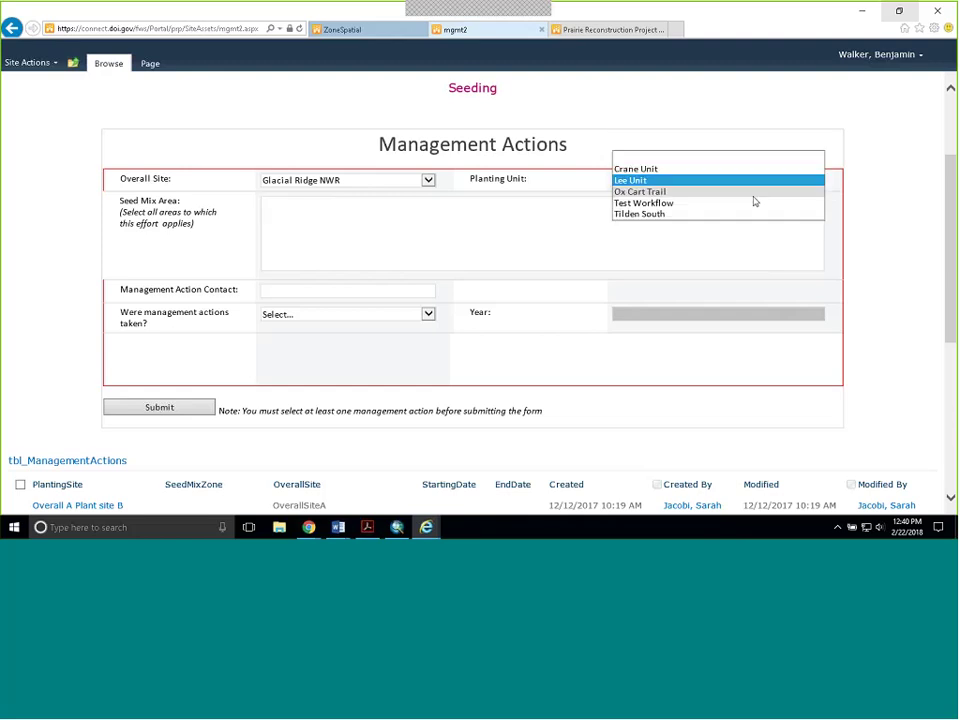
left_click(741, 213)
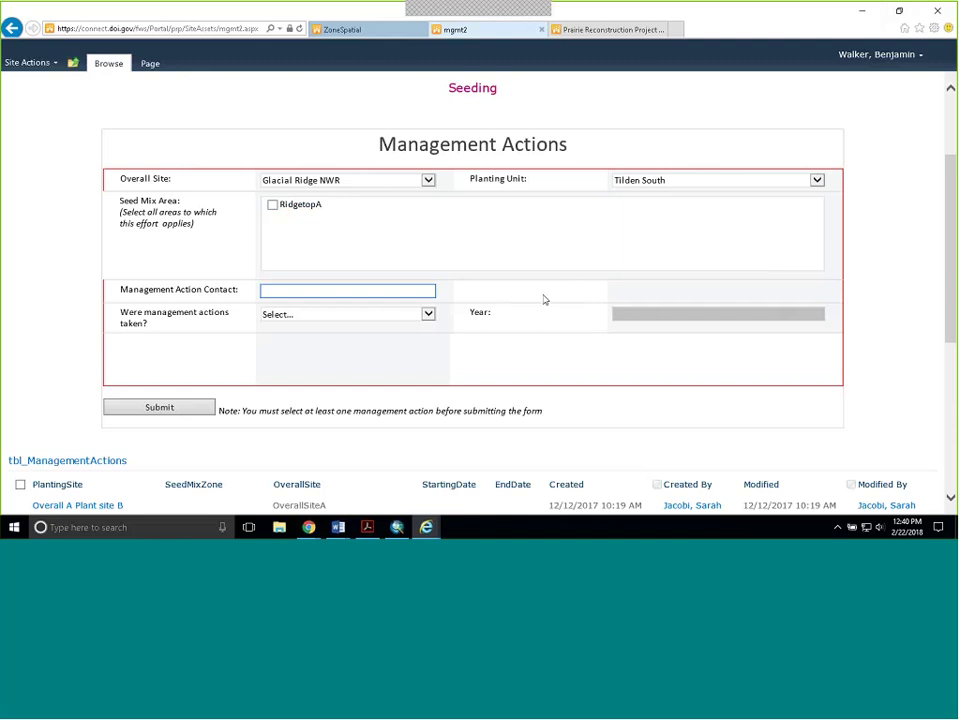
- Answer that management actions were taken and tick Woody Removal and Herbicide
left_click(378, 316)
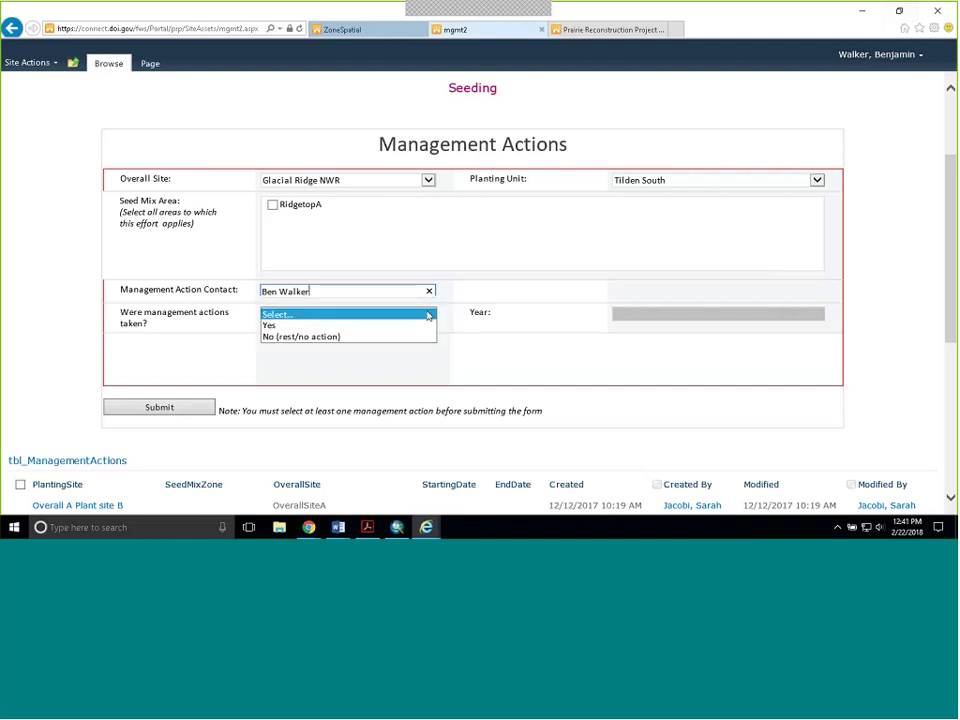
left_click(432, 318)
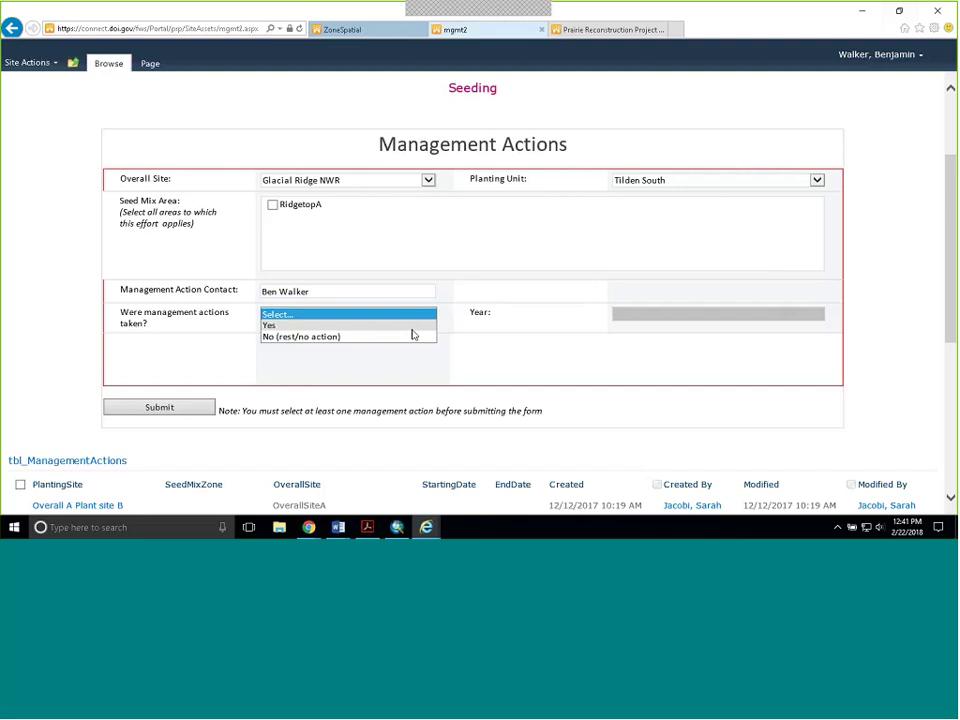
left_click(340, 326)
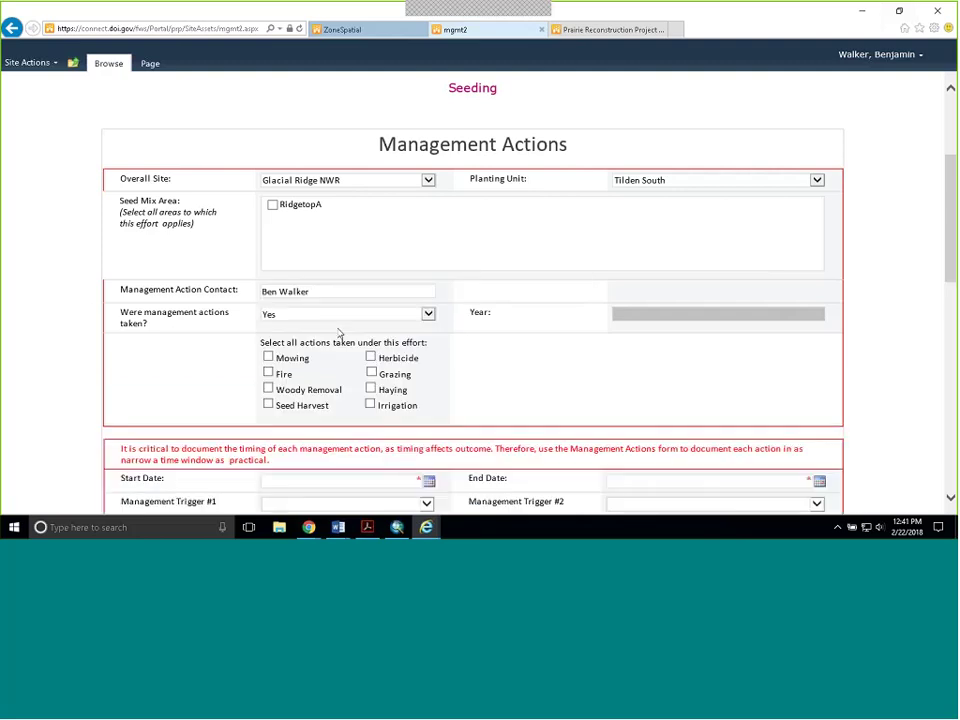
scroll(662, 308, "down", 1)
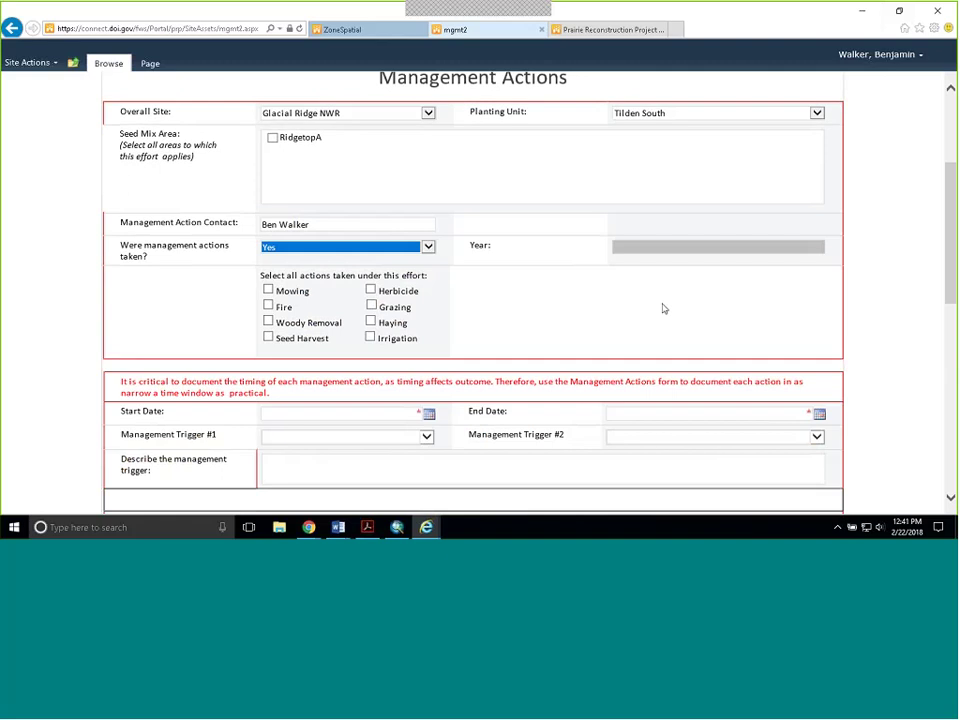
scroll(318, 270, "down", 1)
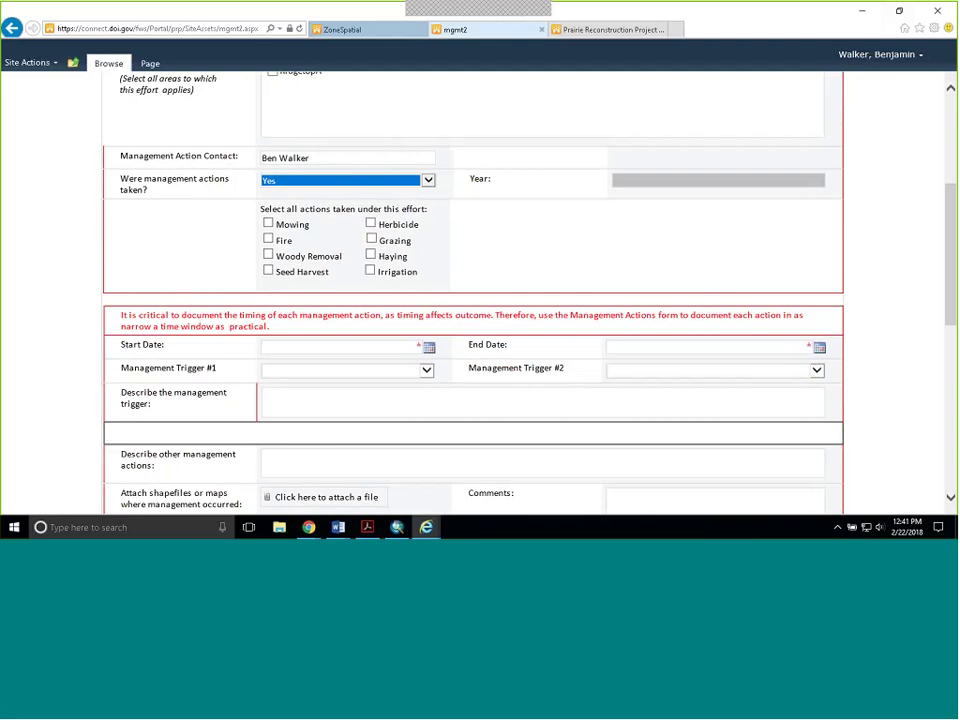
left_click(268, 254)
left_click(371, 224)
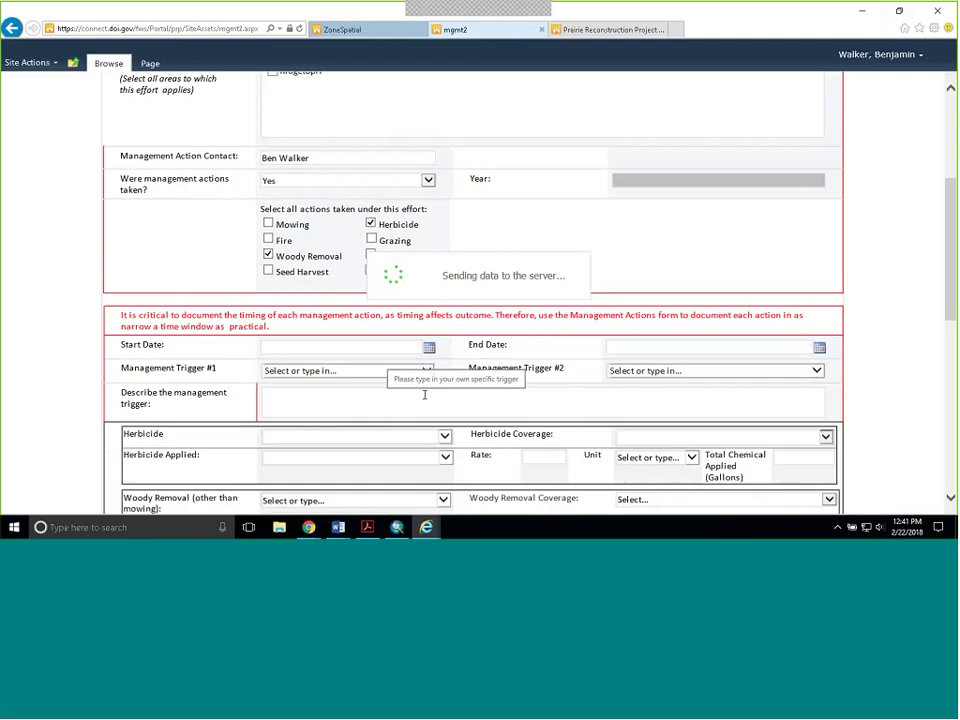
scroll(371, 274, "down", 2)
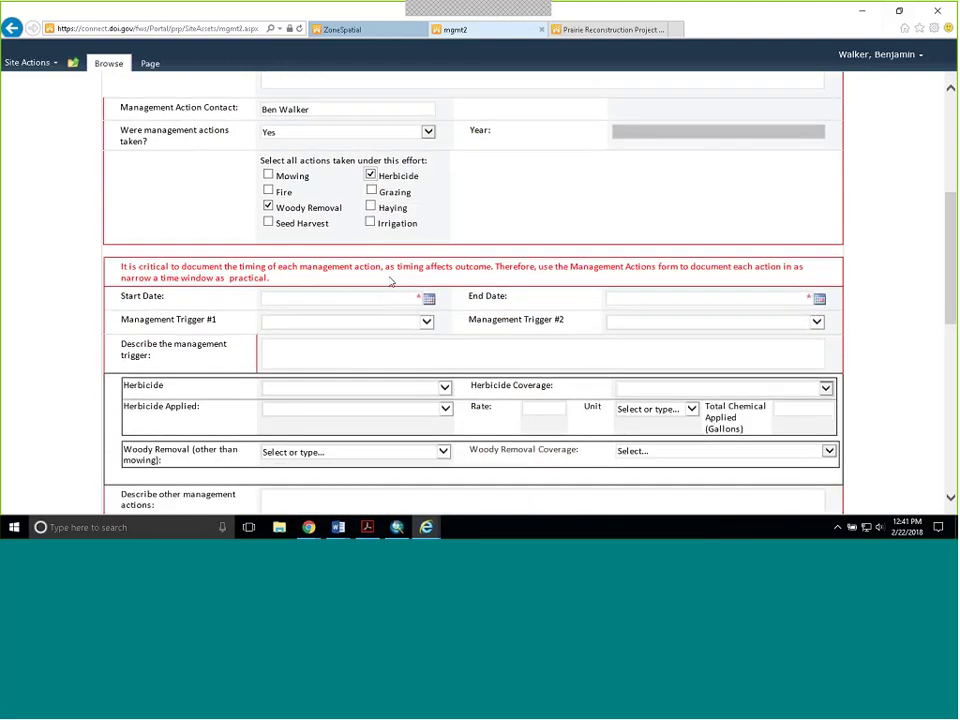
scroll(391, 320, "down", 1)
scroll(391, 320, "down", 1)
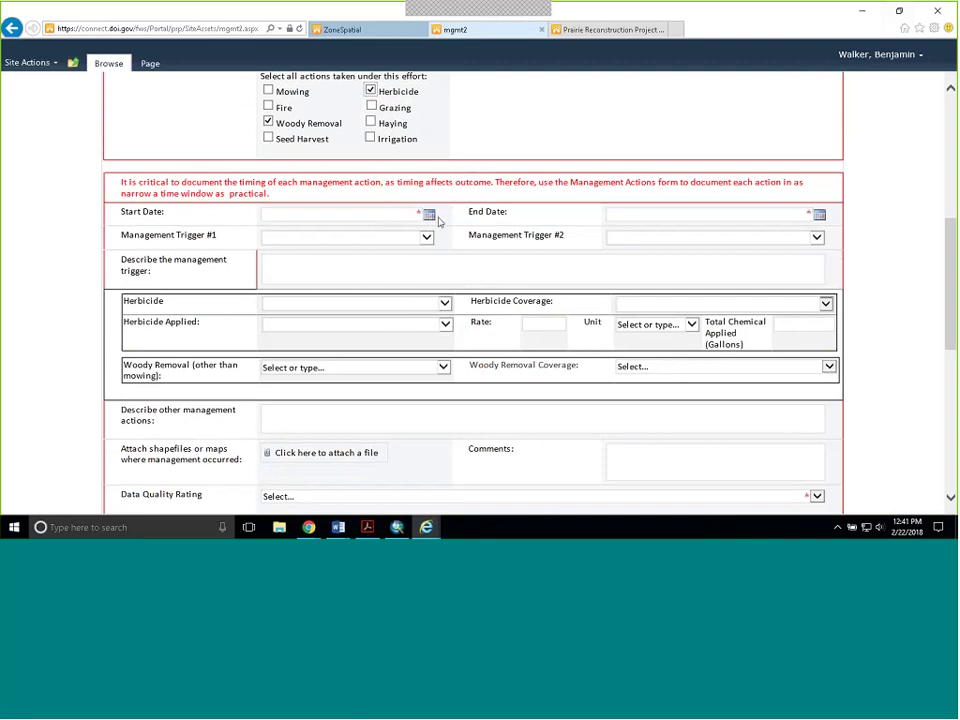
- Set Trigger #1 to High composition of invasive species and Trigger #2 to Low native species cover
left_click(353, 235)
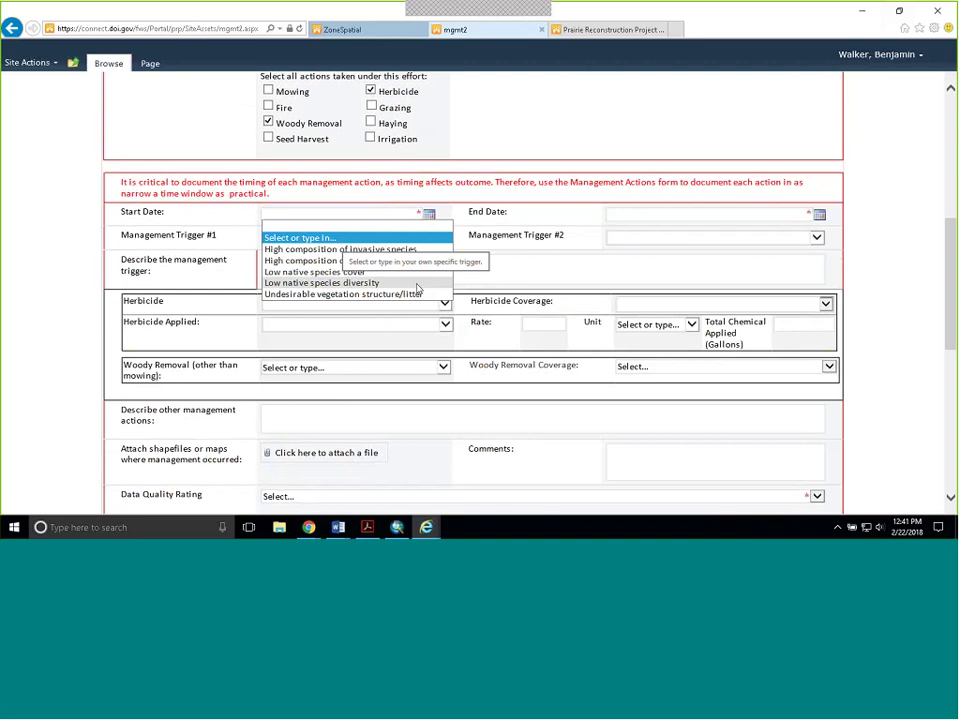
left_click(385, 249)
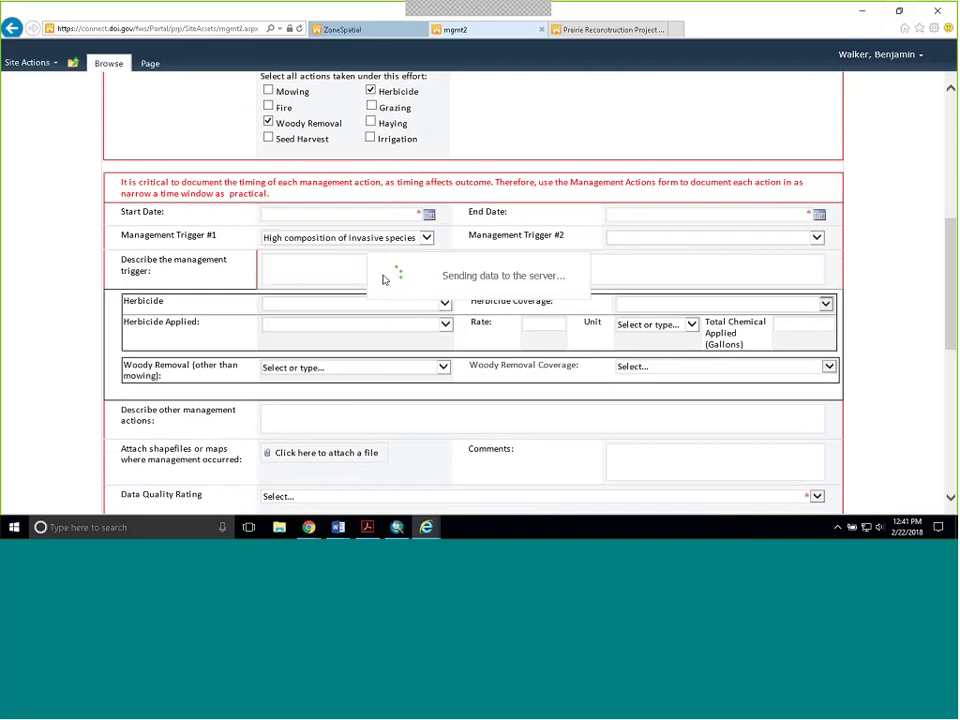
left_click(820, 239)
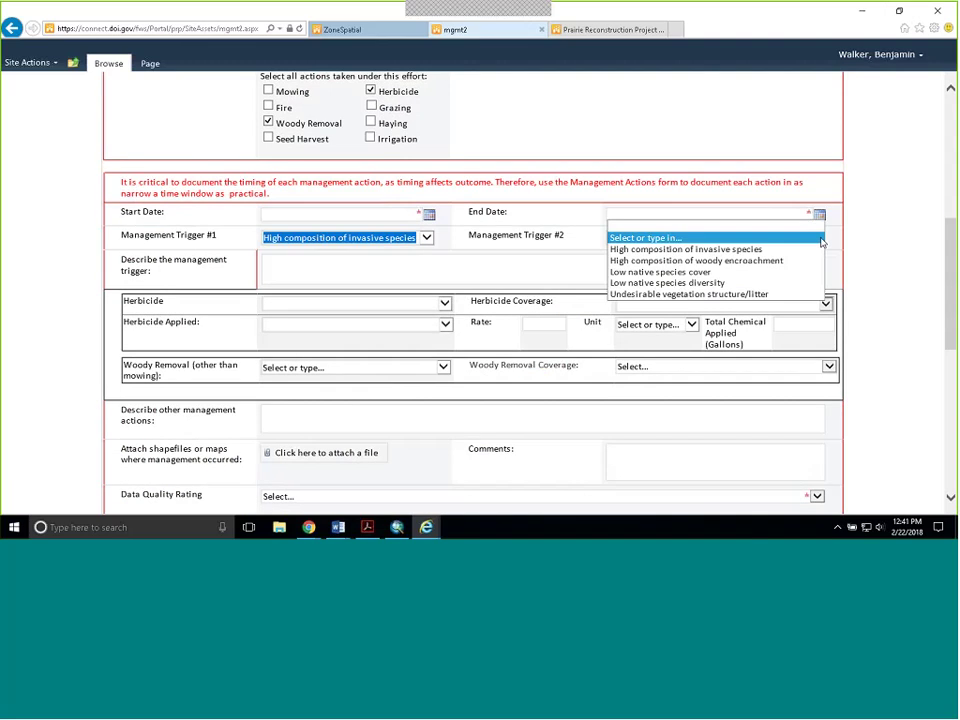
left_click(780, 274)
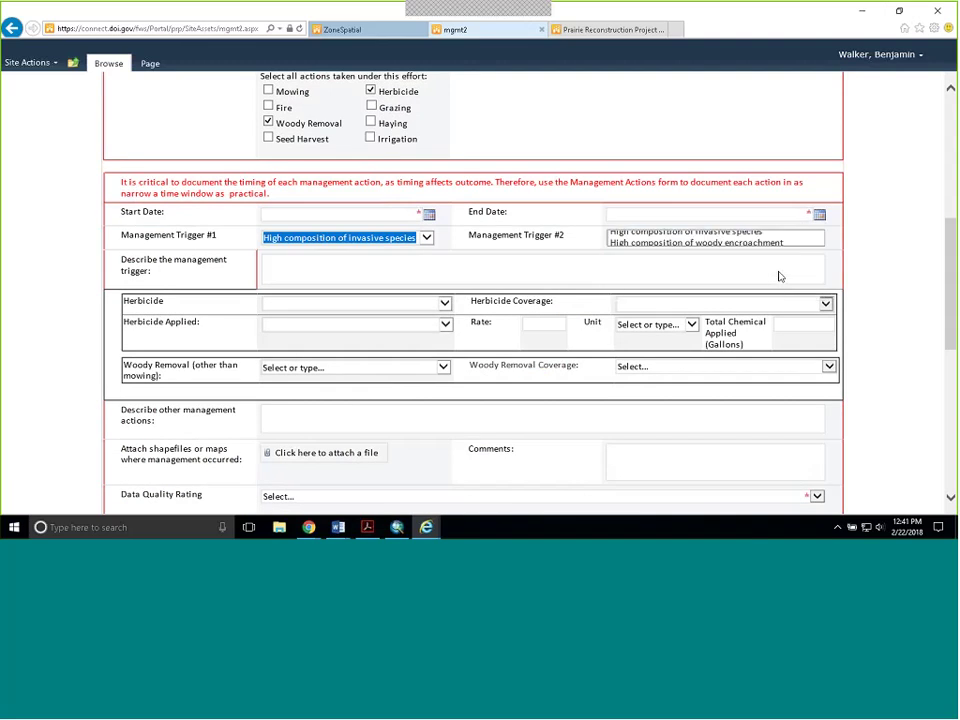
left_click(318, 277)
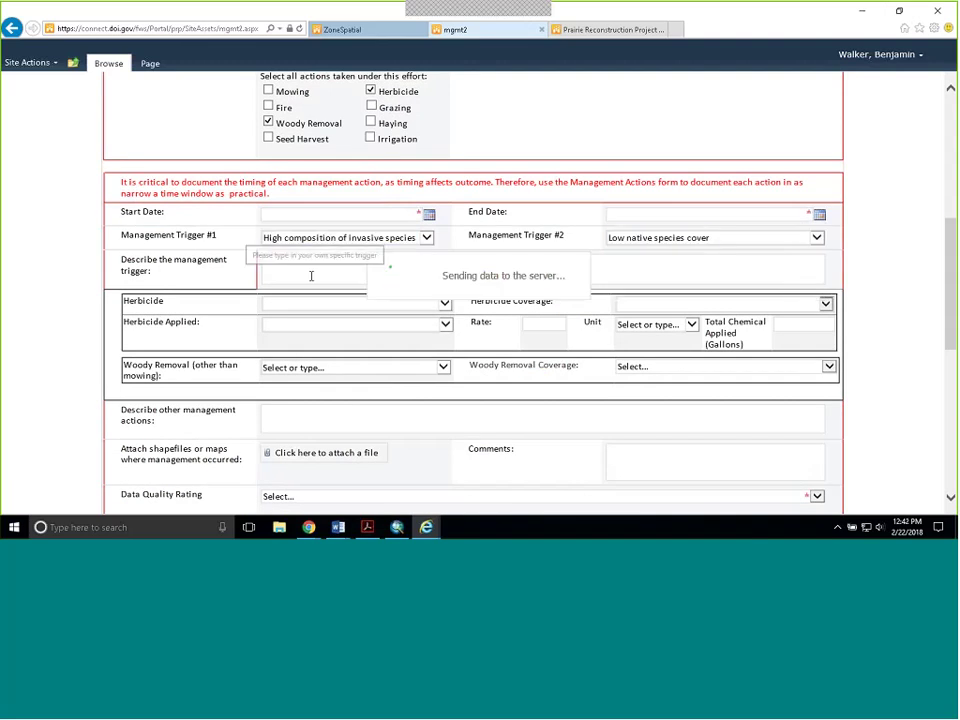
left_click(505, 280)
scroll(505, 295, "down", 1)
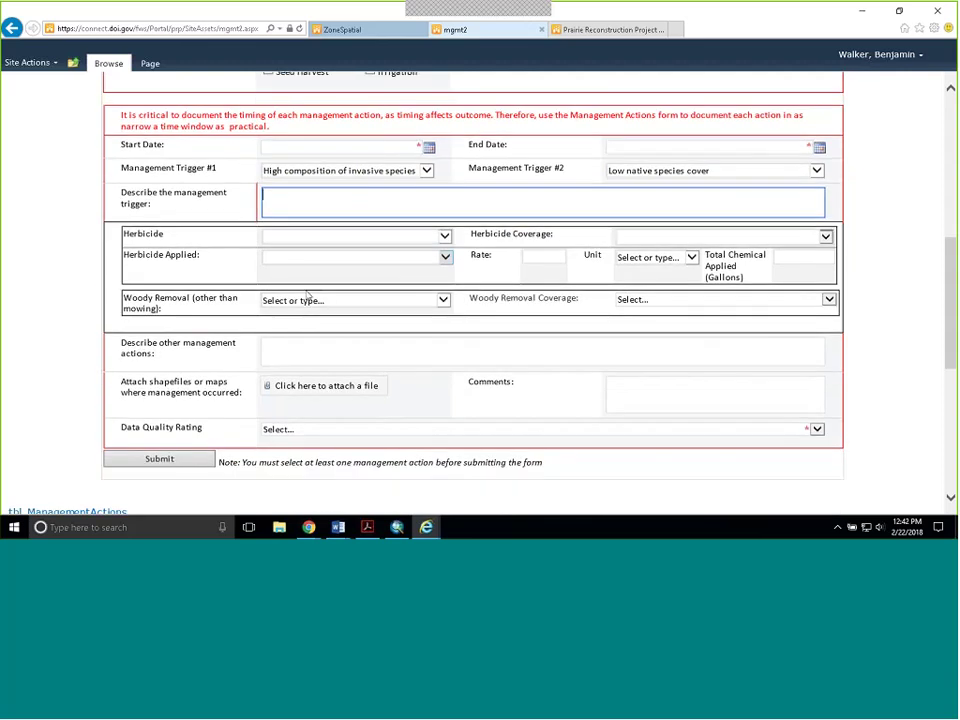
left_click(444, 236)
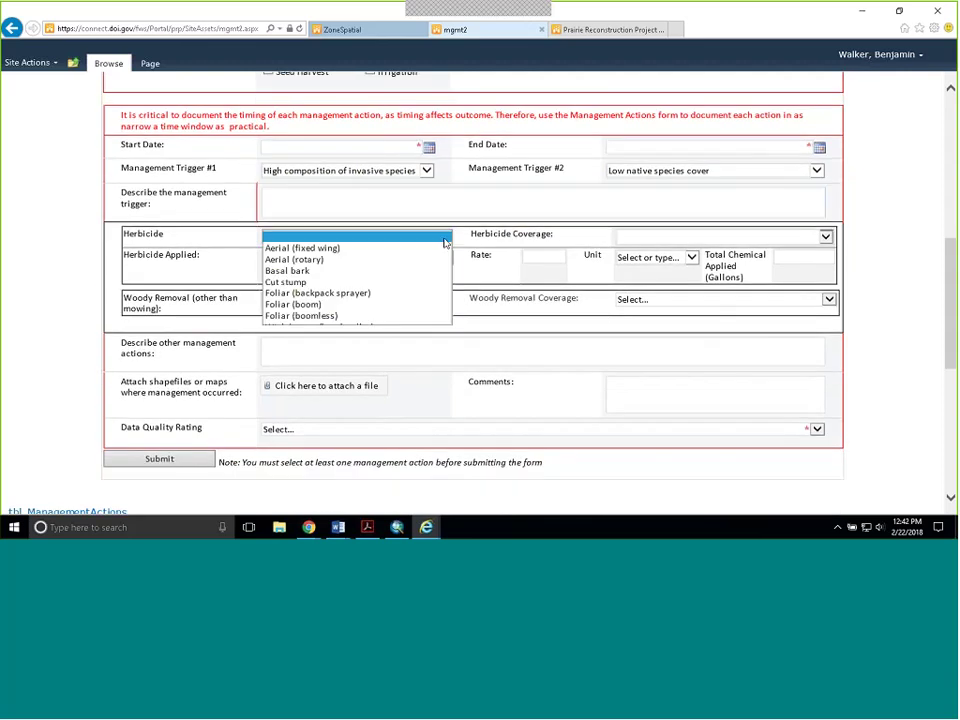
- Choose Cut stump as the herbicide method and browse Herbicide Applied without selecting a product
left_click(413, 284)
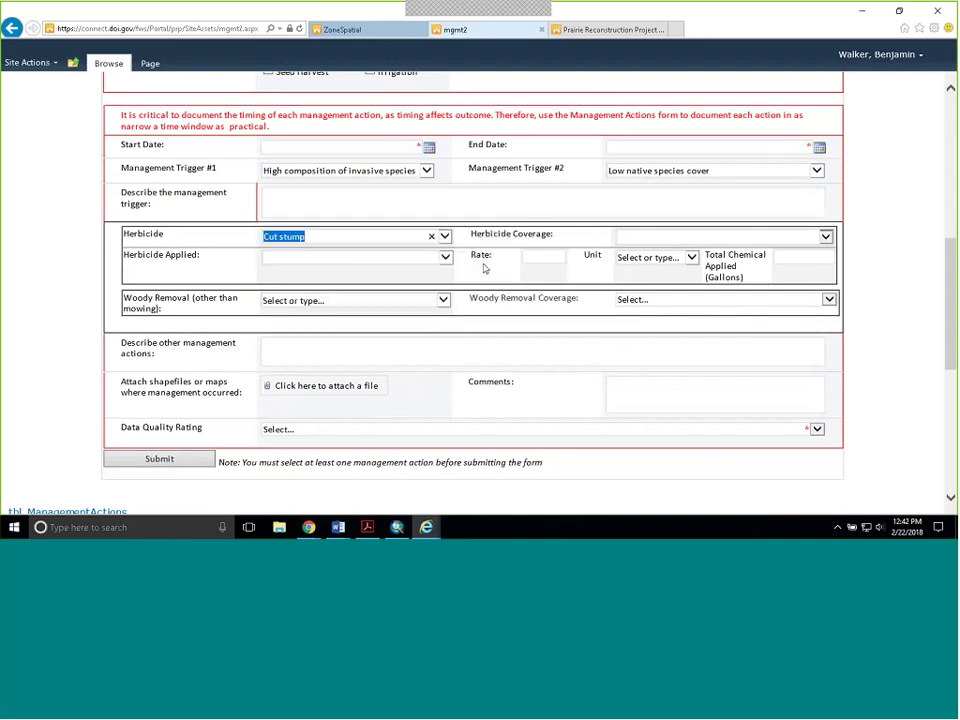
left_click(449, 259)
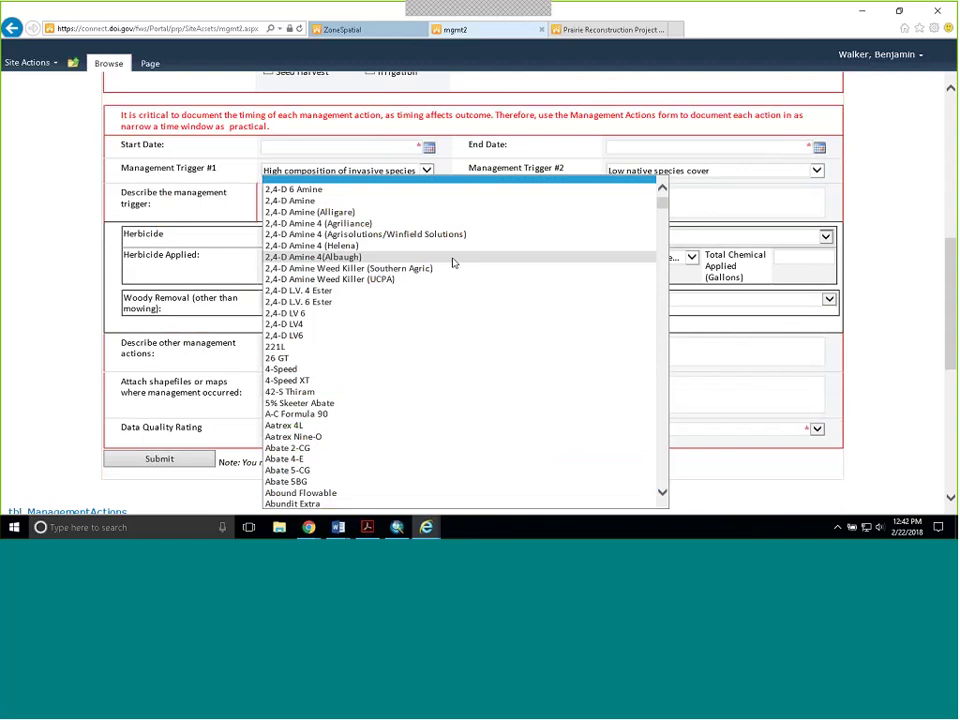
scroll(460, 265, "down", 4)
scroll(465, 268, "down", 2)
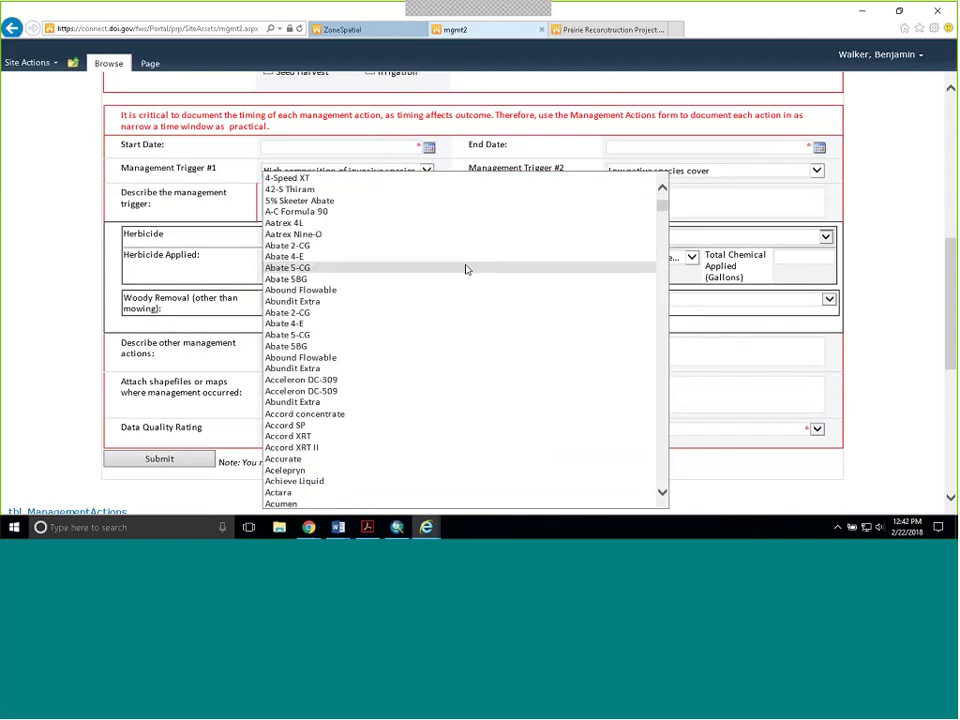
scroll(586, 253, "down", 2)
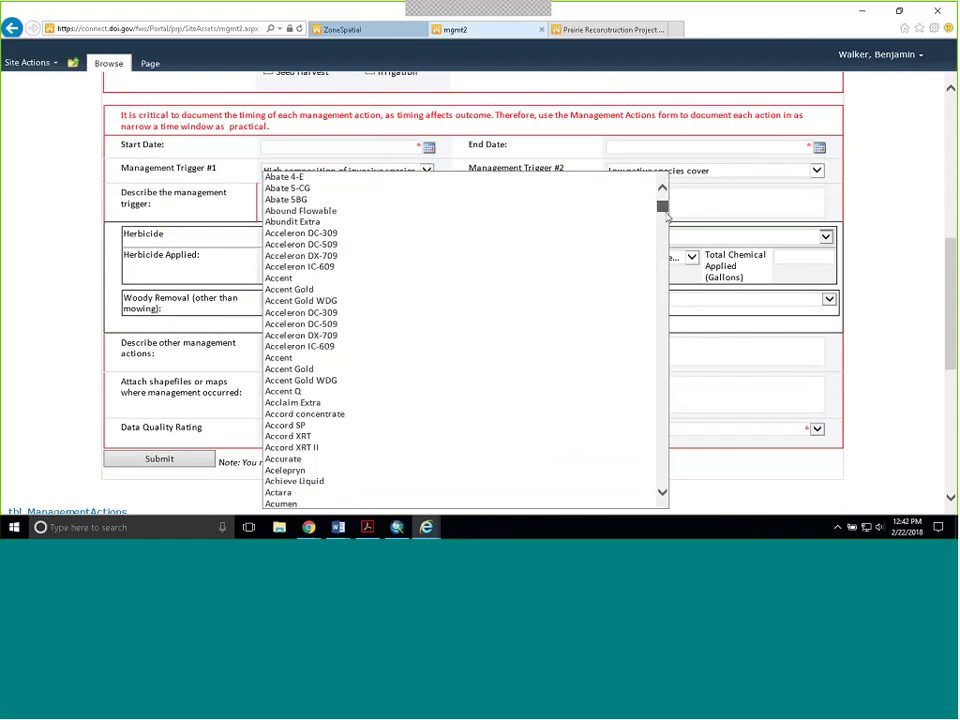
left_click_drag(662, 209, 670, 248)
left_click_drag(668, 255, 673, 295)
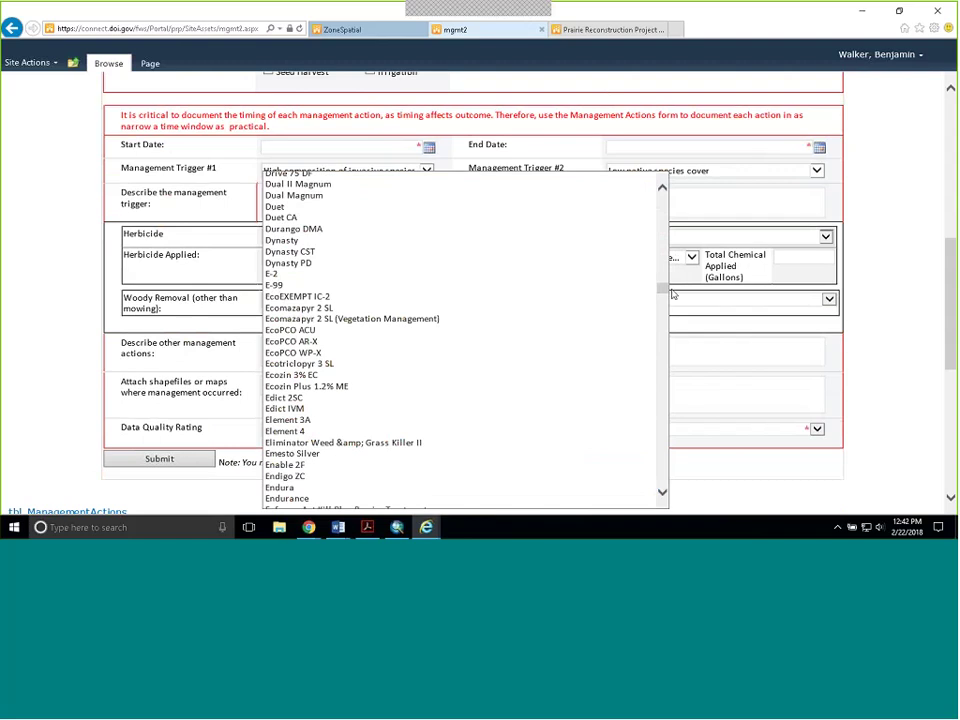
left_click_drag(673, 295, 662, 369)
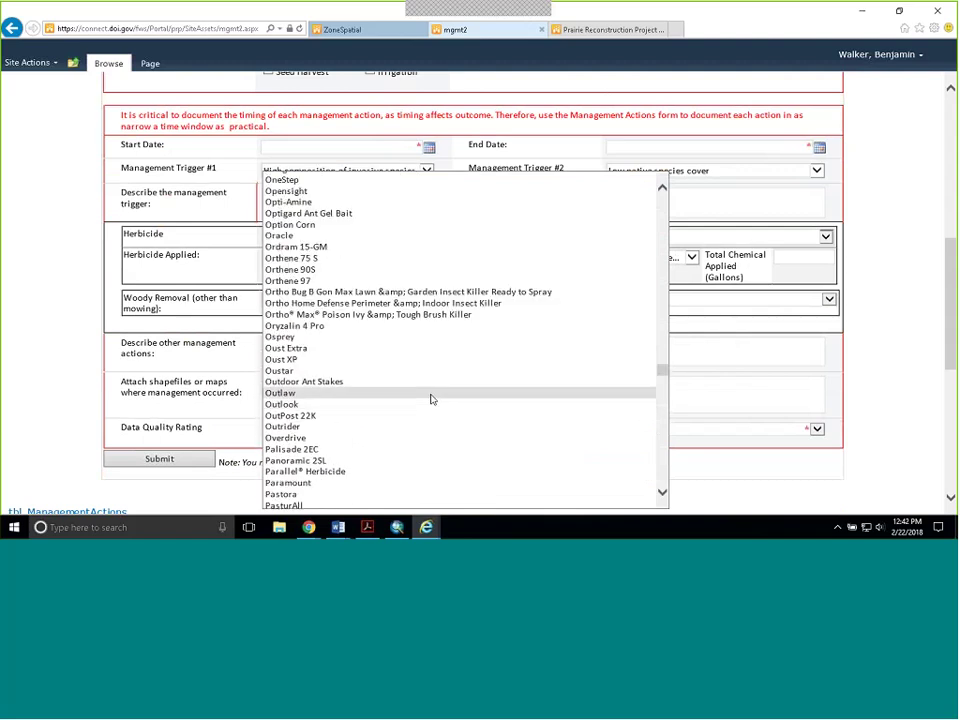
scroll(380, 325, "up", 3)
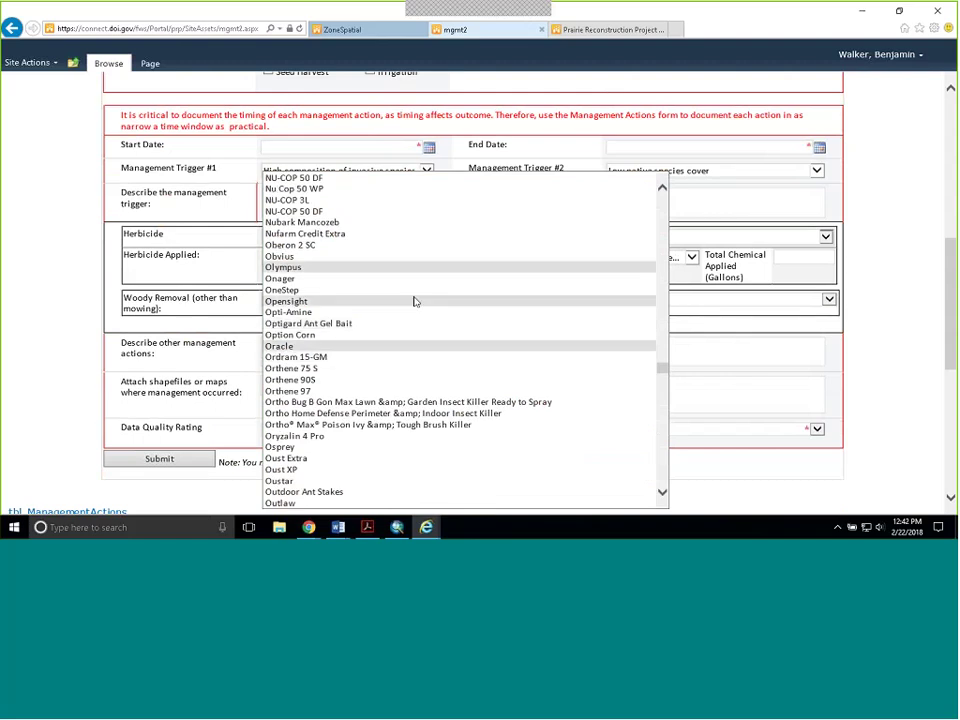
left_click(91, 266)
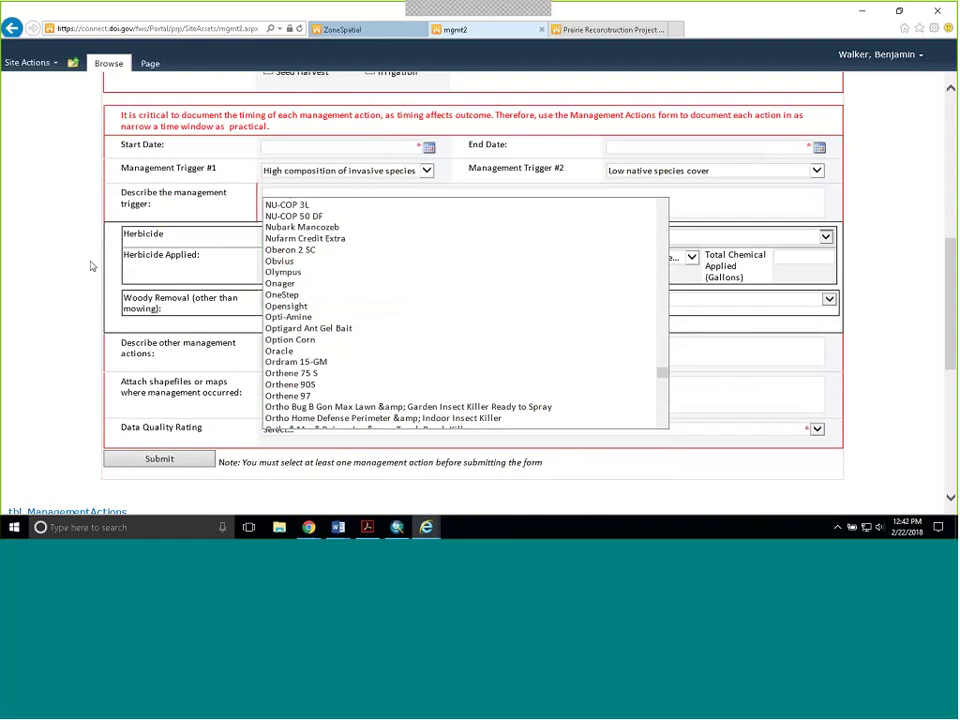
- Record a herbicide rate of 10 % Solution and 2 gallons of total chemical
left_click(545, 256)
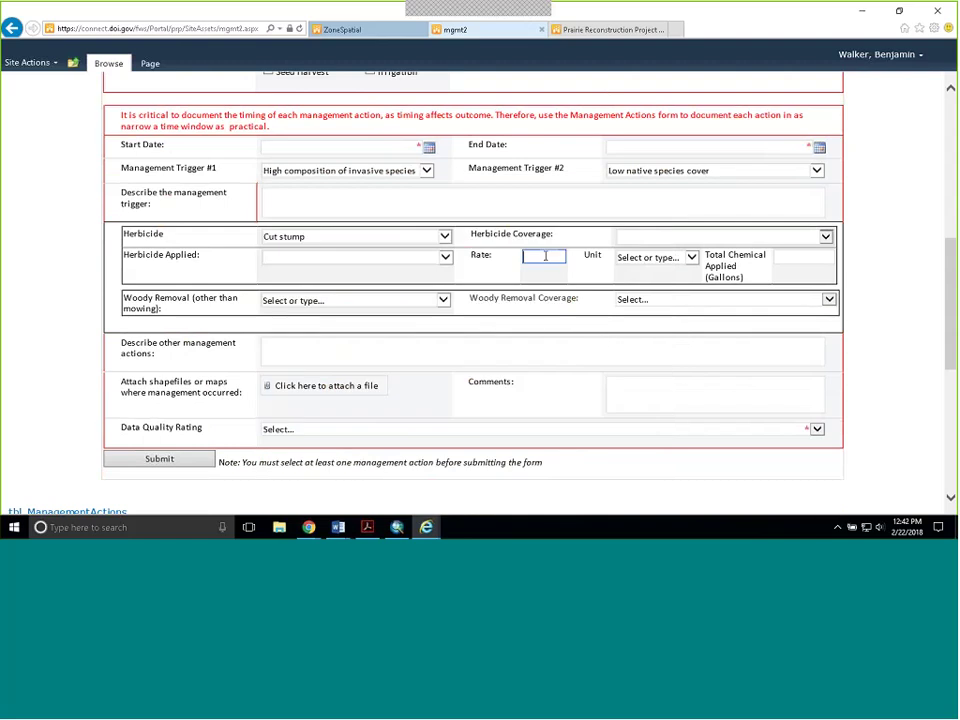
left_click(691, 258)
left_click(545, 256)
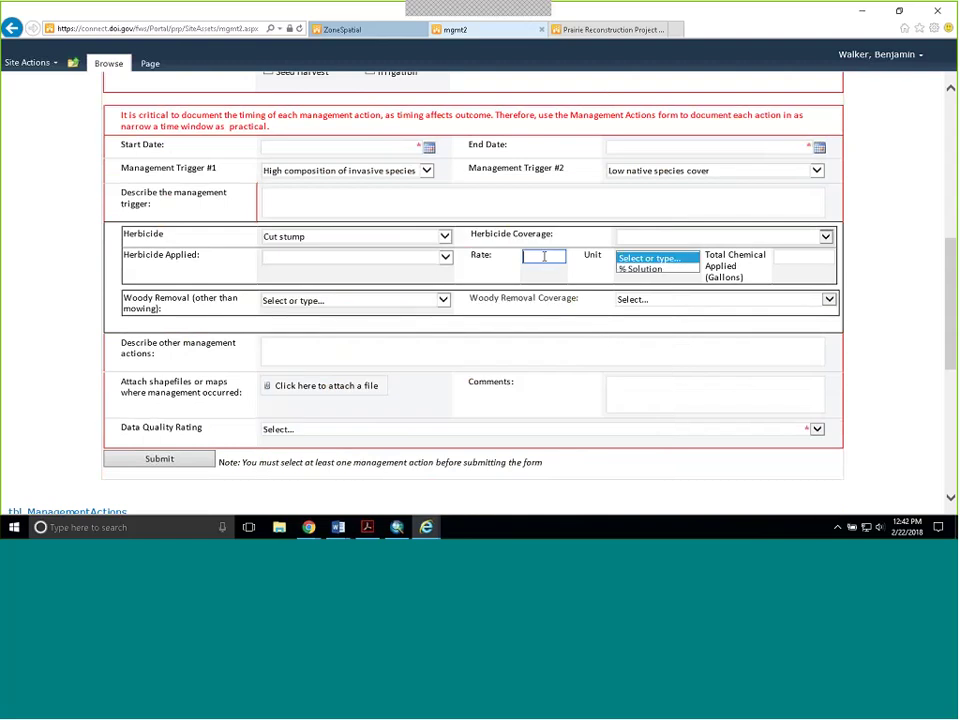
type("10")
left_click(692, 258)
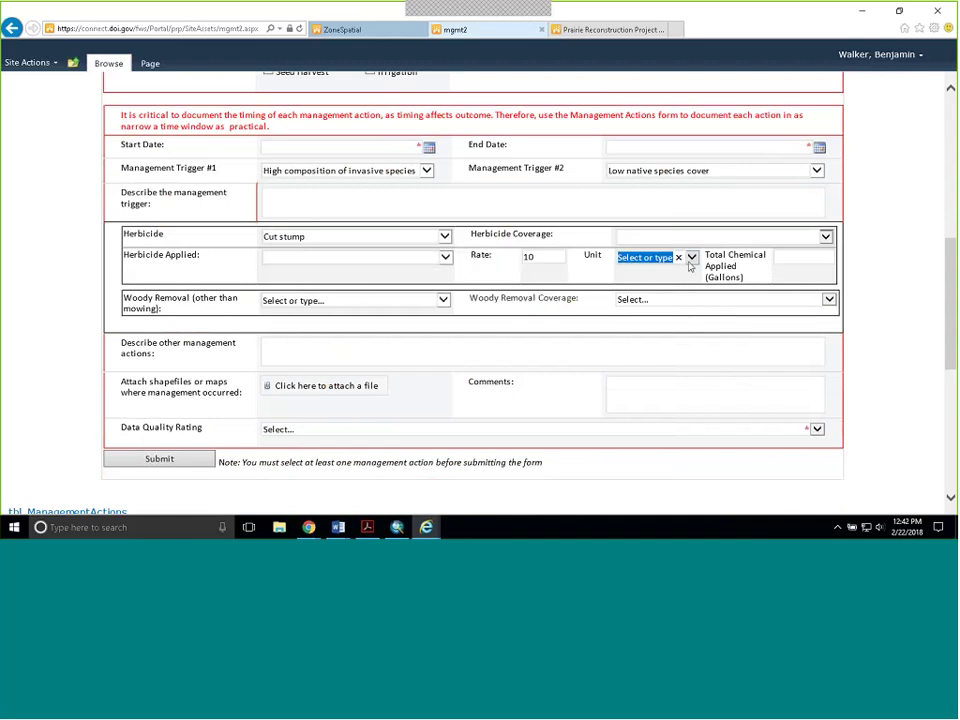
left_click(692, 258)
left_click(645, 268)
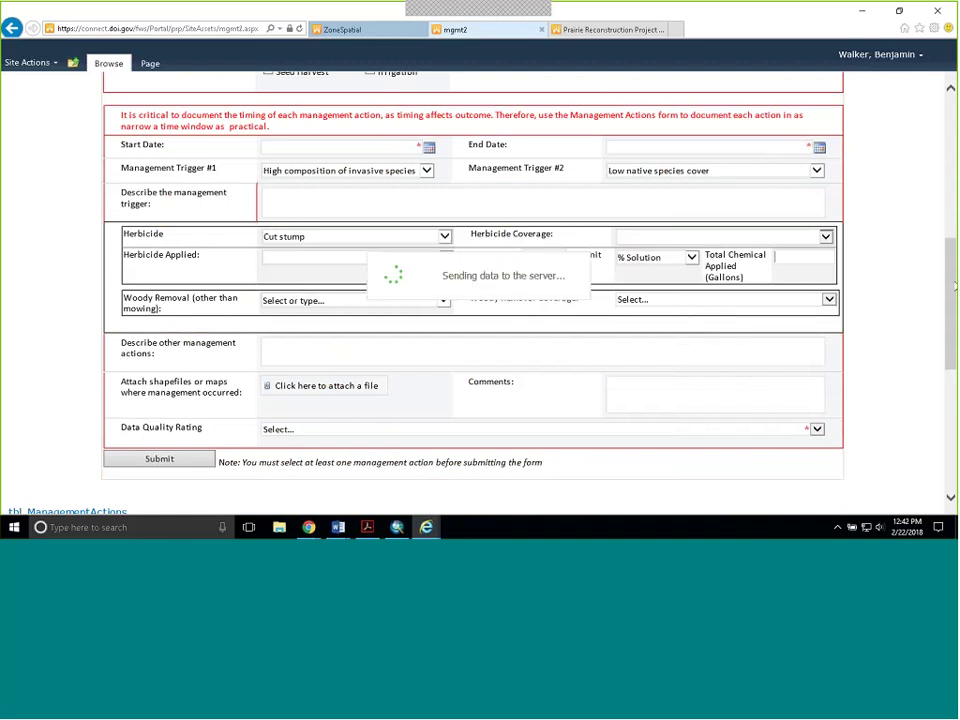
type("2")
left_click(696, 239)
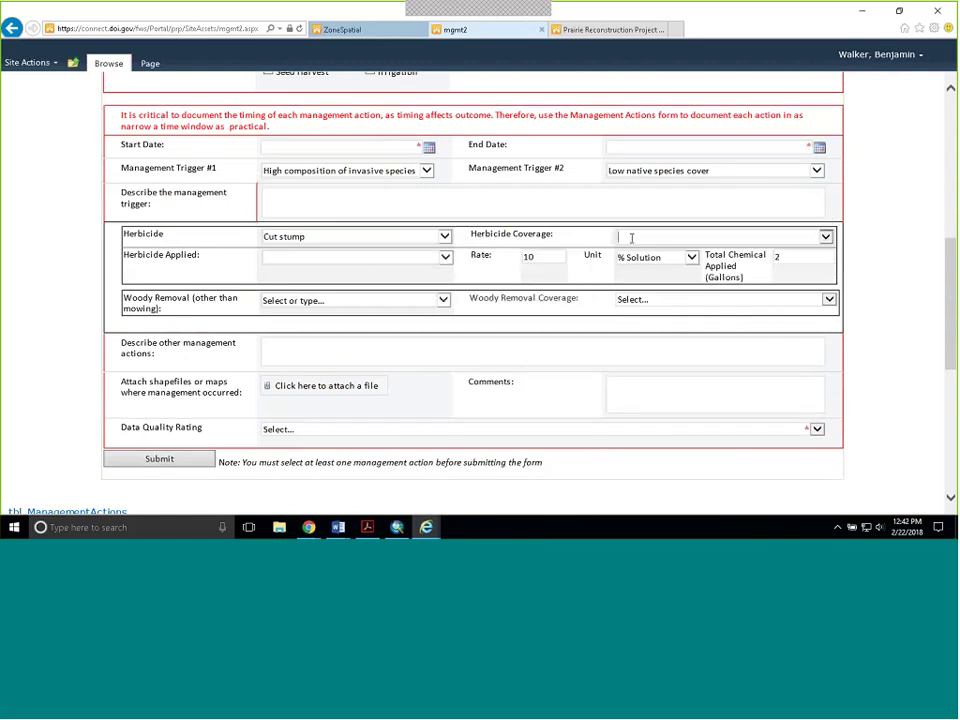
- Set coverage to Spot spraying and woody removal to Heavy equipment, then begin entering the DOI portal username
left_click(754, 238)
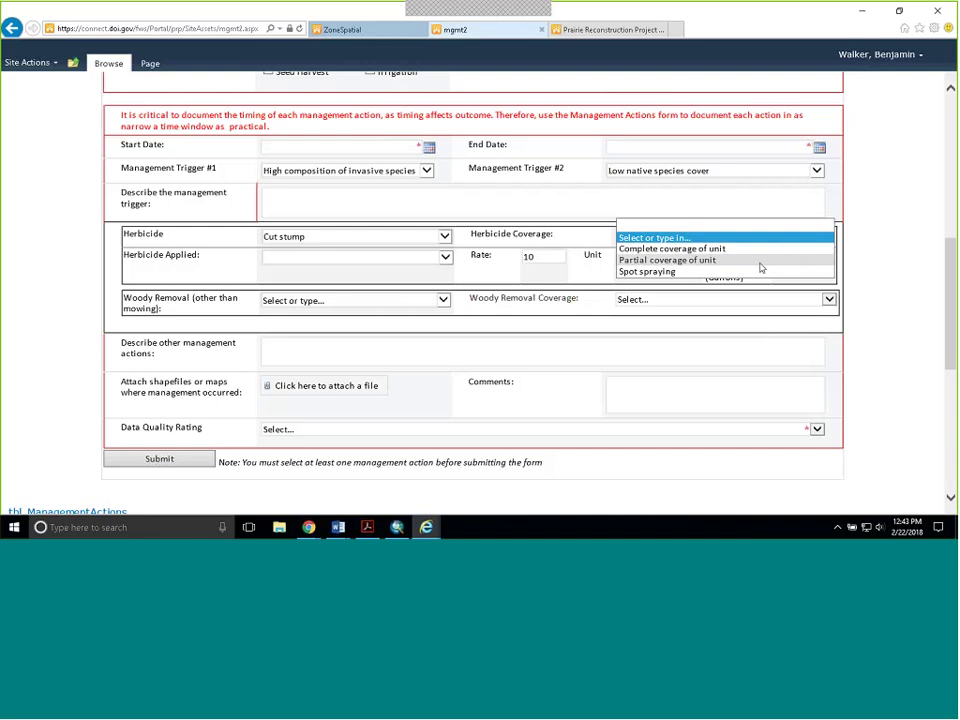
left_click(755, 271)
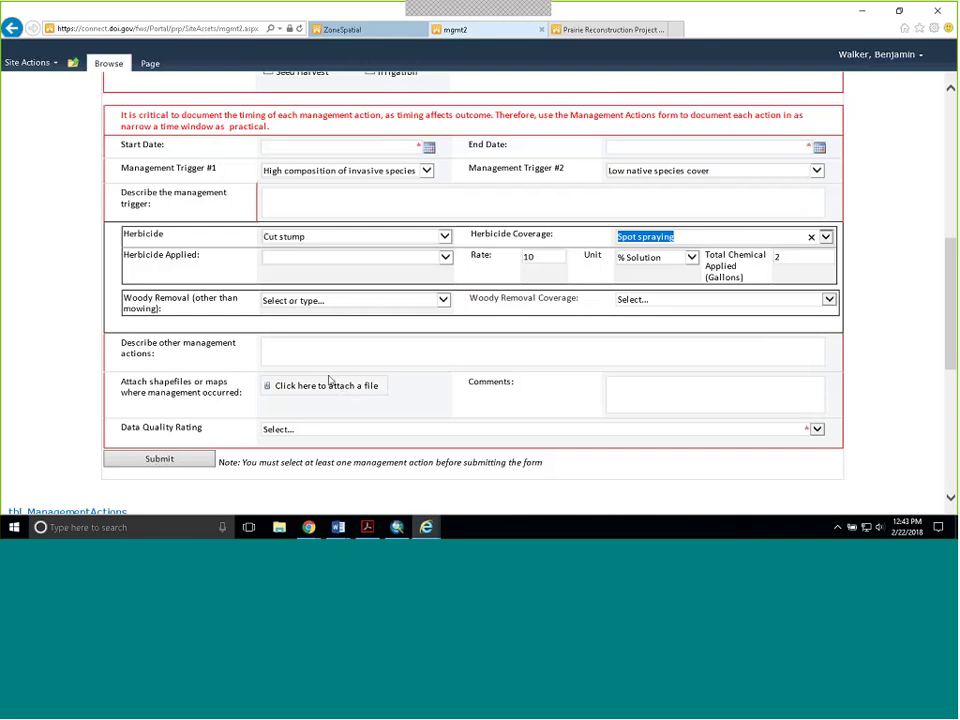
left_click(444, 301)
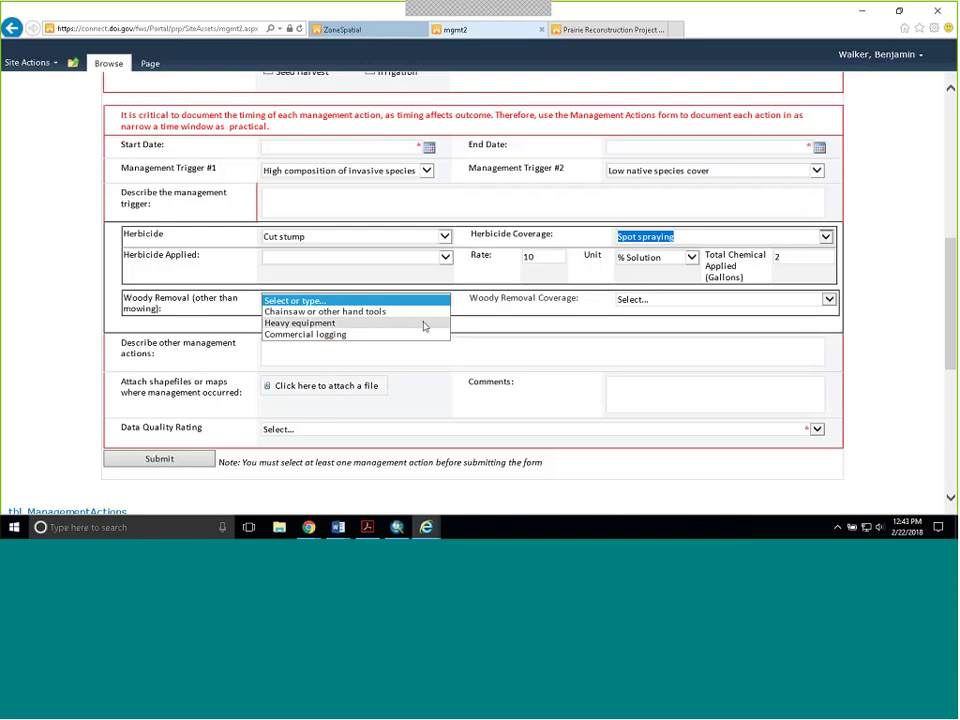
left_click(424, 324)
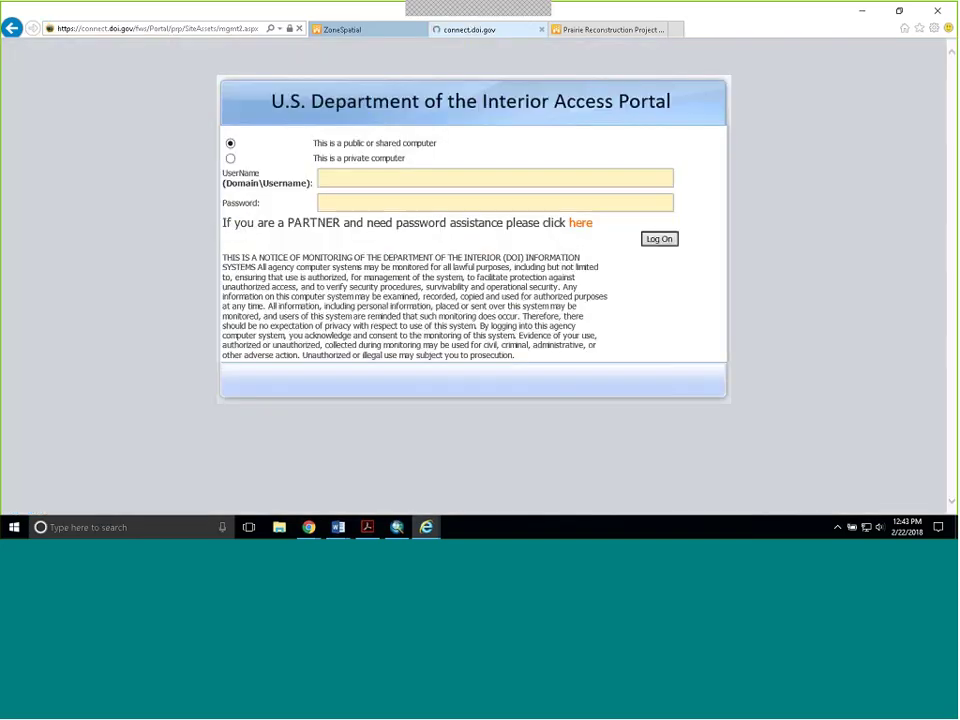
type("ifw")
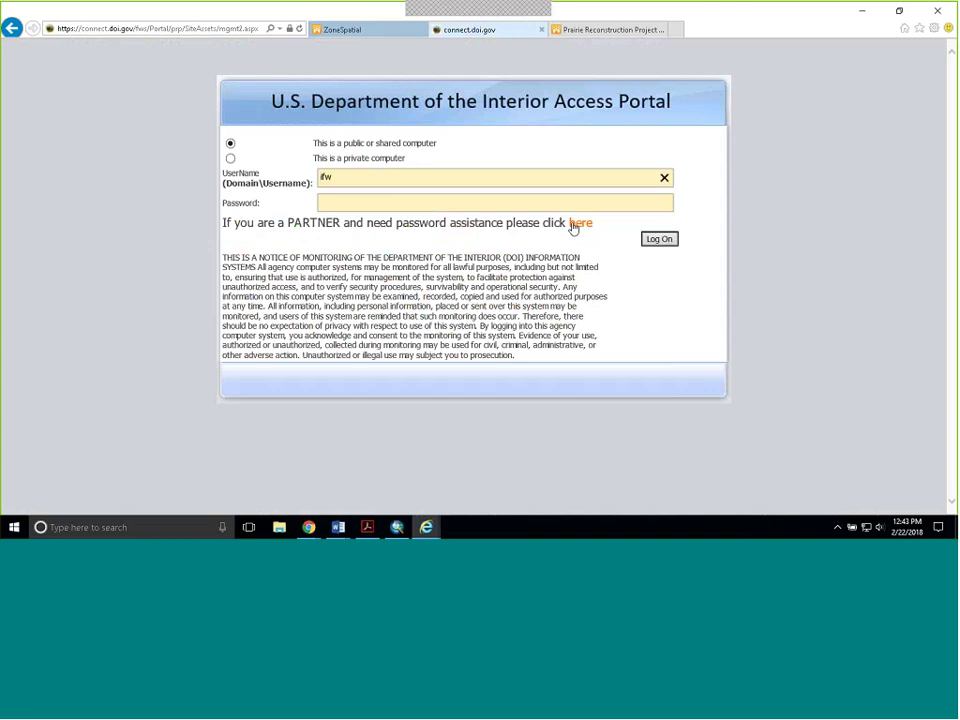